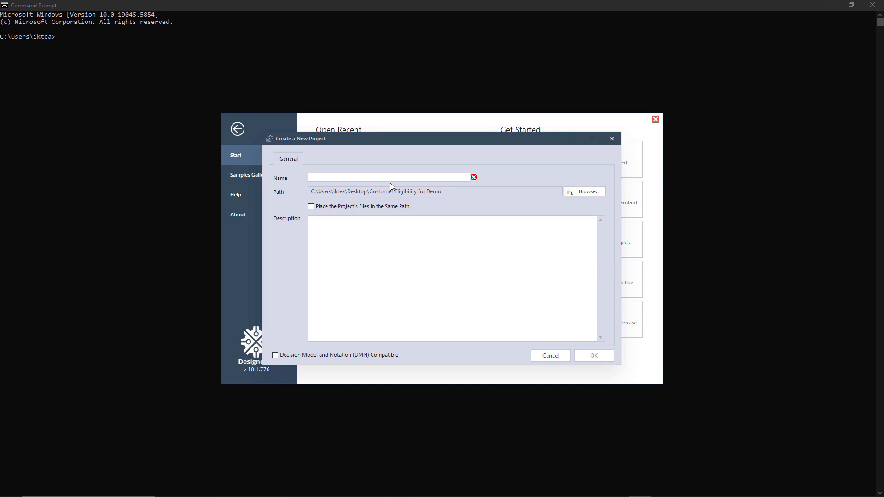
# Step: Create the new project under the name Customer Eligibility, keeping the given path
pyautogui.click(384, 177)
pyautogui.write('Customer Eligibility')
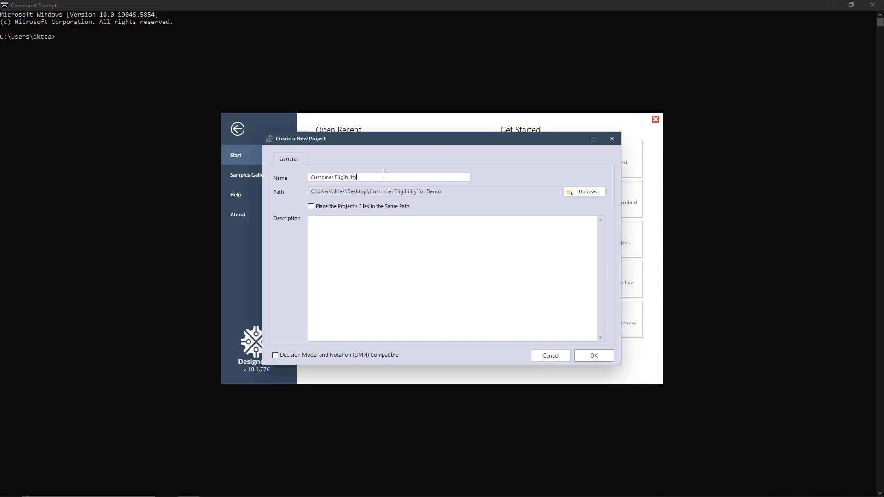
pyautogui.click(610, 359)
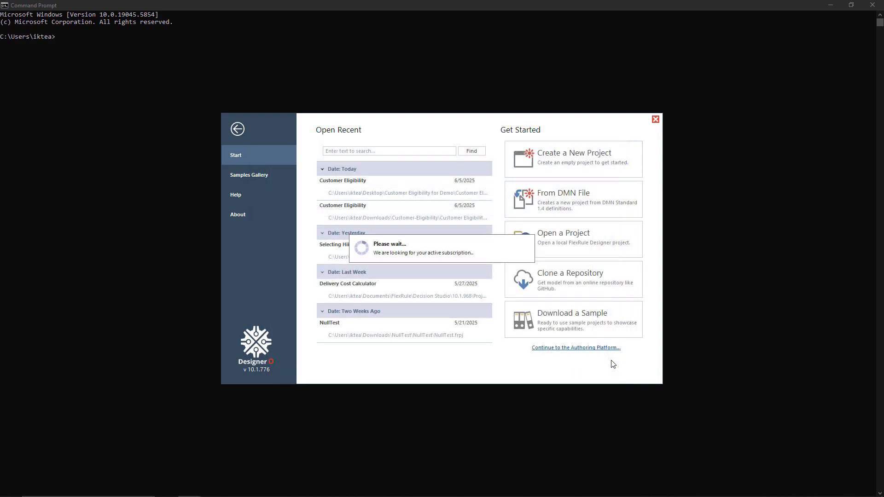
# Step: Add a Fact Concept document named Concept.xml to the Customer Eligibility project and open it
pyautogui.click(83, 46)
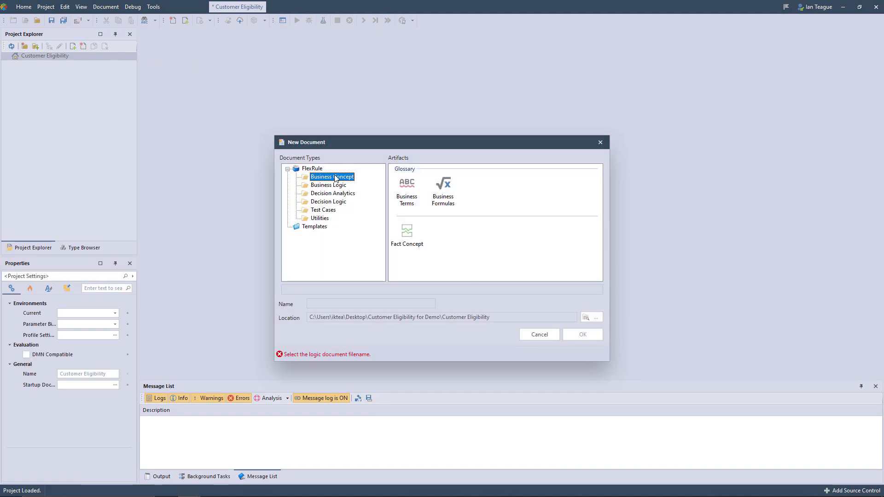
pyautogui.click(407, 232)
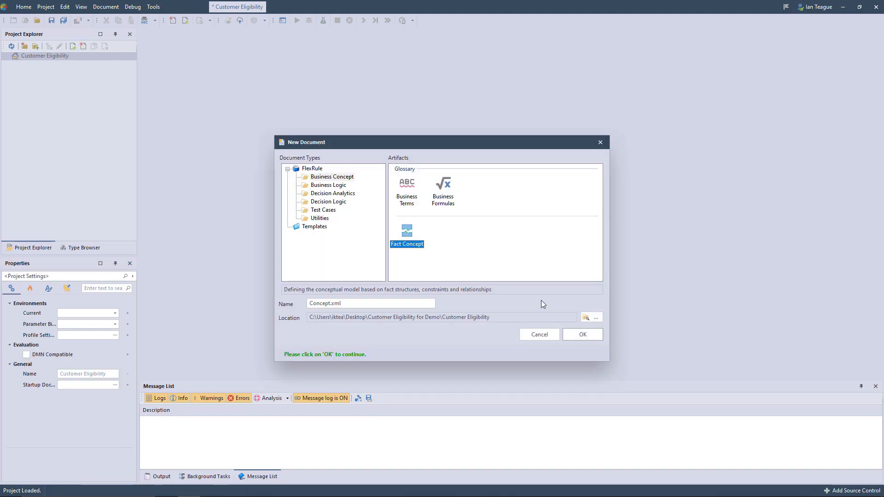
pyautogui.click(583, 332)
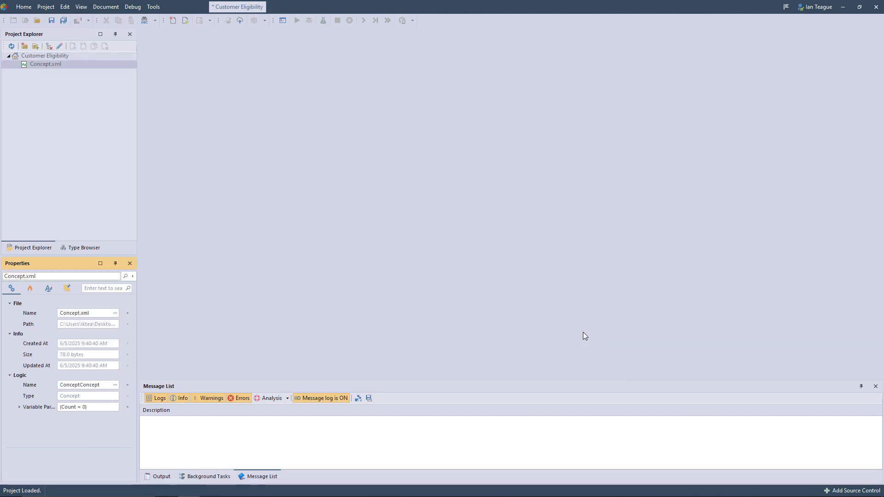
pyautogui.doubleClick(71, 67)
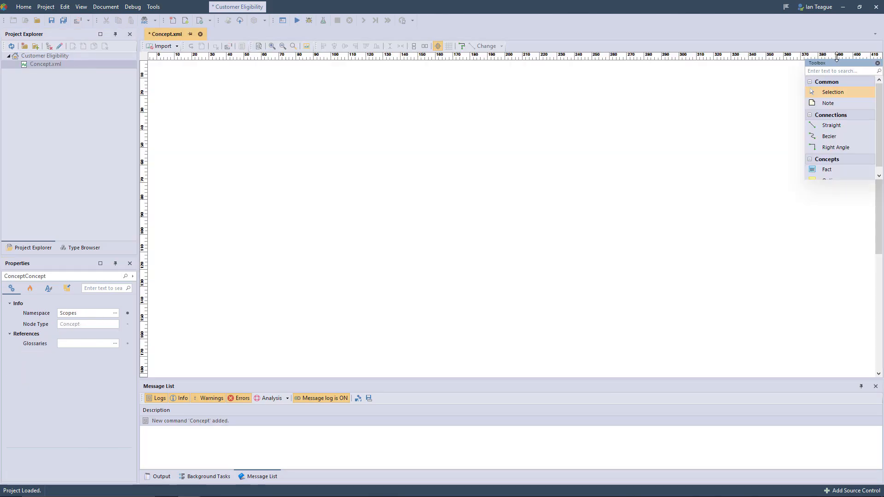
# Step: Show the toolbox, place a Fact in the upper-left area of the concept diagram and name it Customer
pyautogui.hotkey('alt', 'x')
pyautogui.moveTo(836, 58); pyautogui.dragTo(462, 109)
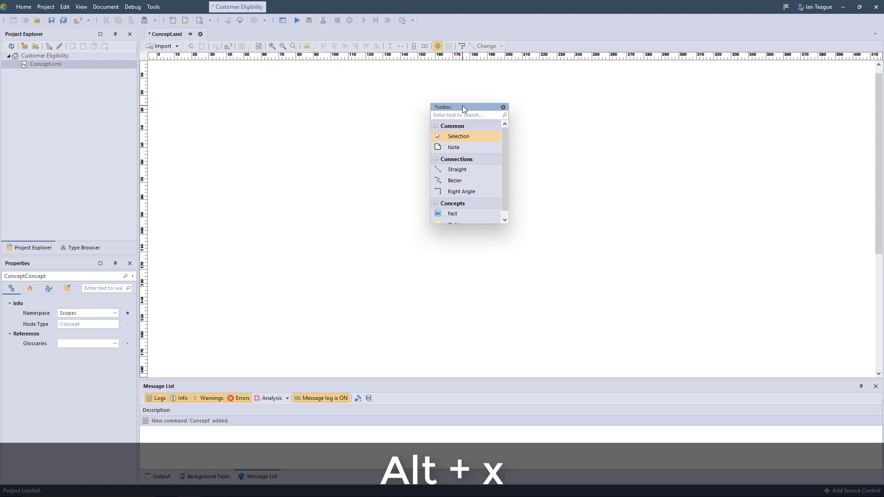
pyautogui.click(454, 215)
pyautogui.click(187, 116)
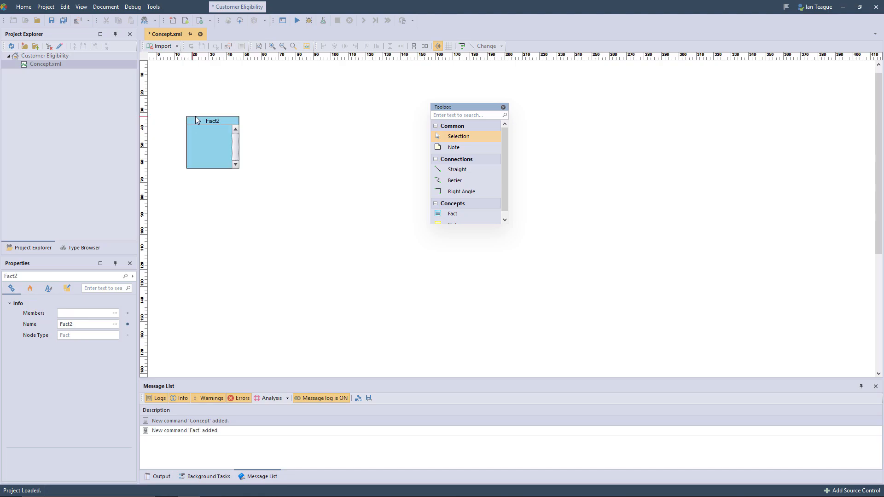
pyautogui.doubleClick(205, 121)
pyautogui.write('Customer')
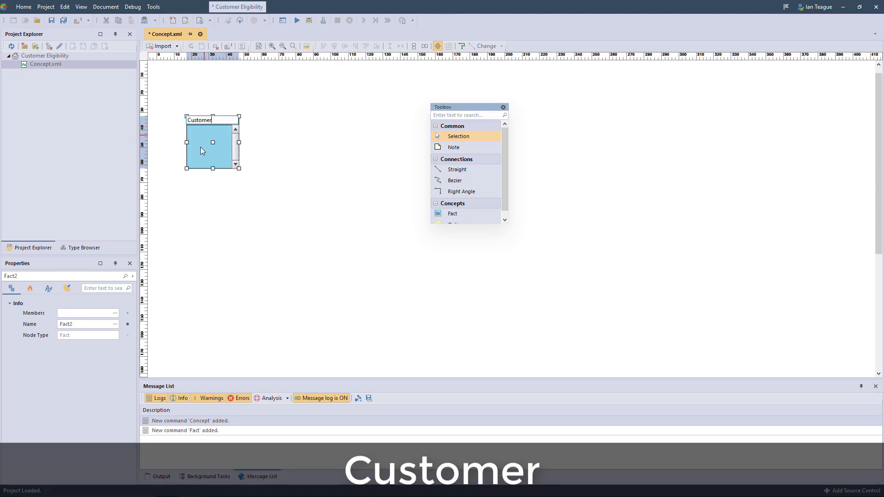
pyautogui.press('Return')
# Step: Edit the Customer fact's members and add a member named Country of type string
pyautogui.rightClick(195, 162)
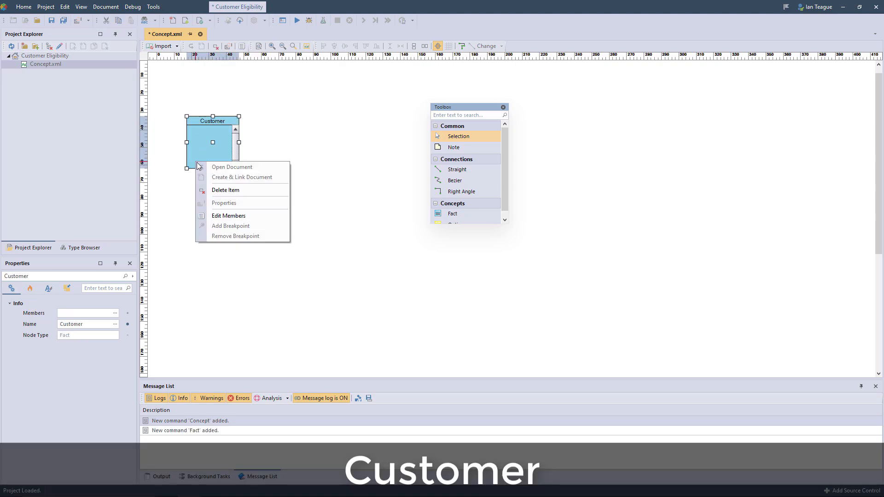
pyautogui.click(225, 216)
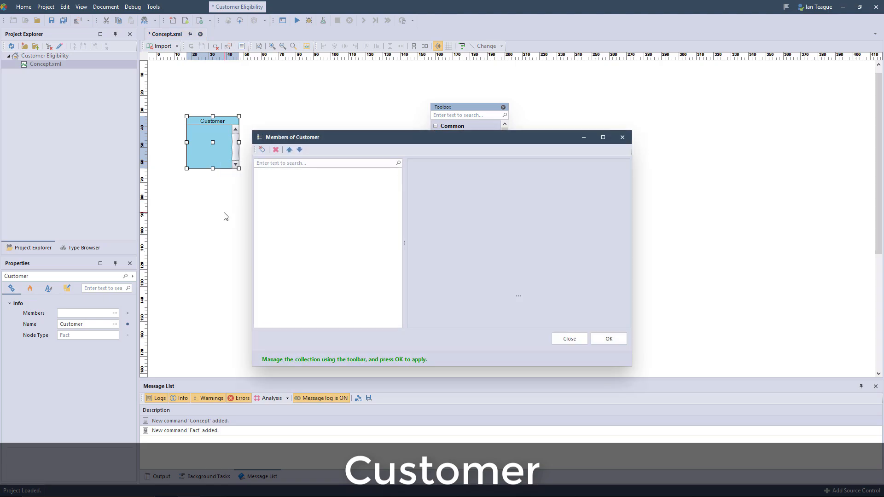
pyautogui.click(262, 150)
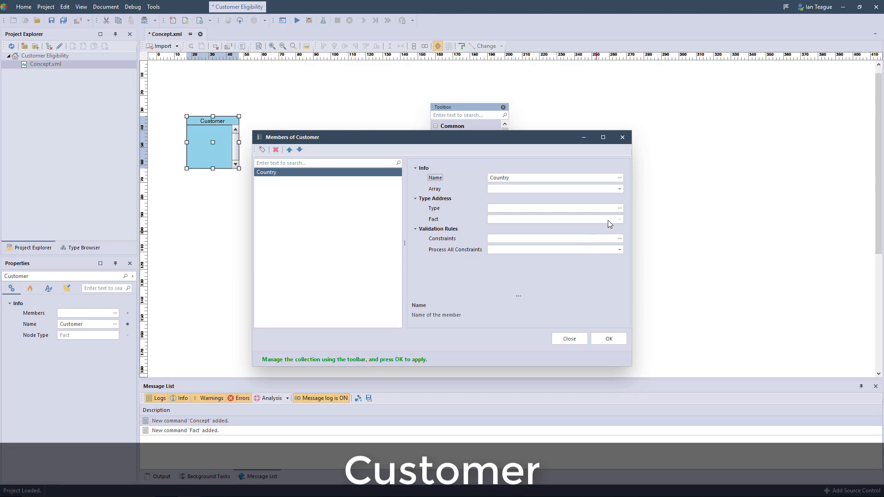
pyautogui.click(618, 208)
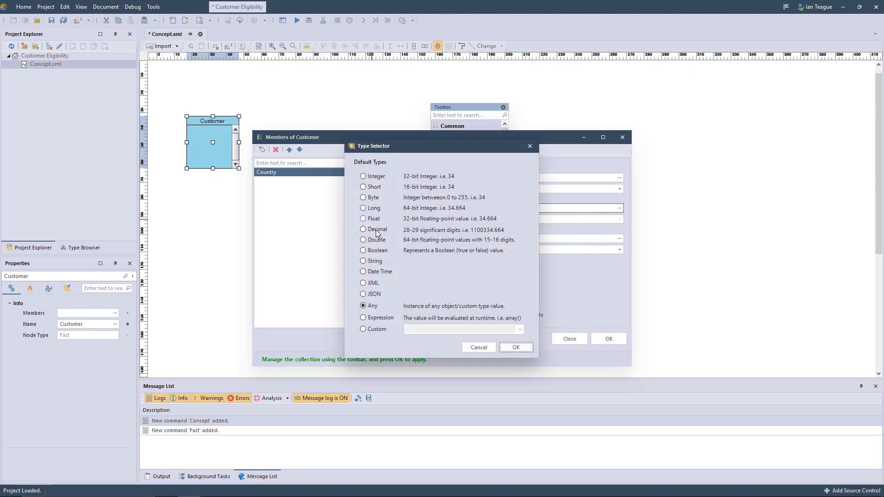
pyautogui.click(375, 261)
pyautogui.click(512, 348)
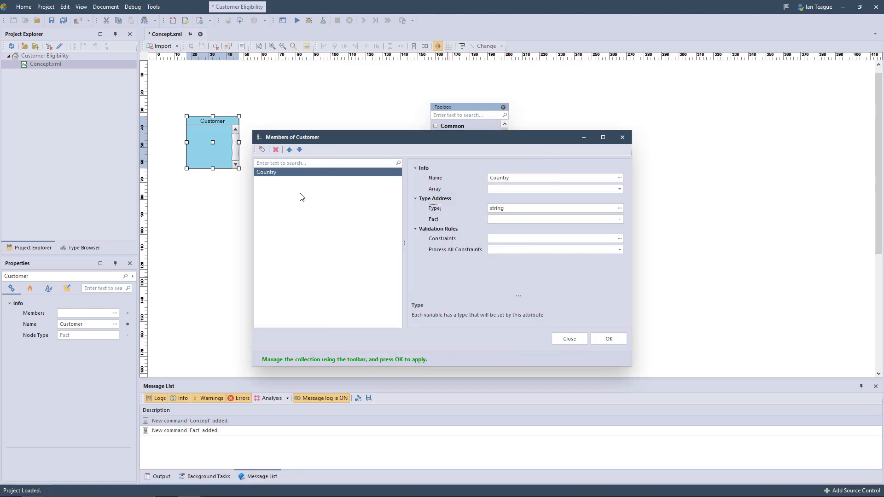
# Step: Add a second Customer member named State of type string
pyautogui.click(262, 150)
pyautogui.click(506, 178)
pyautogui.write('State')
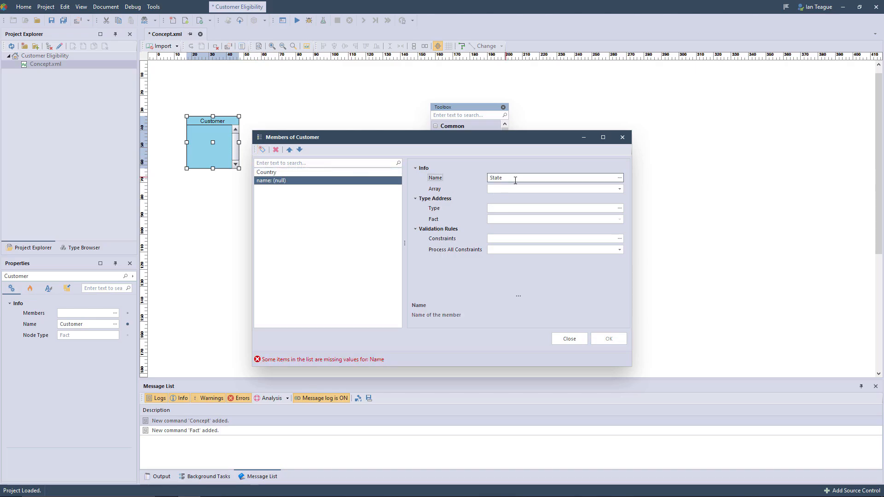
pyautogui.click(619, 208)
pyautogui.click(516, 348)
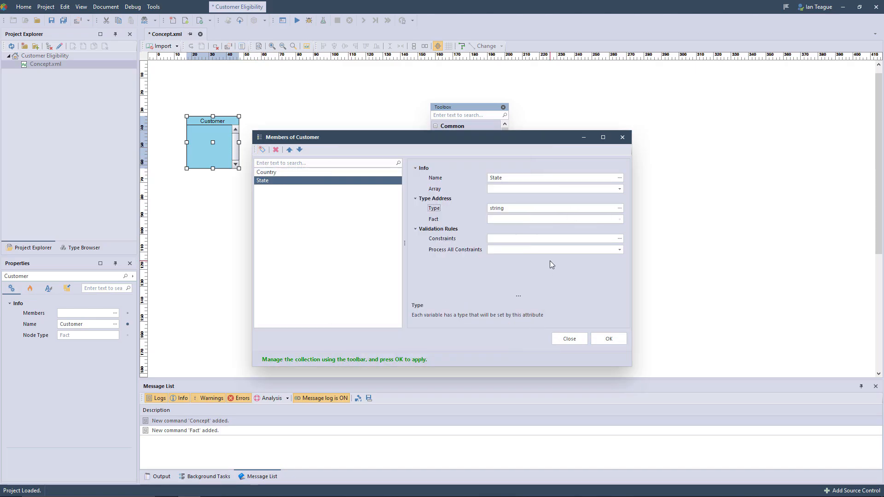
# Step: Add a Customer member named Revenue of type decimal, apply the member list and widen the fact shape
pyautogui.click(262, 150)
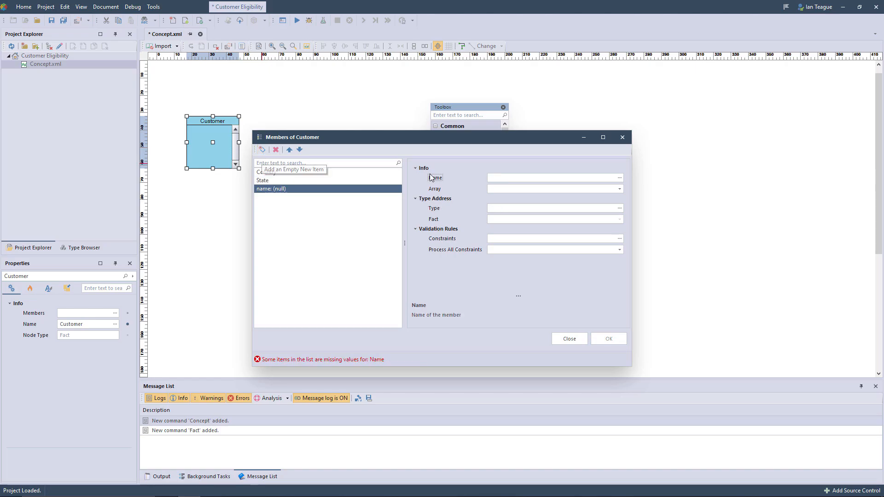
pyautogui.click(509, 179)
pyautogui.write('Revenue')
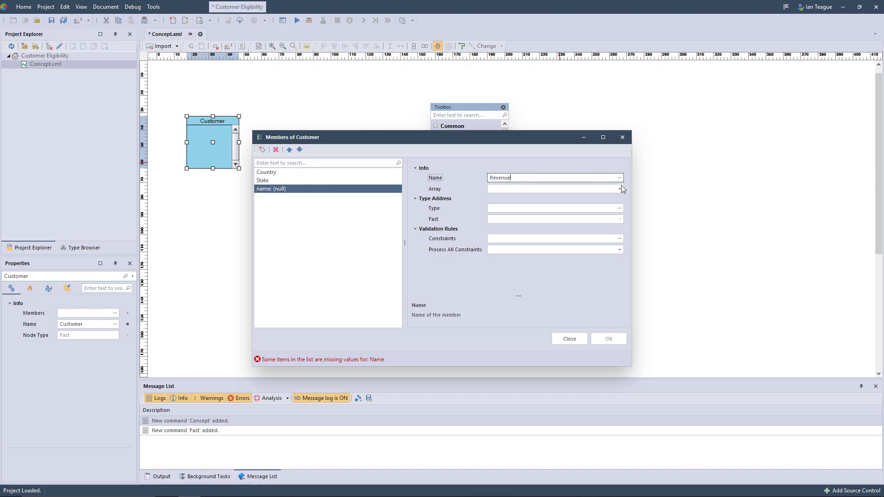
pyautogui.click(620, 208)
pyautogui.click(378, 237)
pyautogui.click(512, 347)
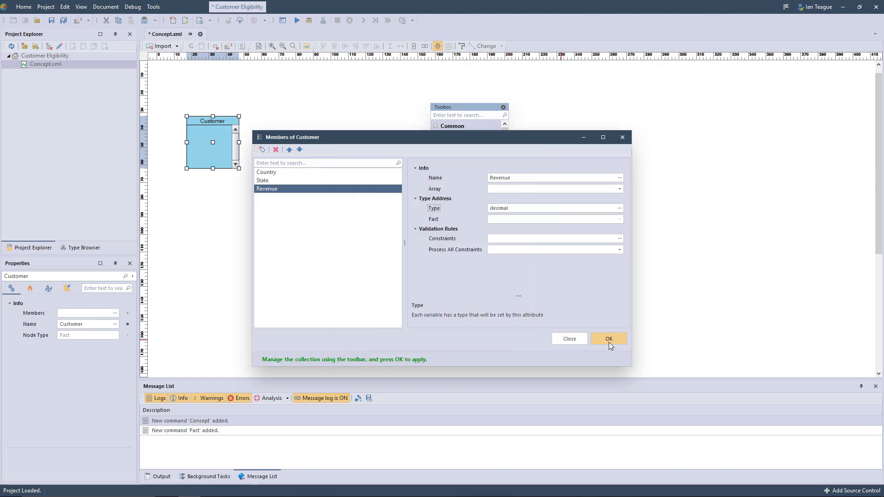
pyautogui.click(608, 341)
pyautogui.moveTo(239, 169); pyautogui.dragTo(274, 171)
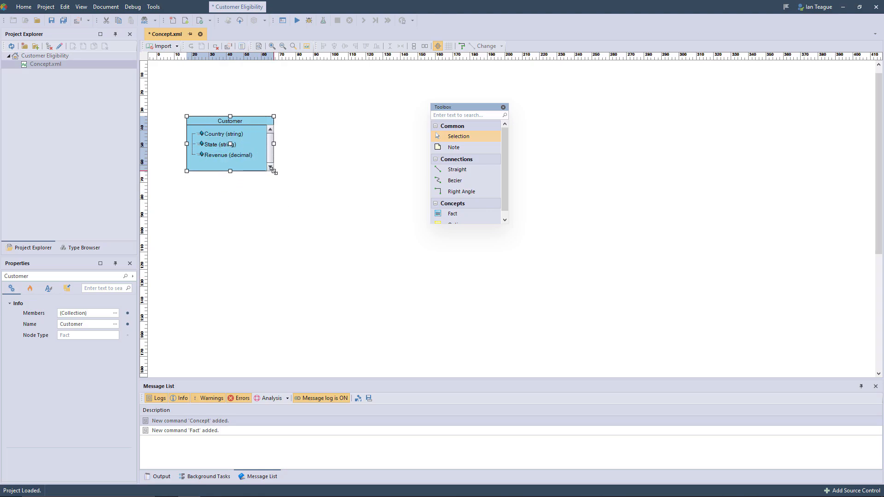
# Step: Place a second Fact beside Customer in the concept diagram and name it SelectionCriteria
pyautogui.moveTo(451, 214); pyautogui.dragTo(332, 119)
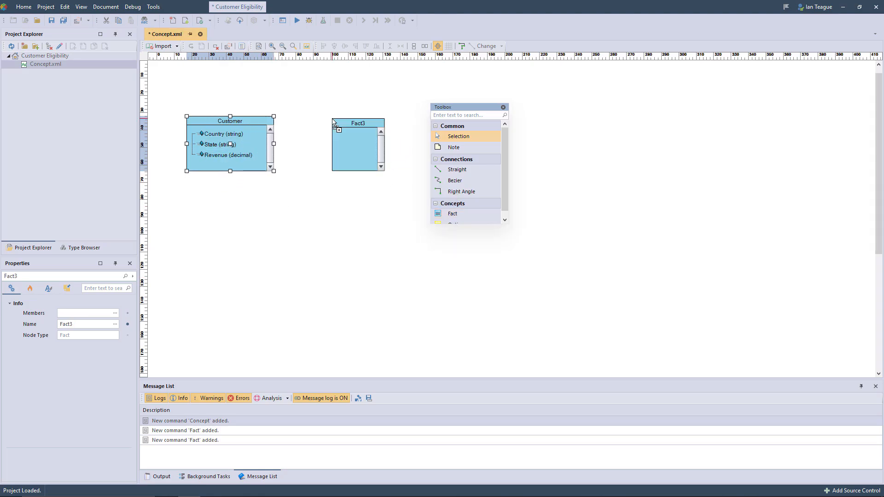
pyautogui.click(365, 124)
pyautogui.click(365, 123)
pyautogui.write('SelectionCriteria')
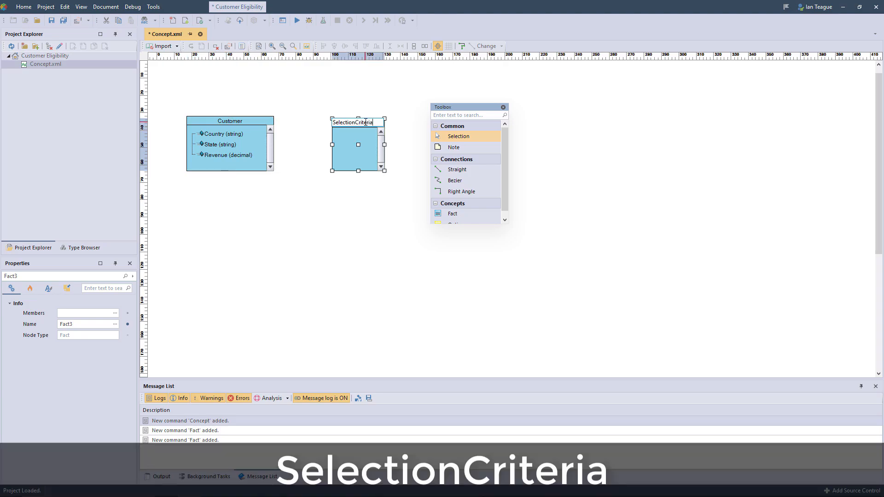
# Step: Edit the SelectionCriteria fact's members and add a member named MinRevenue of type decimal
pyautogui.rightClick(347, 155)
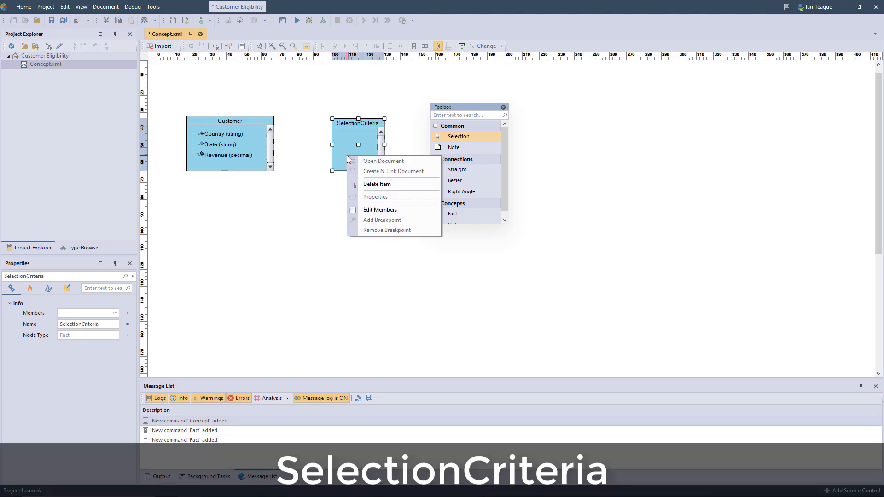
pyautogui.click(366, 208)
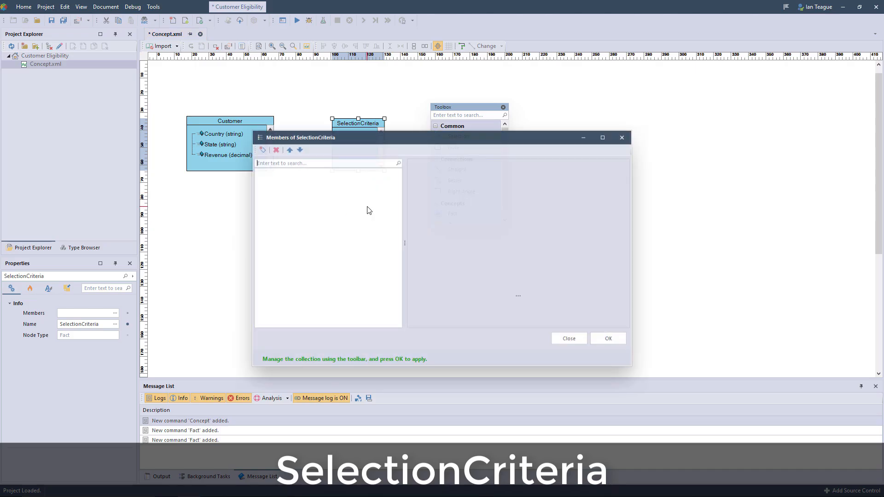
pyautogui.click(262, 150)
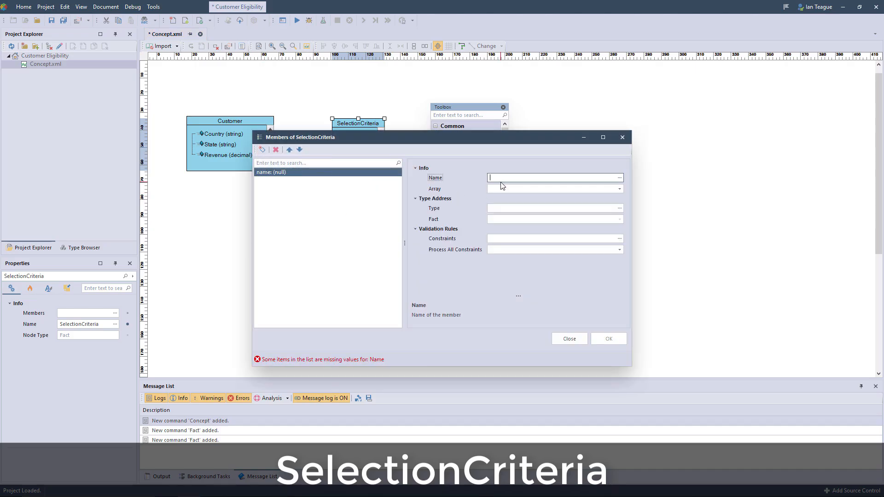
pyautogui.write('MinRevenue')
pyautogui.click(619, 208)
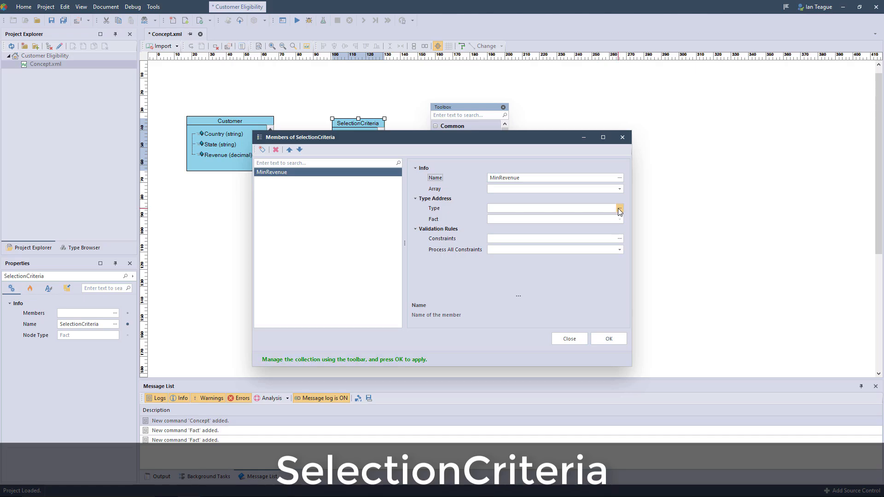
pyautogui.click(380, 230)
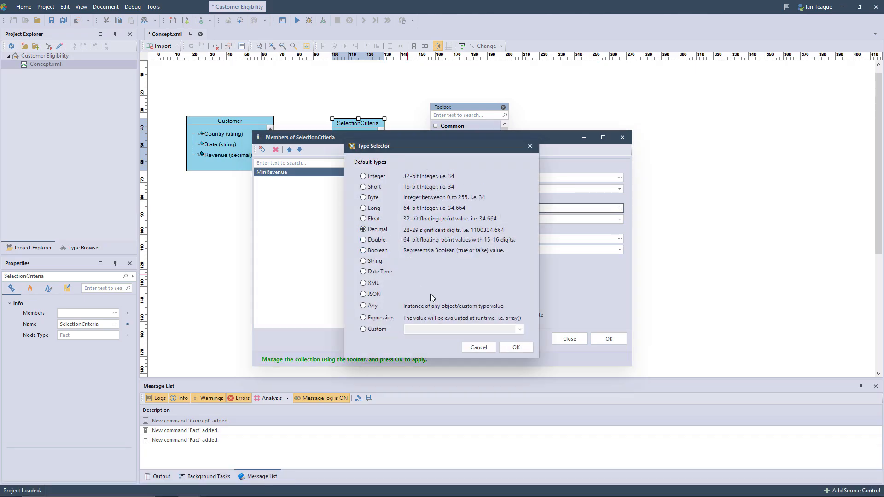
pyautogui.click(508, 347)
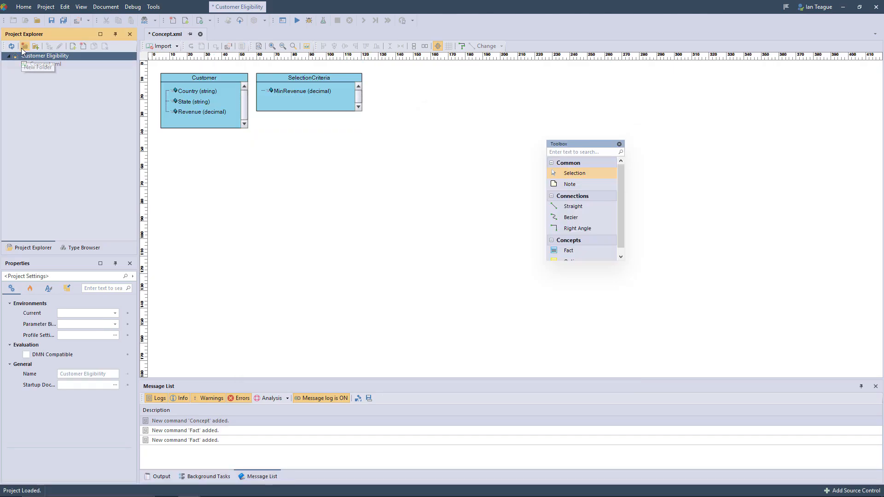
# Step: Create a new folder in the Customer Eligibility project and rename it Country Tables
pyautogui.click(23, 48)
pyautogui.rightClick(29, 64)
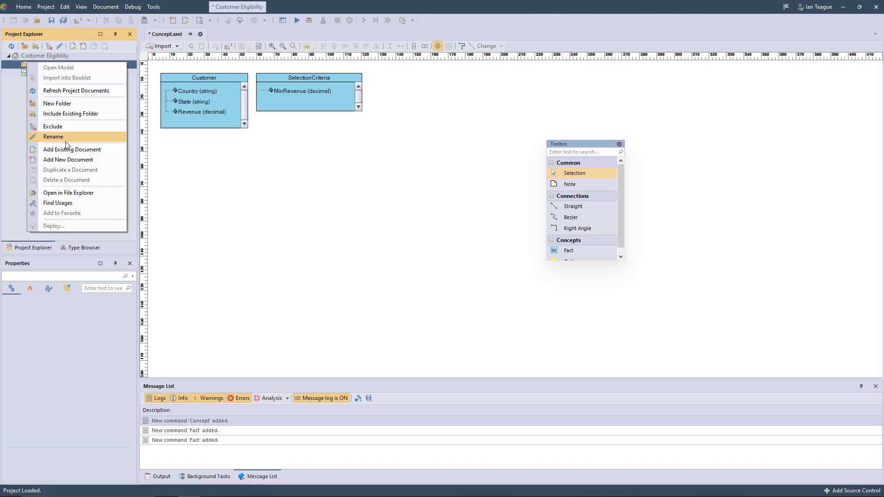
pyautogui.click(66, 145)
pyautogui.write('Country Tables')
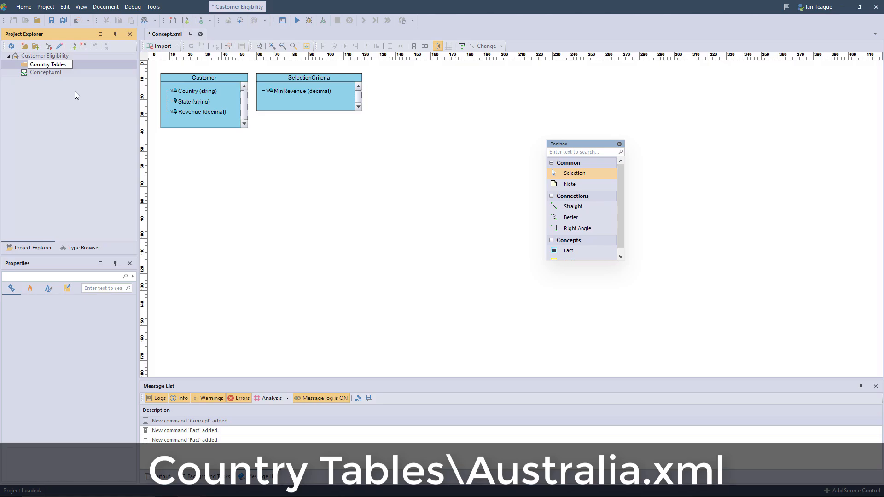
pyautogui.press('Return')
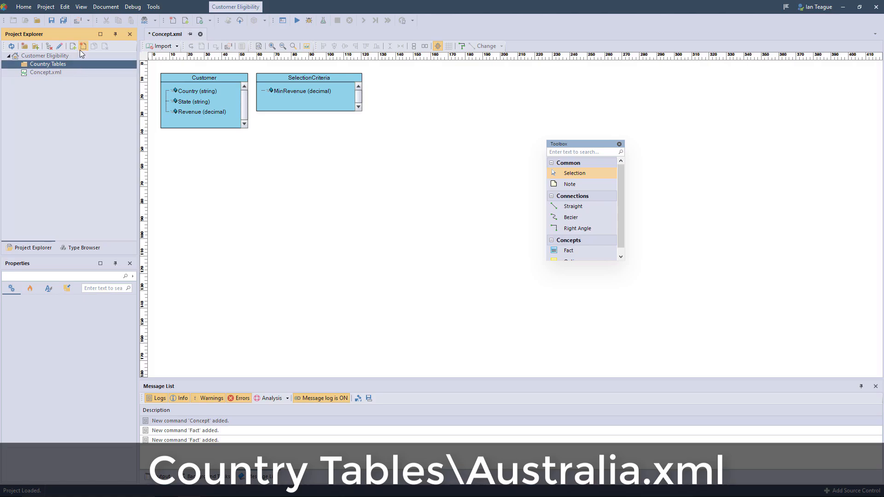
# Step: Add a Decision Table document named Australia.xml to the Country Tables folder
pyautogui.click(80, 50)
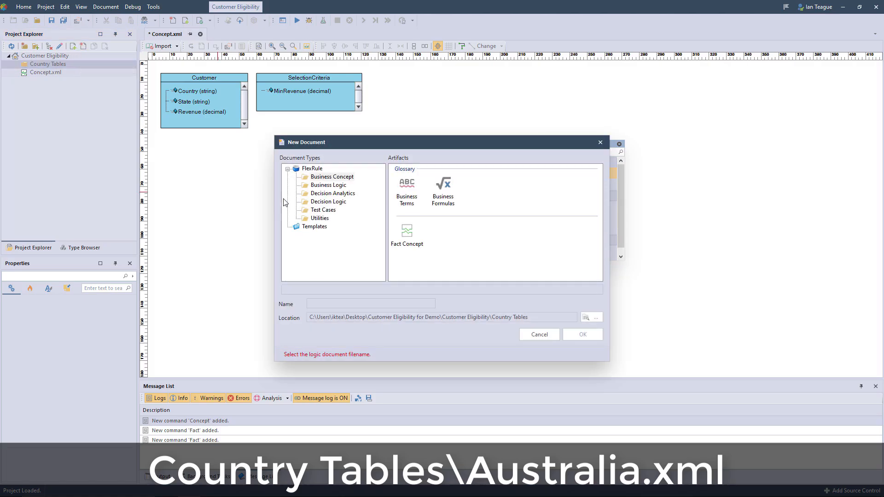
pyautogui.click(328, 202)
pyautogui.click(443, 186)
pyautogui.write('Australia.xml')
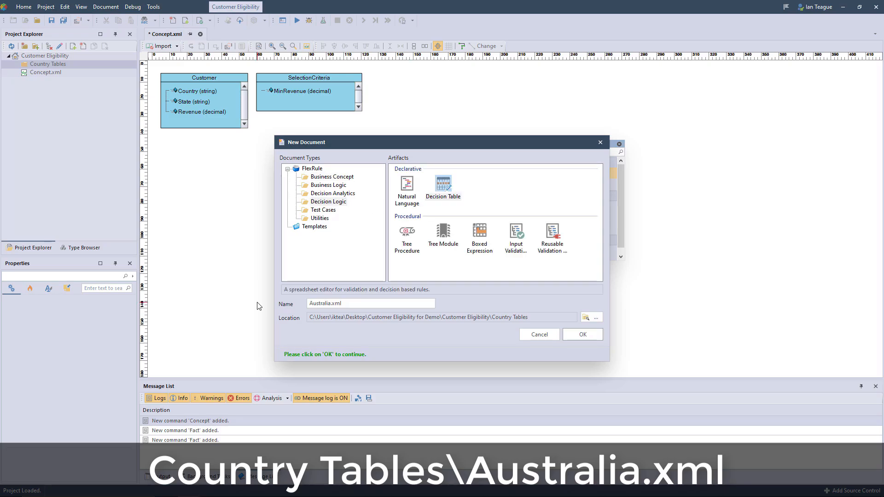
pyautogui.click(576, 334)
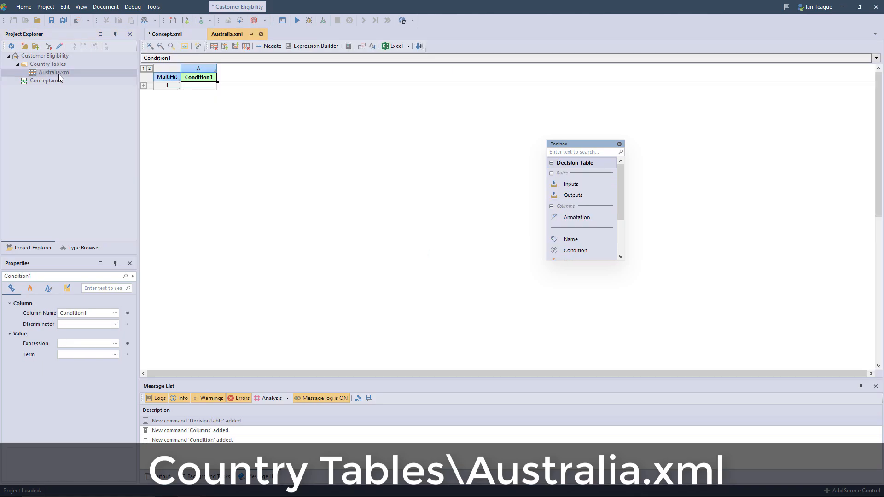
# Step: Define a decision table variable named Customer with direction In, using the Customer type from the Concept.xml assembly
pyautogui.click(370, 46)
pyautogui.click(262, 149)
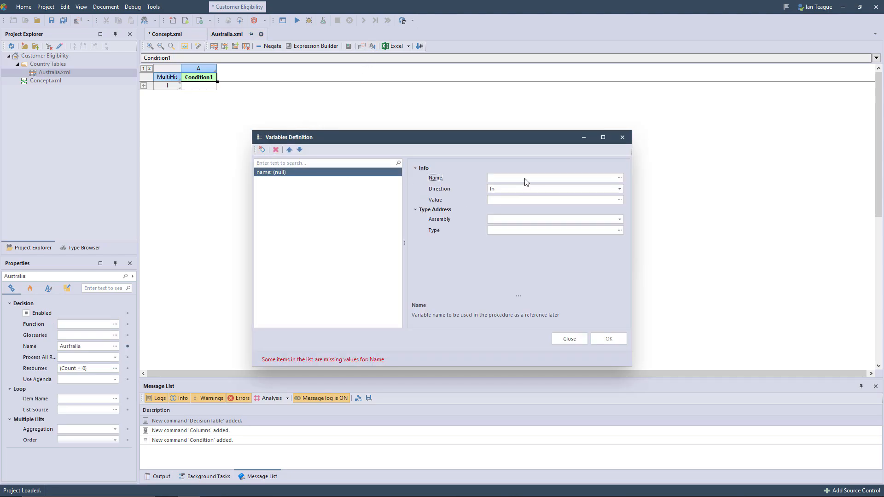
pyautogui.click(618, 220)
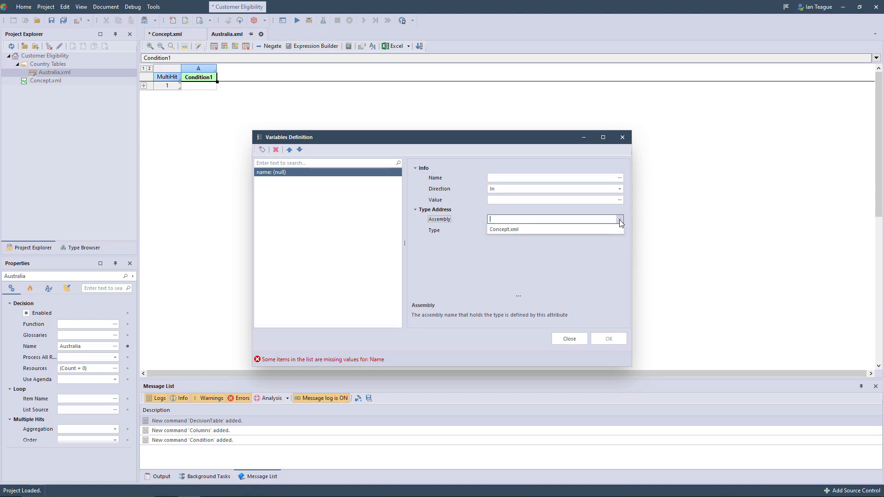
pyautogui.click(592, 232)
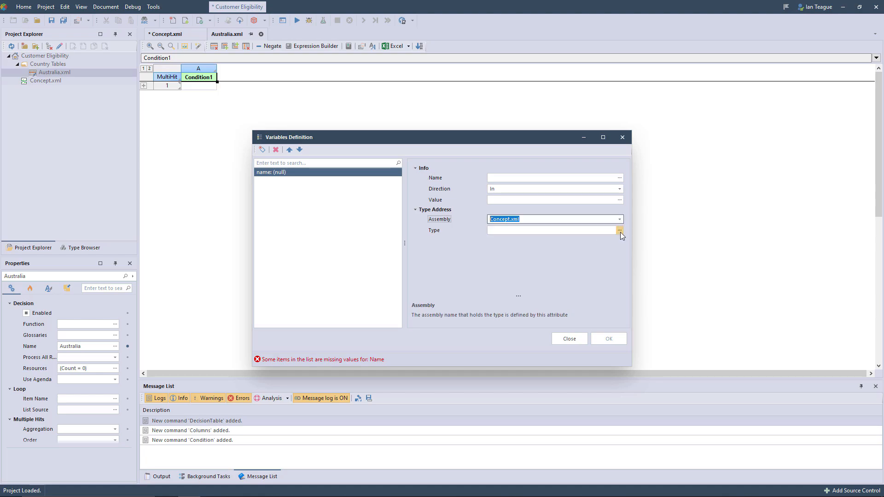
pyautogui.click(620, 231)
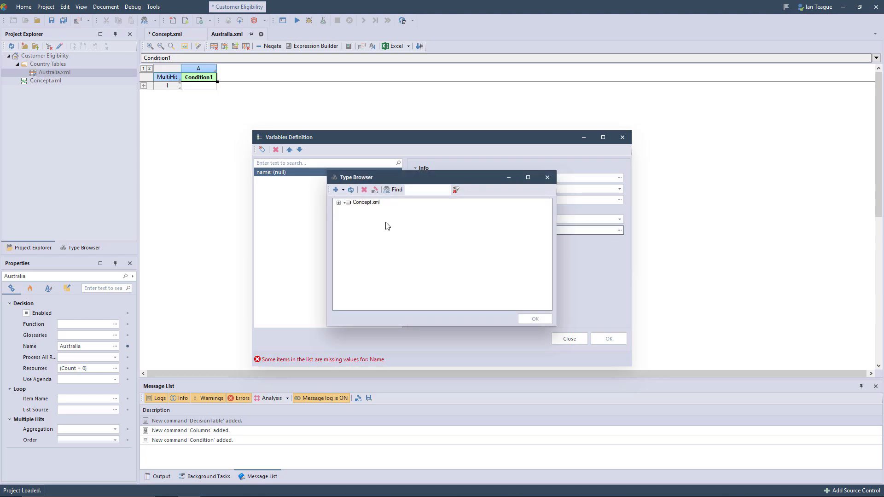
pyautogui.click(340, 203)
pyautogui.click(358, 210)
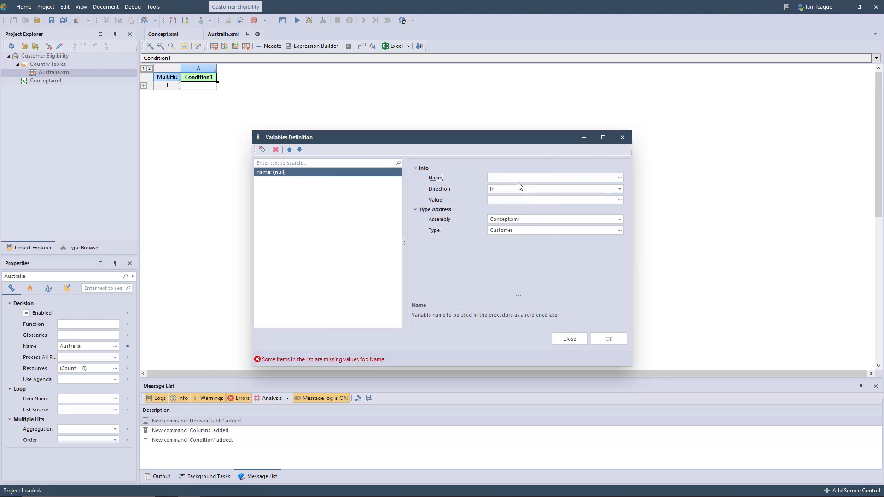
pyautogui.click(515, 178)
pyautogui.write('Customer')
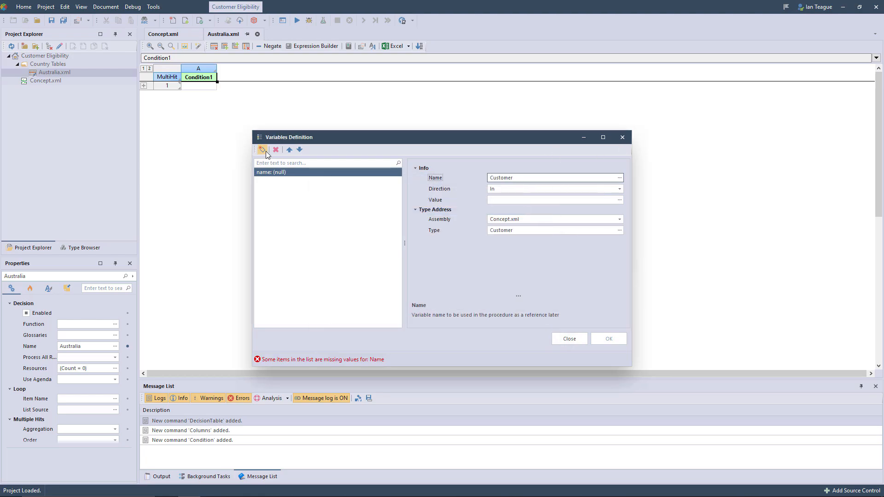
# Step: Add a second variable named SelectionCriteria with the SelectionCriteria type from Concept.xml, and accept the variable definitions
pyautogui.click(266, 151)
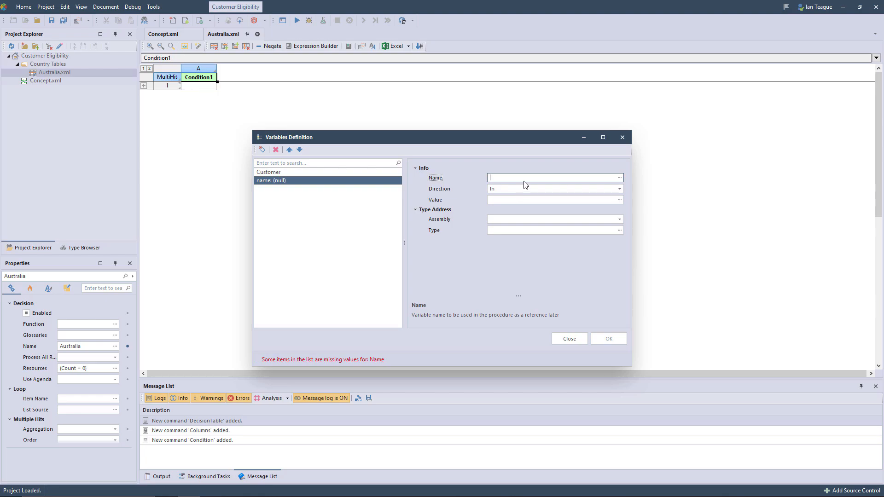
pyautogui.click(619, 219)
pyautogui.click(599, 229)
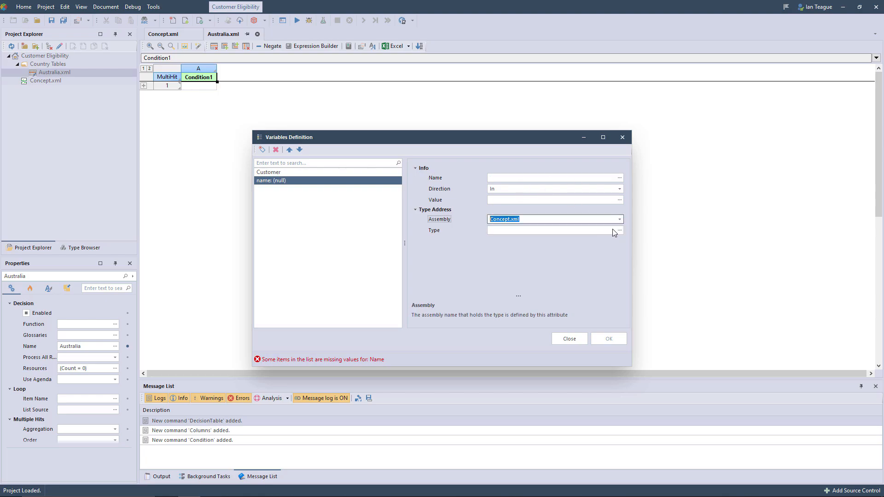
pyautogui.click(620, 230)
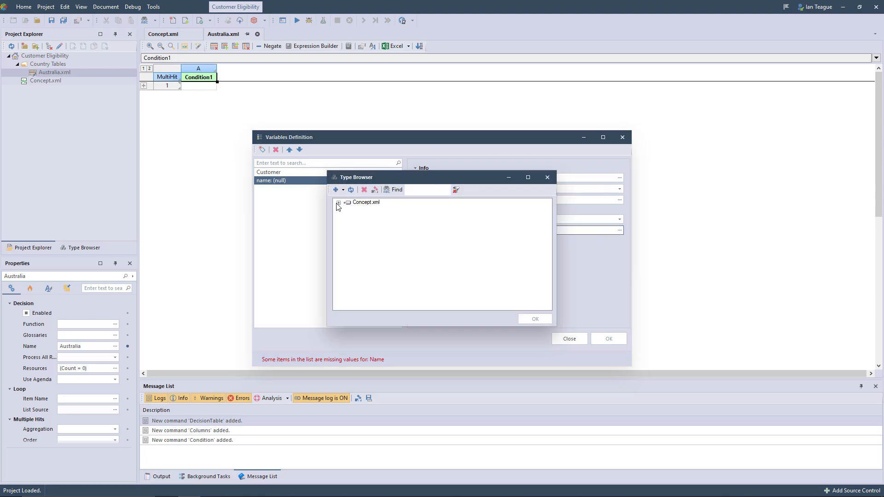
pyautogui.click(339, 203)
pyautogui.click(347, 210)
pyautogui.click(356, 217)
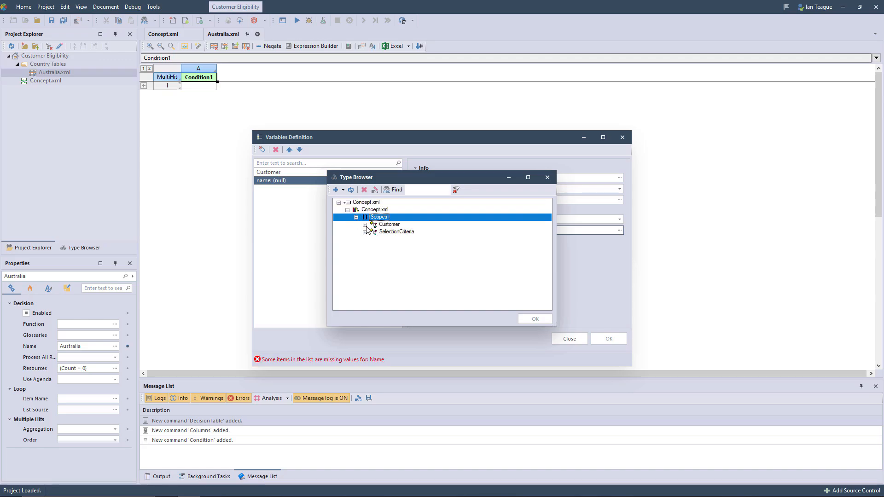
pyautogui.click(387, 231)
pyautogui.click(532, 317)
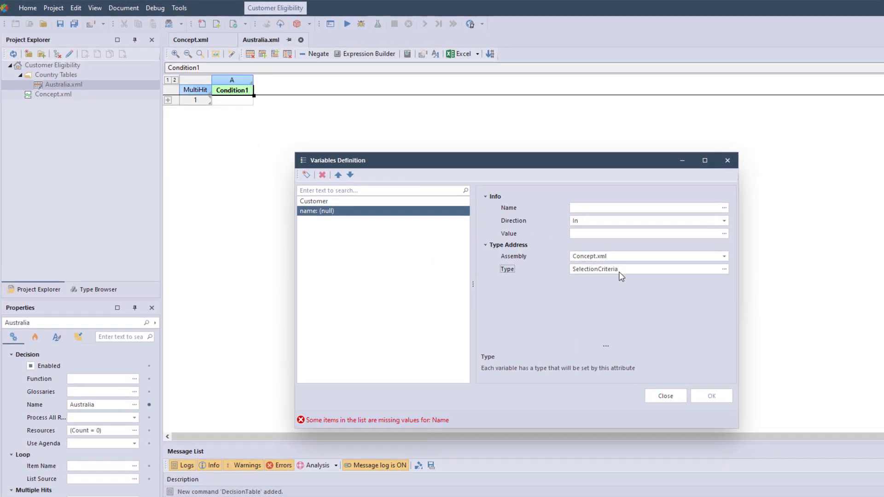
pyautogui.doubleClick(527, 231)
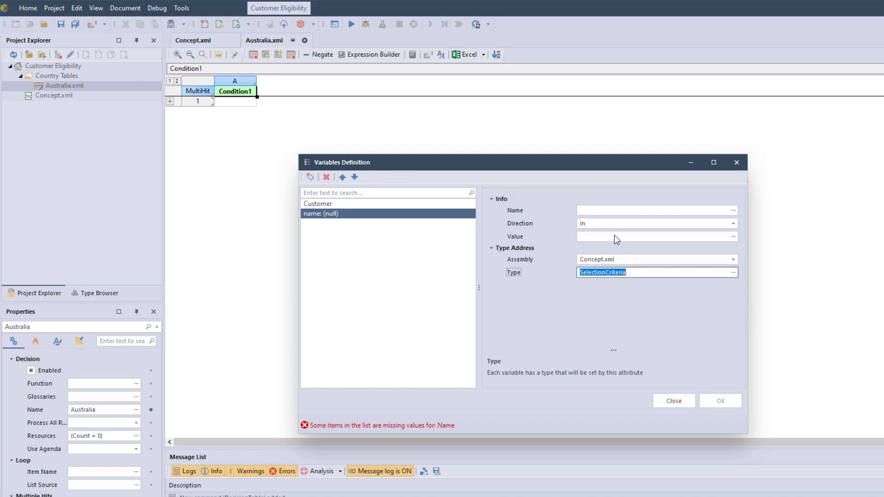
pyautogui.click(608, 211)
pyautogui.click(723, 403)
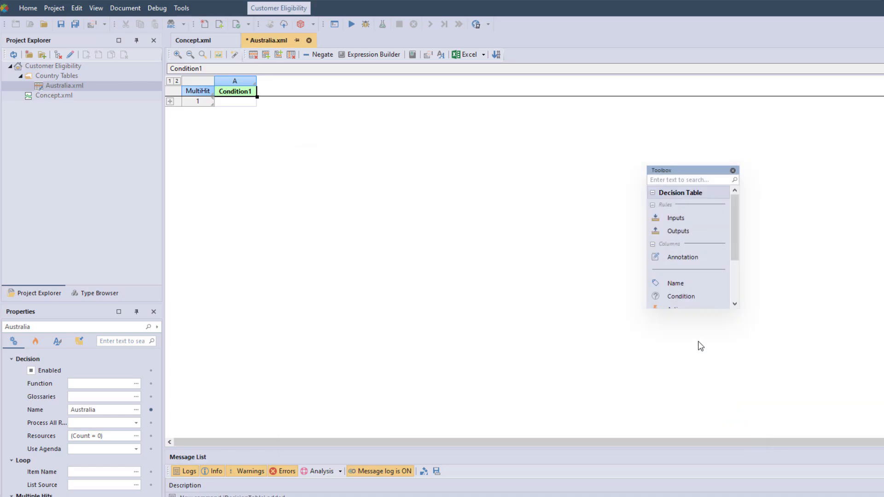
# Step: Add an Action column after the condition column and rename the condition column State
pyautogui.scroll(-1, 736, 243)
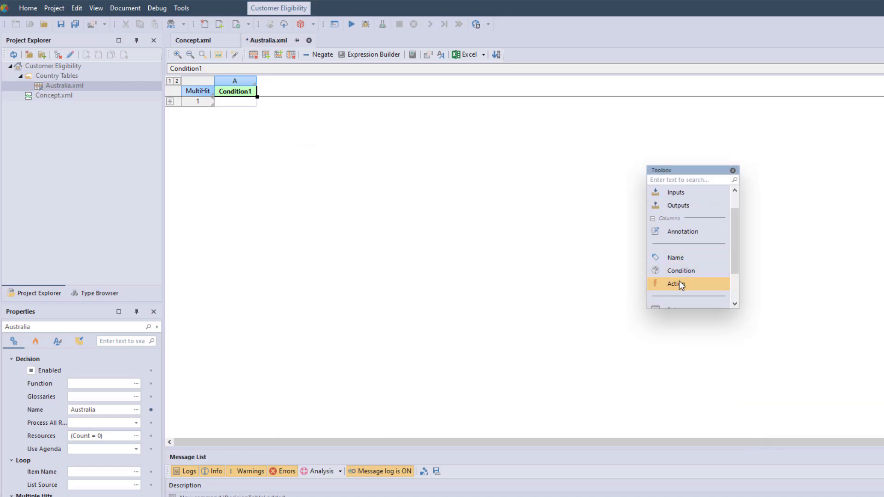
pyautogui.moveTo(678, 282); pyautogui.dragTo(378, 80)
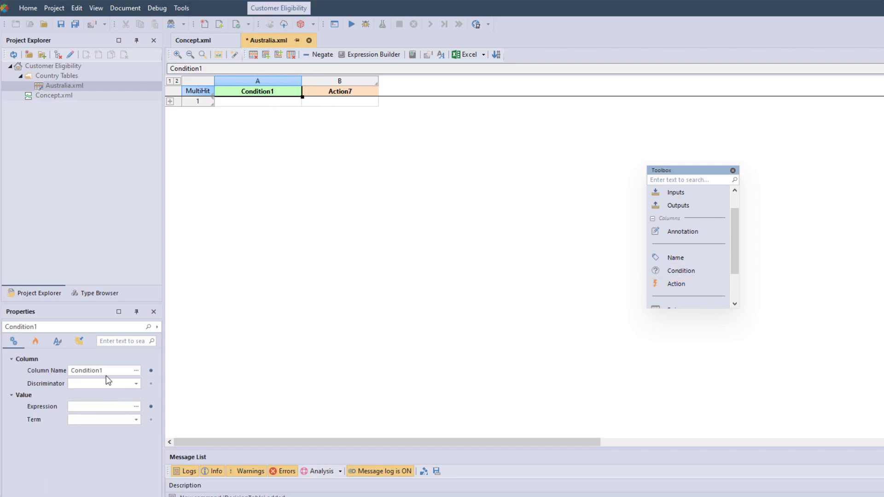
pyautogui.doubleClick(107, 370)
pyautogui.write('State')
pyautogui.press('Return')
# Step: Rename the new action column Minimum Revenue
pyautogui.click(329, 93)
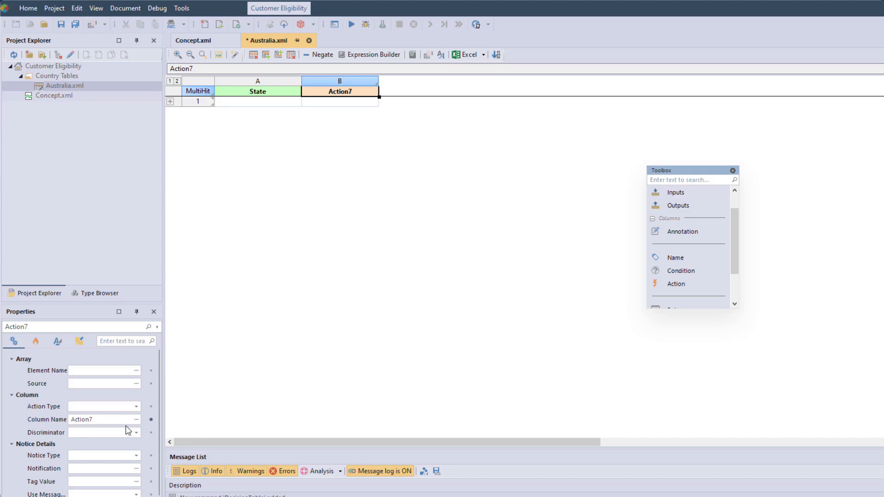
pyautogui.doubleClick(117, 420)
pyautogui.write('Minimum Revenue')
pyautogui.press('Return')
# Step: Expand the table's header rows and set the State condition's expression to Customer.State
pyautogui.click(170, 101)
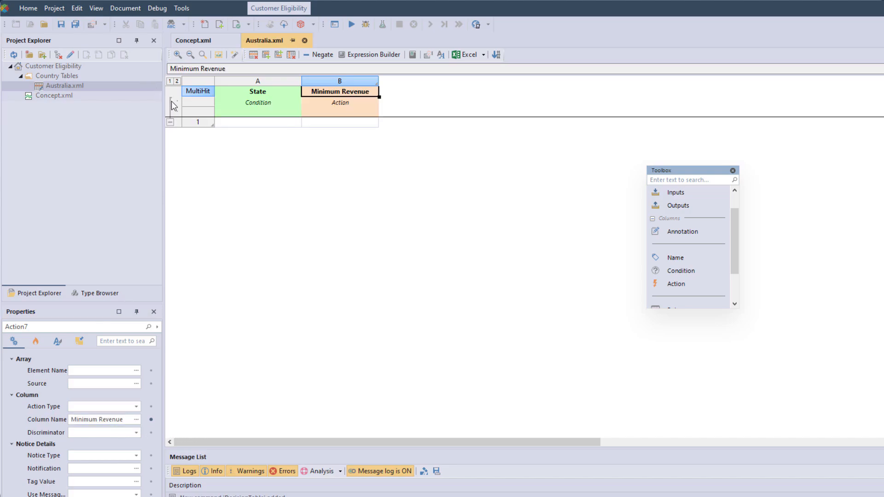
pyautogui.click(231, 114)
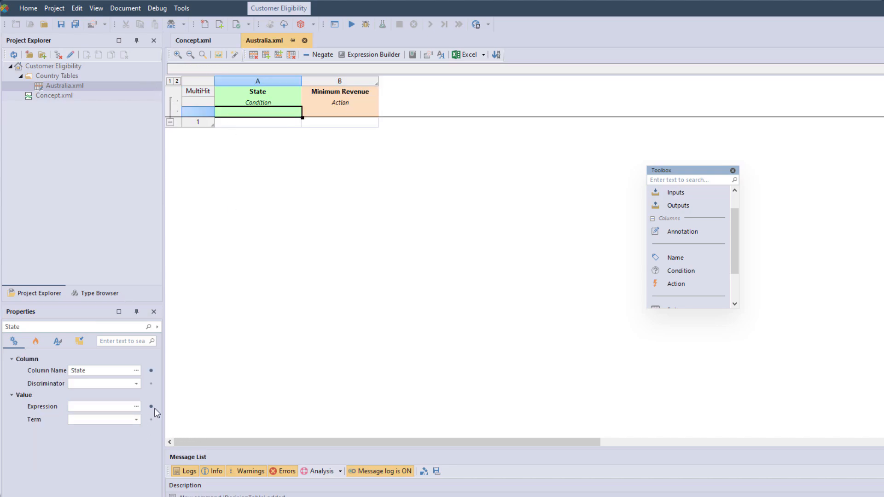
pyautogui.click(136, 406)
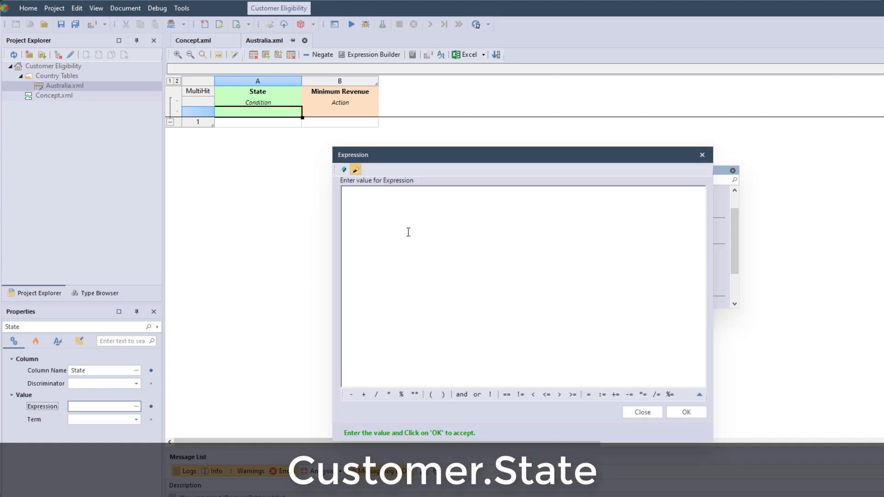
pyautogui.hotkey('ctrl', 'space')
pyautogui.doubleClick(392, 220)
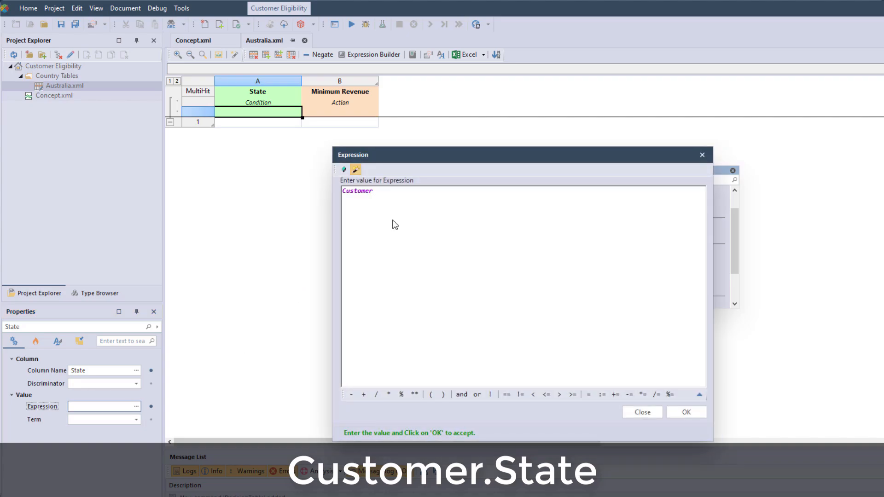
pyautogui.write('.')
pyautogui.doubleClick(393, 220)
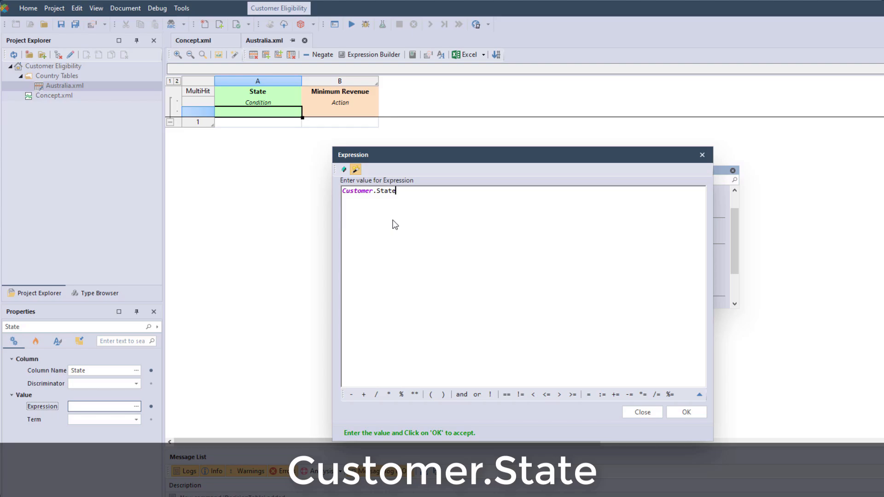
pyautogui.click(685, 412)
# Step: Set the Minimum Revenue action's expression to SelectionCriteria.MinRevenue
pyautogui.click(327, 112)
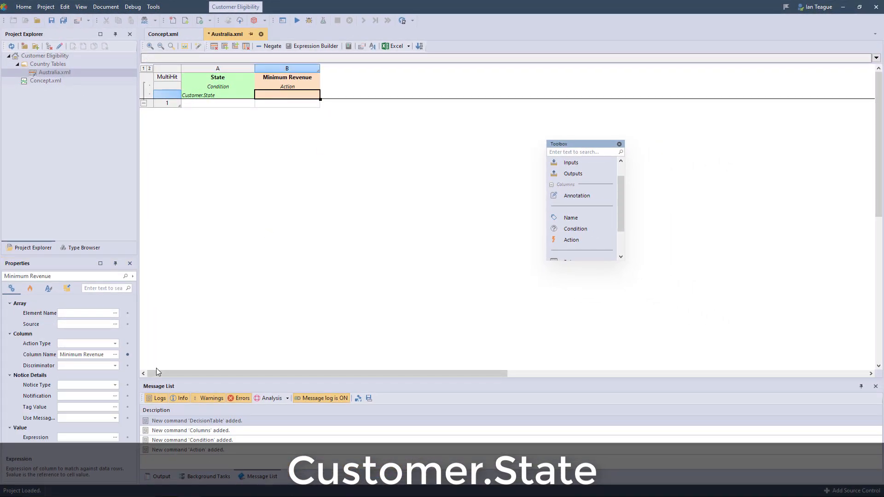
pyautogui.click(115, 437)
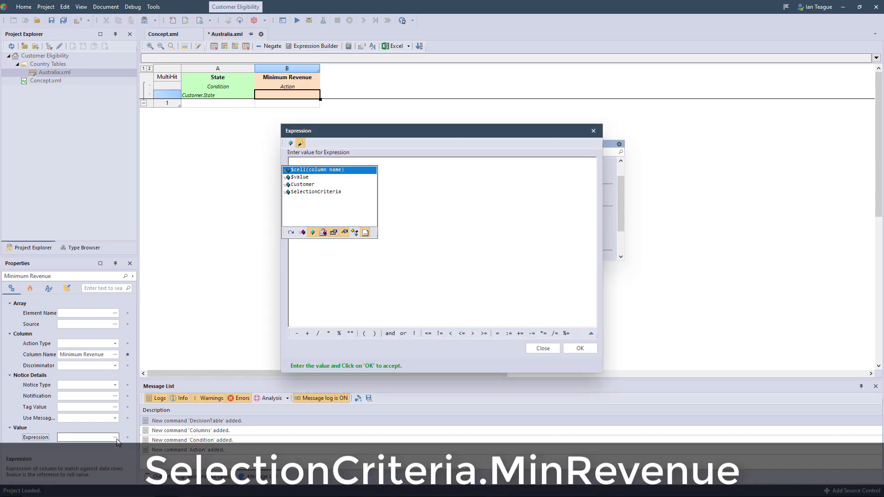
pyautogui.press('Down')
pyautogui.press('Down')
pyautogui.press('Down')
pyautogui.write('SelectionCriteria.')
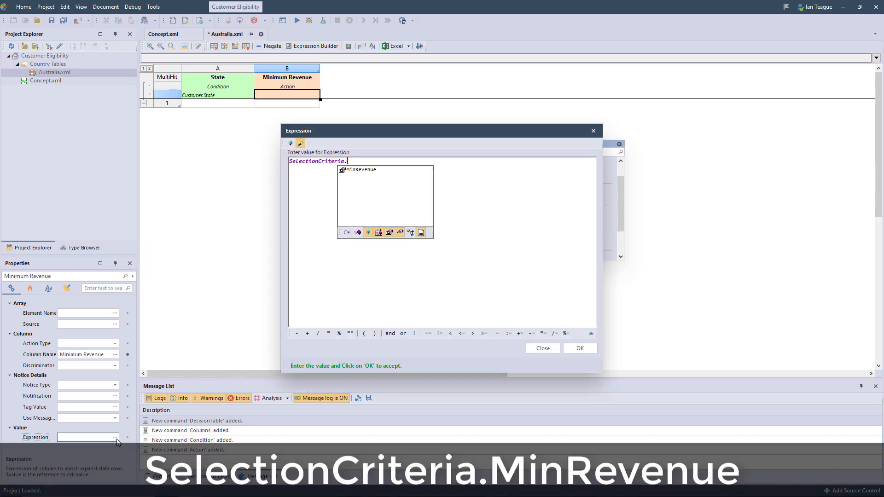
pyautogui.press('Down')
pyautogui.press('Return')
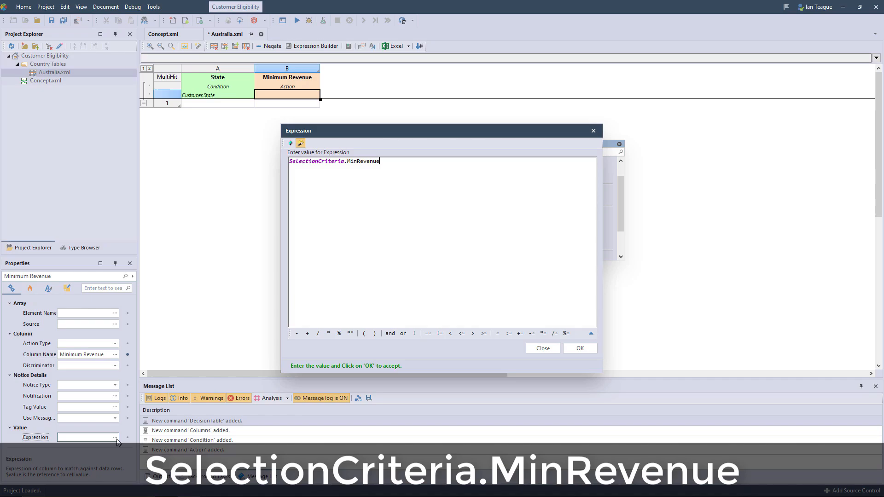
pyautogui.click(579, 348)
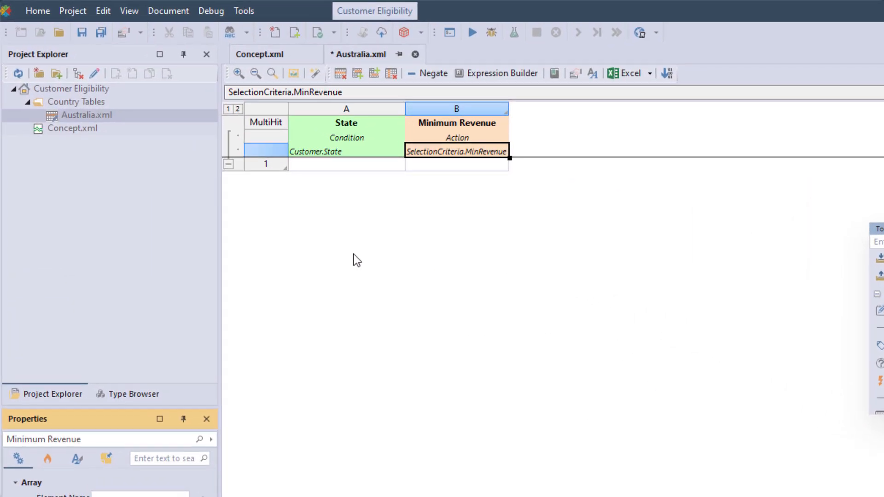
# Step: Fill the first rule row with state VIC and minimum revenue 5000
pyautogui.click(195, 105)
pyautogui.write('VIC')
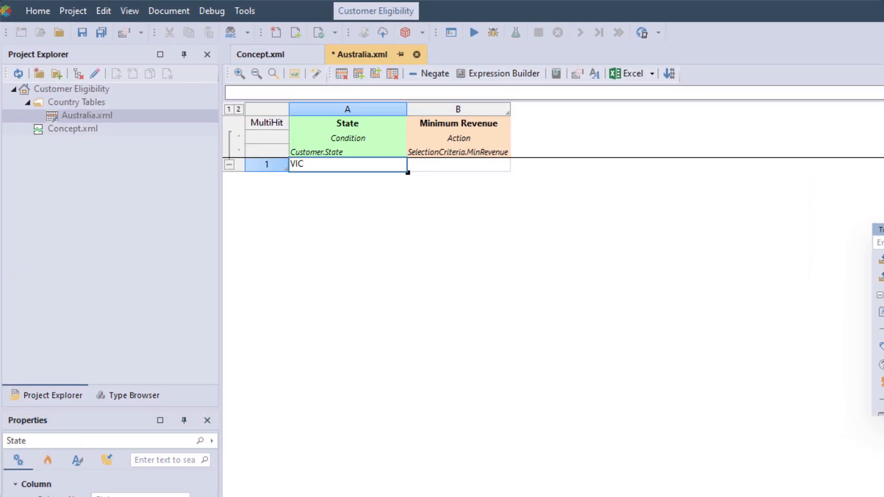
pyautogui.click(413, 170)
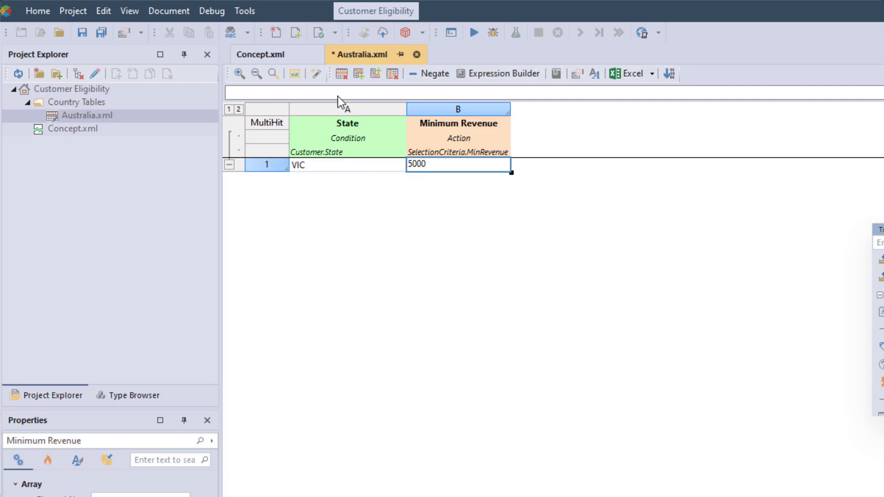
# Step: Add a second rule row with state NSW and minimum revenue 1000
pyautogui.click(359, 75)
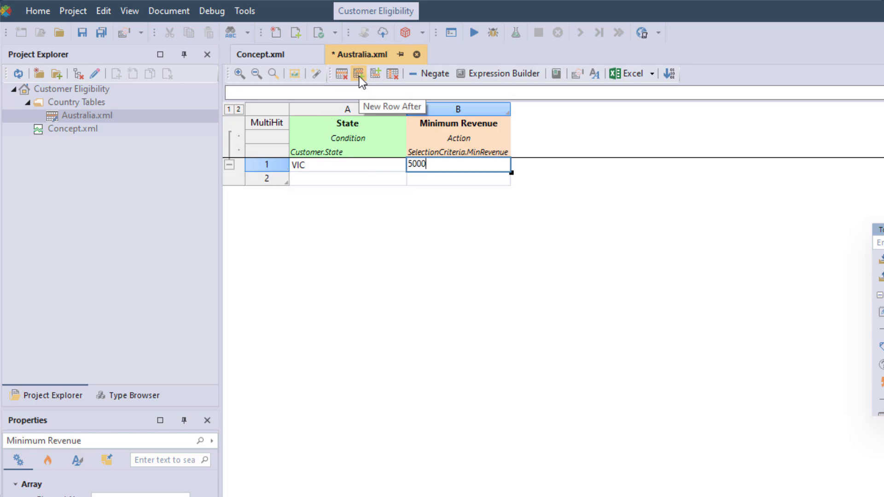
pyautogui.click(342, 180)
pyautogui.write('NSW')
pyautogui.press('Tab')
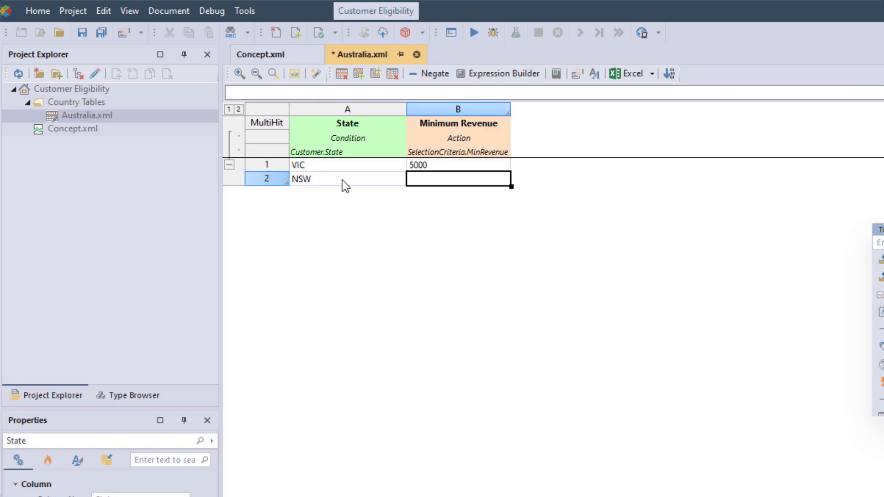
pyautogui.write('1000')
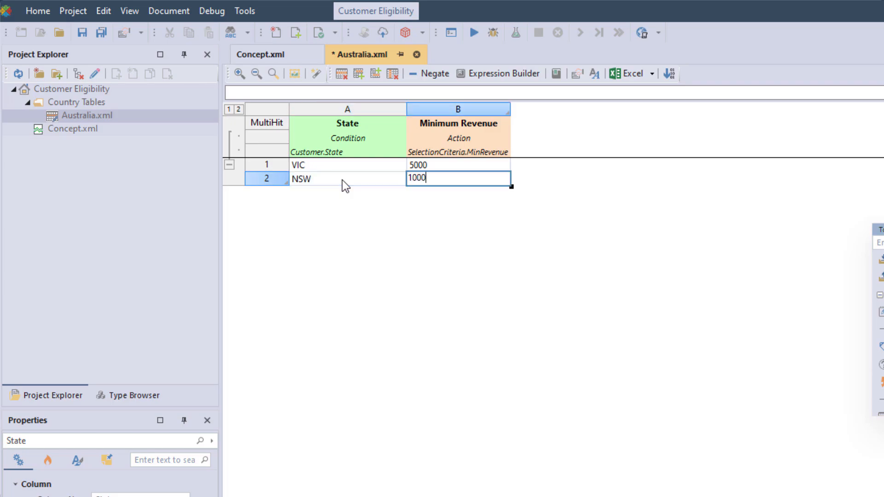
# Step: Add a third rule row with state SA and minimum revenue 3000
pyautogui.click(359, 74)
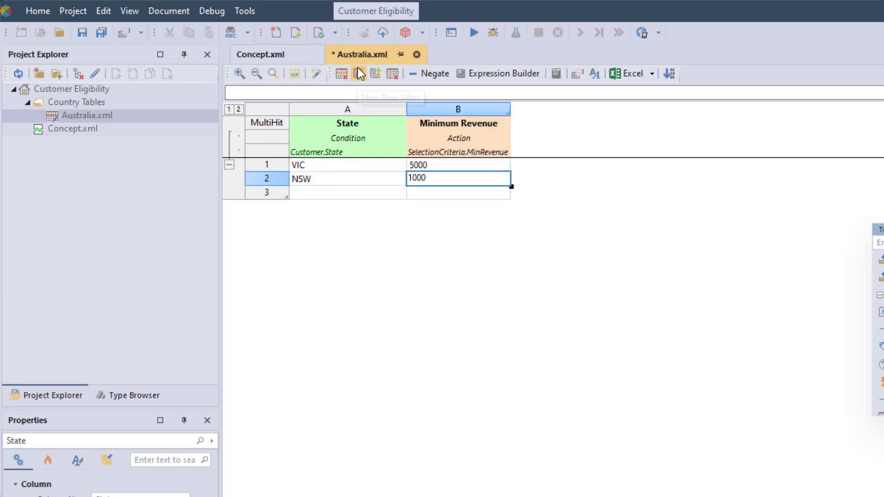
pyautogui.click(322, 192)
pyautogui.write('SA')
pyautogui.click(439, 192)
pyautogui.write('3000')
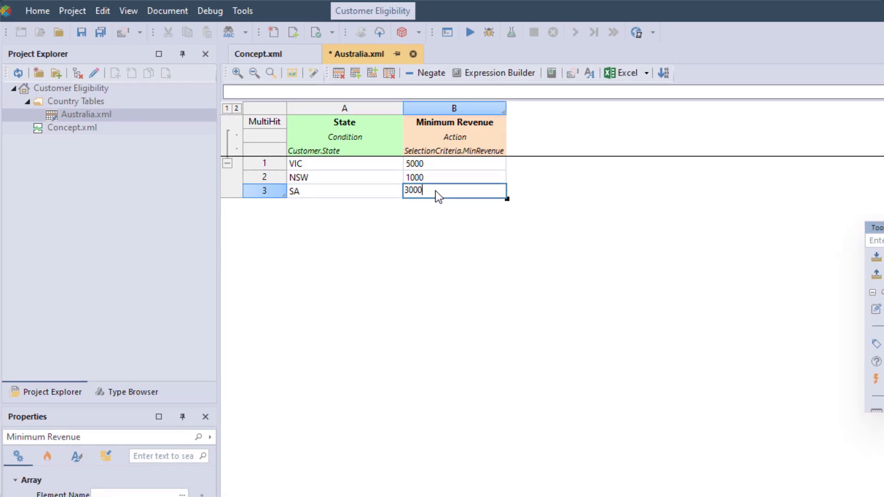
# Step: Set the Australia decision table's Process All Rows property to False
pyautogui.click(364, 110)
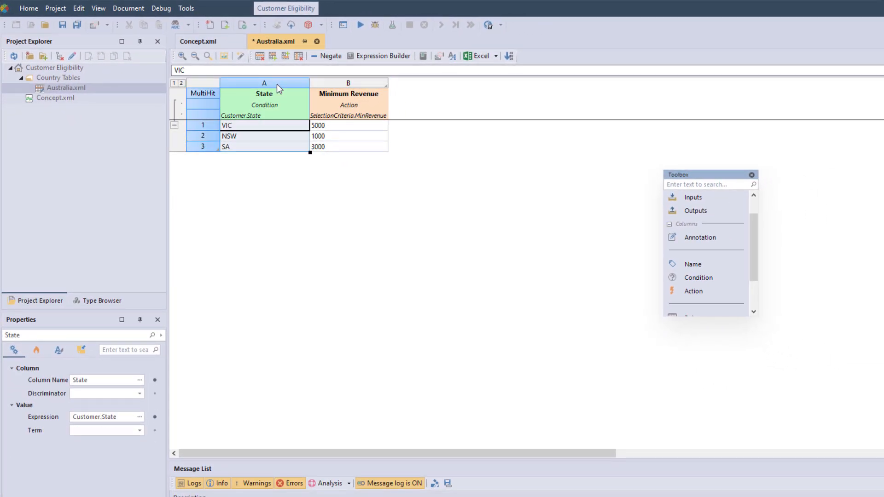
pyautogui.click(438, 56)
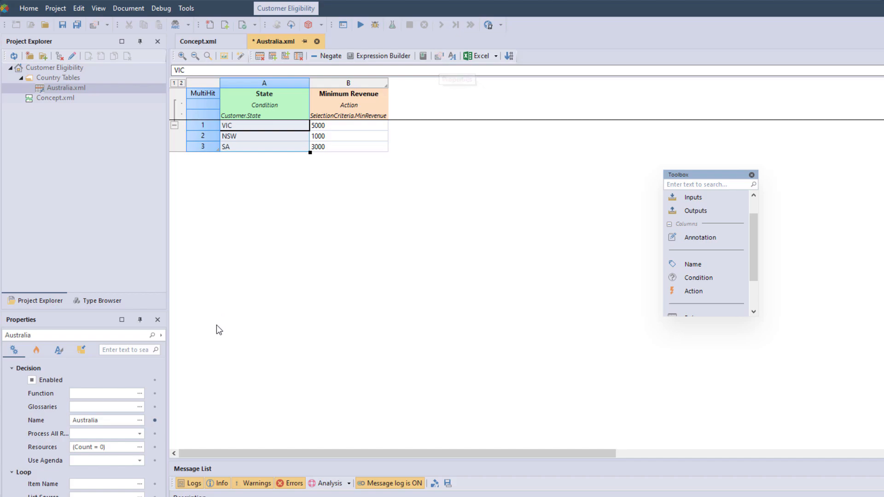
pyautogui.click(139, 433)
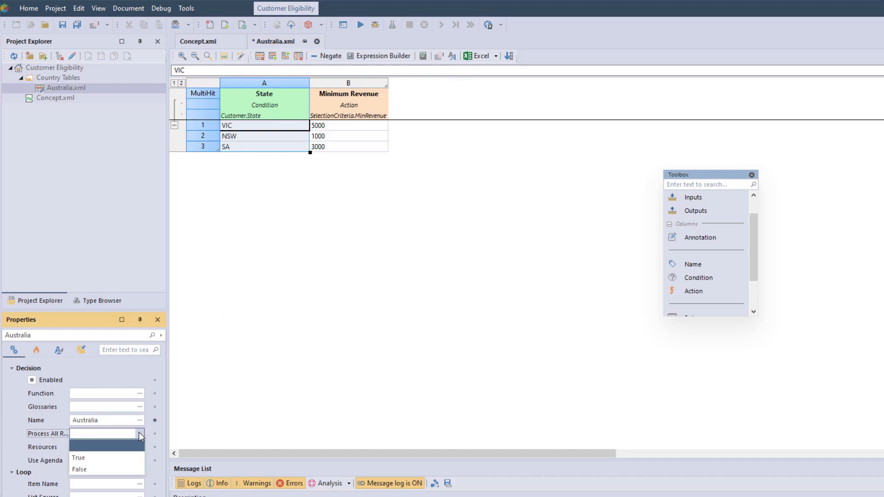
pyautogui.click(120, 469)
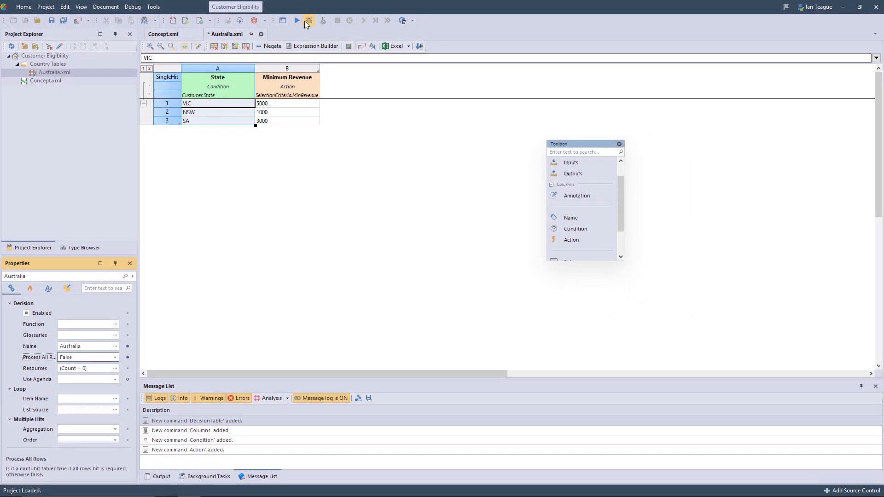
# Step: Save the Australia table and start debugging it with NSW as the customer's State
pyautogui.click(306, 21)
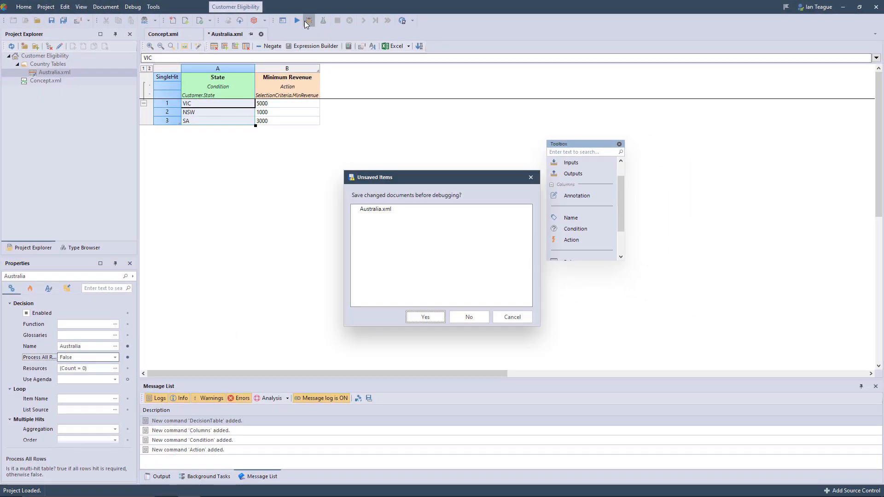
pyautogui.click(416, 318)
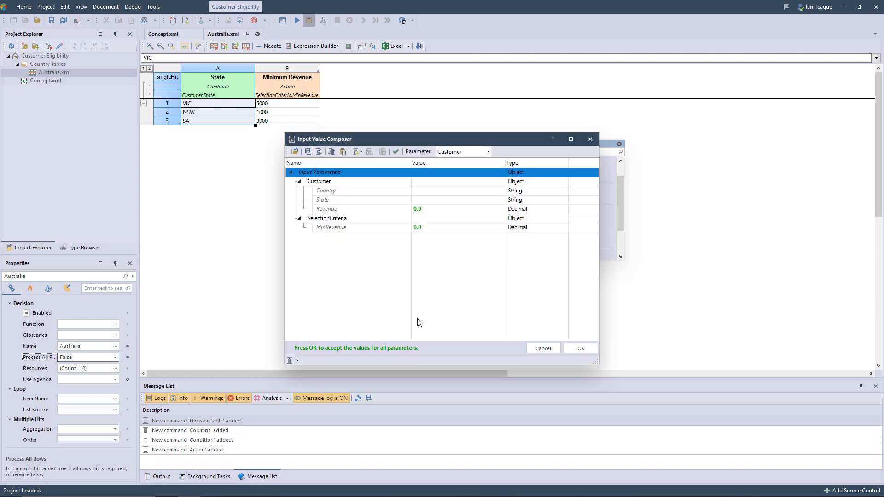
pyautogui.click(428, 201)
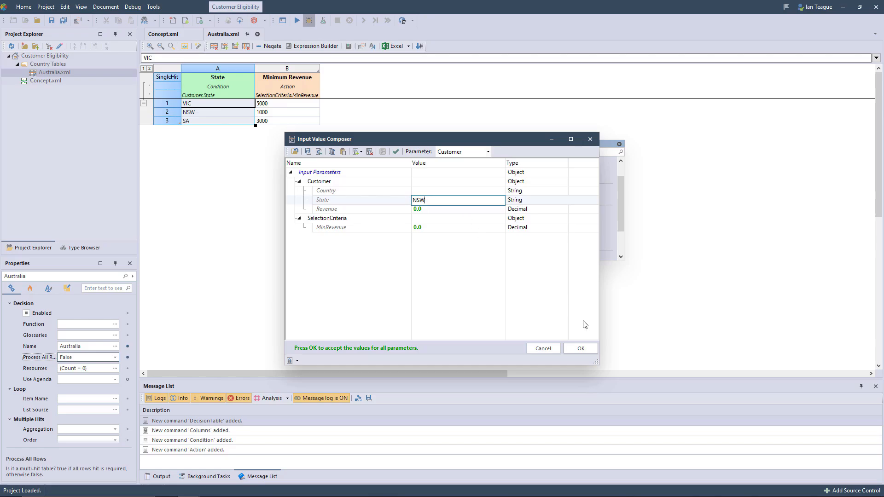
pyautogui.click(581, 348)
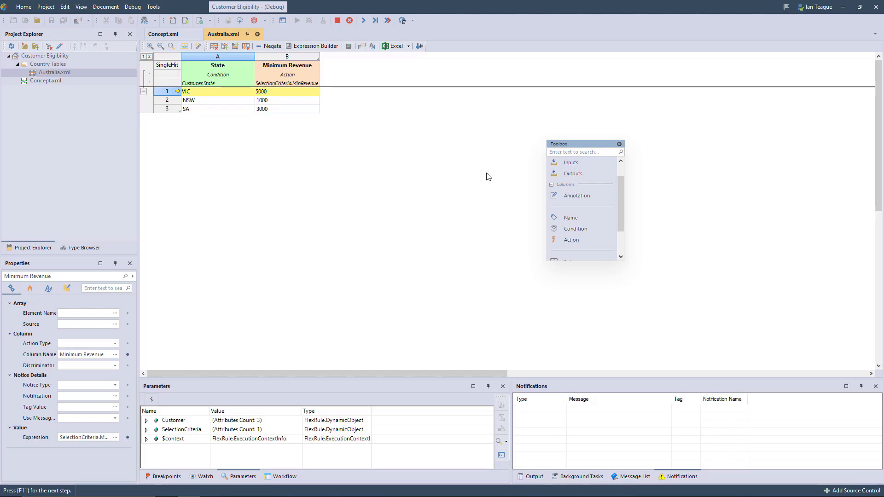
# Step: Step through the Australia table's rules until the debug run finishes
pyautogui.click(366, 21)
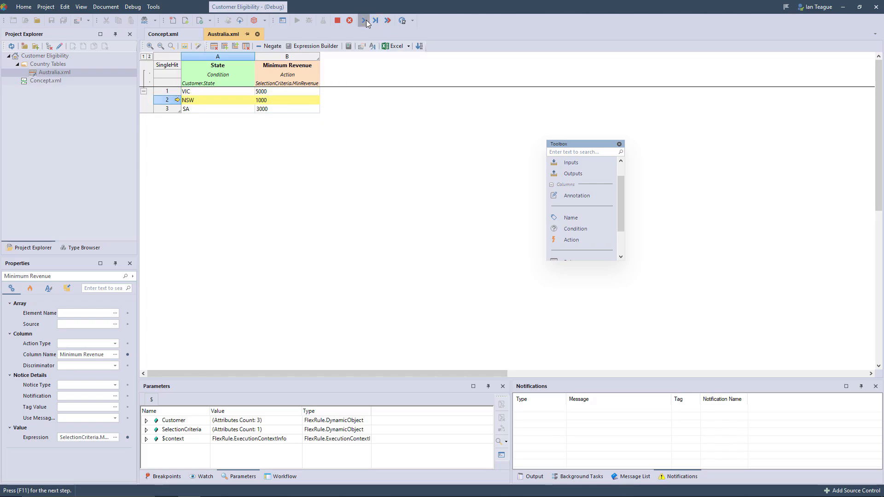
pyautogui.click(366, 20)
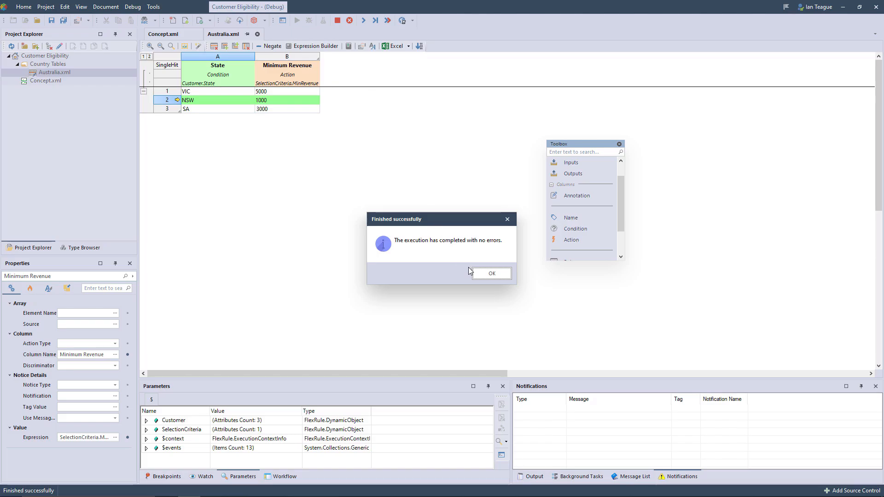
pyautogui.click(480, 272)
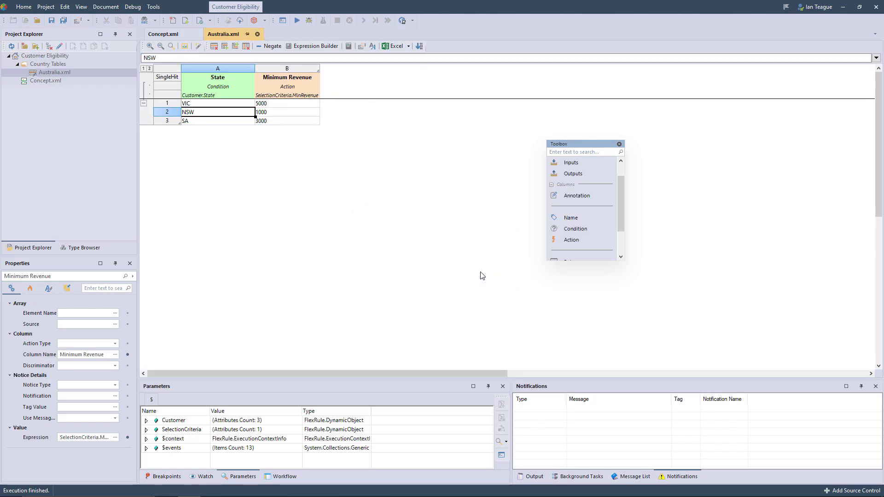
# Step: Duplicate Australia.xml within the Country Tables folder
pyautogui.rightClick(89, 70)
pyautogui.click(120, 176)
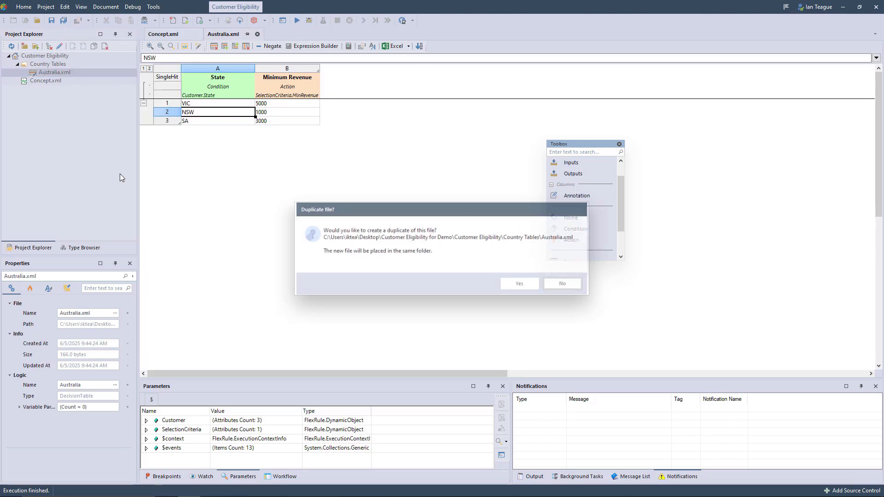
pyautogui.click(517, 284)
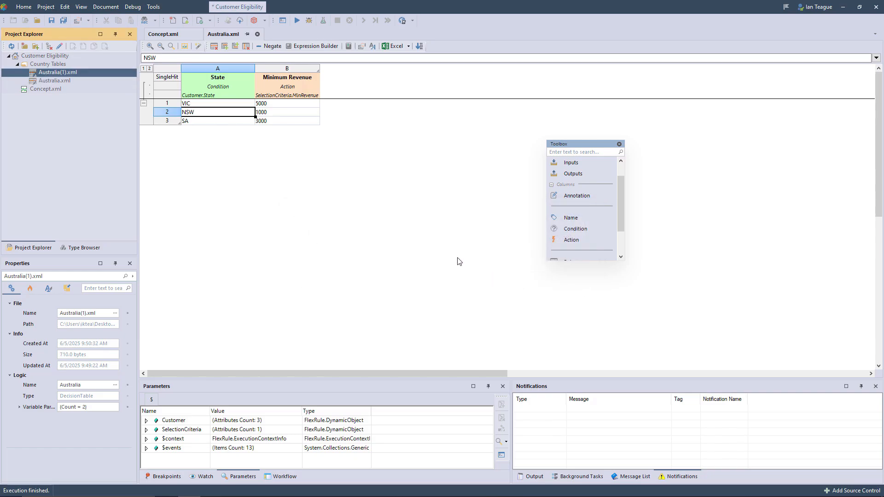
# Step: Rename the duplicated Australia table file to US.xml
pyautogui.rightClick(52, 73)
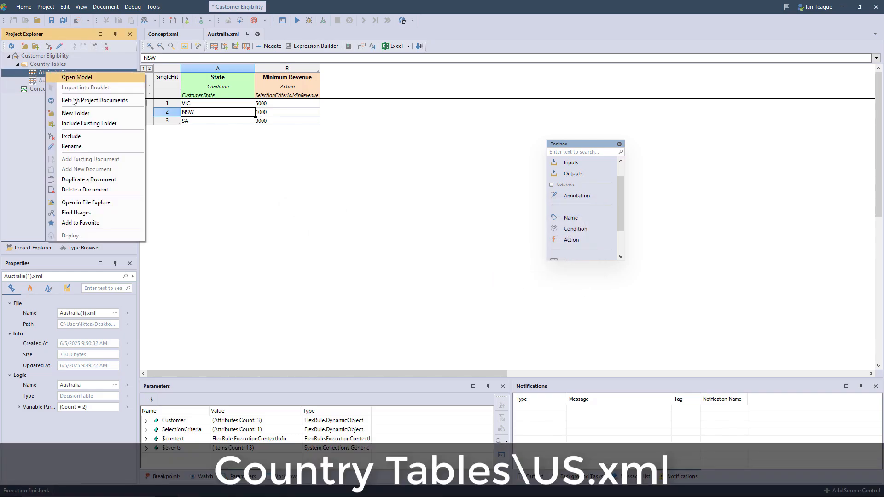
pyautogui.click(82, 146)
pyautogui.moveTo(66, 73); pyautogui.dragTo(49, 73)
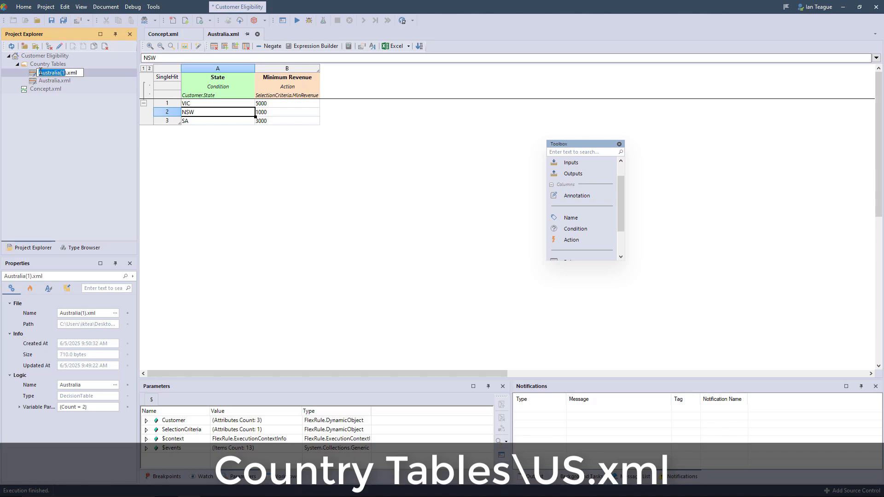
pyautogui.write('US')
pyautogui.press('Return')
# Step: Open US.xml and change its first rule to state CA with minimum revenue 500
pyautogui.doubleClick(59, 72)
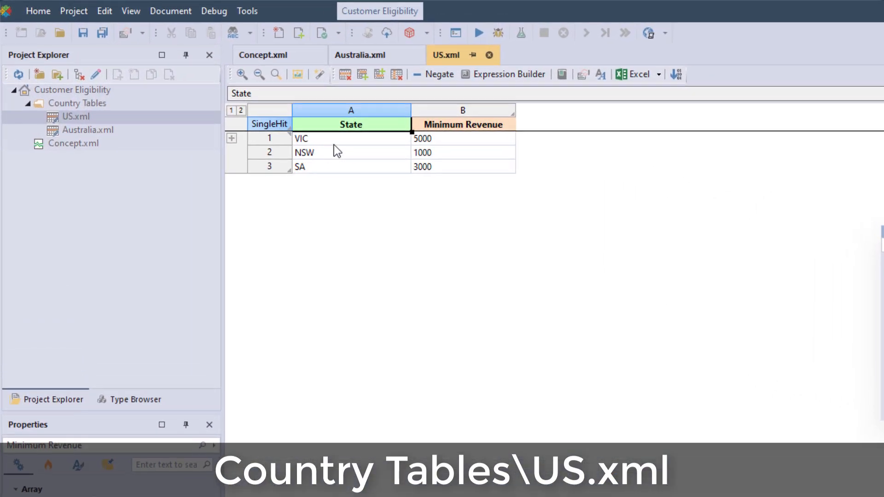
pyautogui.click(333, 143)
pyautogui.write('CA')
pyautogui.click(466, 138)
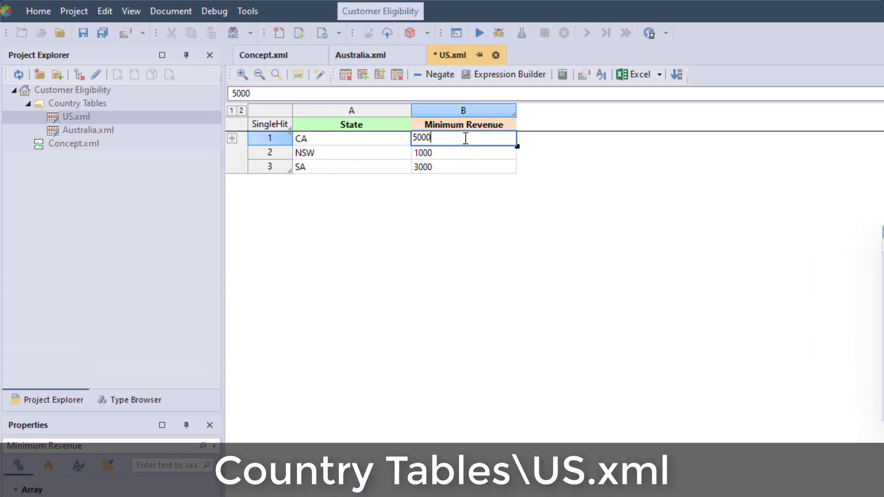
# Step: Change the second rule of the US table to state NY with minimum revenue 4000
pyautogui.click(327, 153)
pyautogui.press('BackSpace')
pyautogui.press('BackSpace')
pyautogui.write('Y')
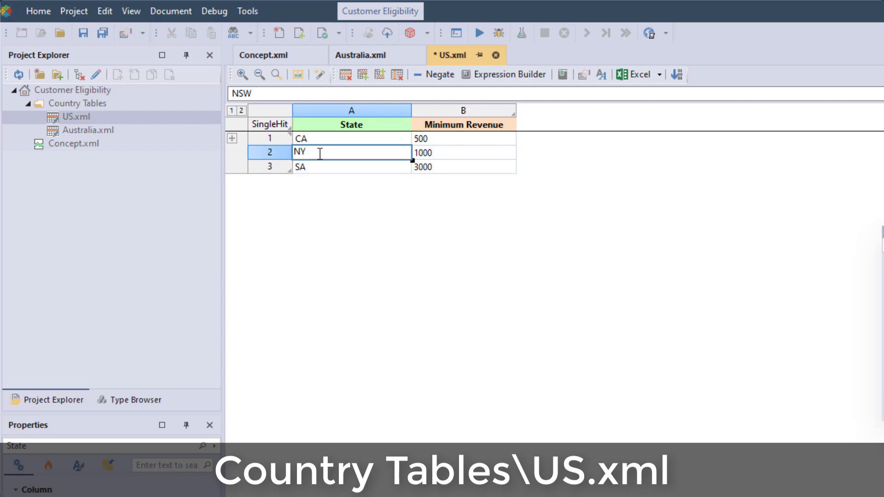
pyautogui.click(451, 158)
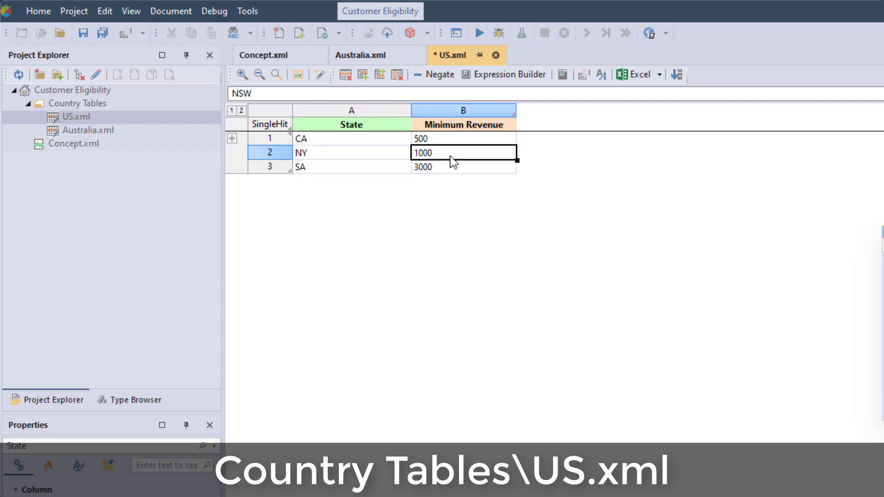
pyautogui.moveTo(452, 157); pyautogui.dragTo(378, 158)
pyautogui.write('4000')
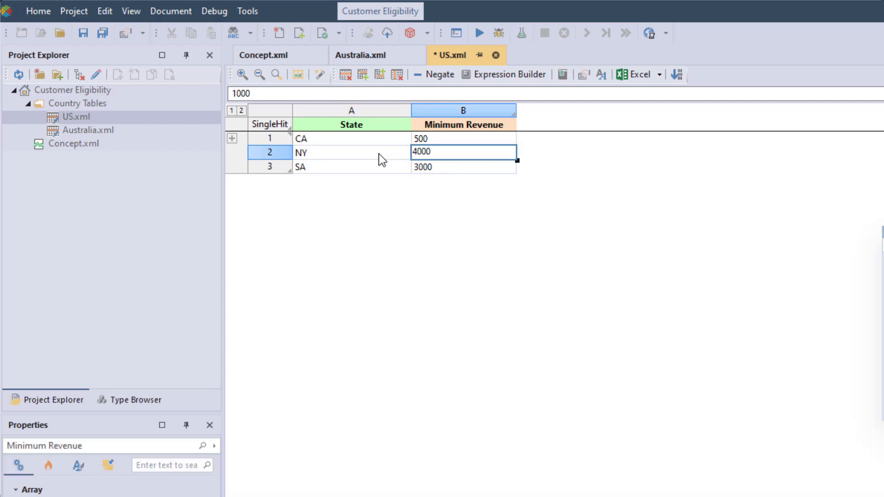
# Step: Change the third rule's state in the US table to TX
pyautogui.click(345, 163)
pyautogui.press('BackSpace')
pyautogui.press('BackSpace')
pyautogui.write('TX')
pyautogui.click(432, 169)
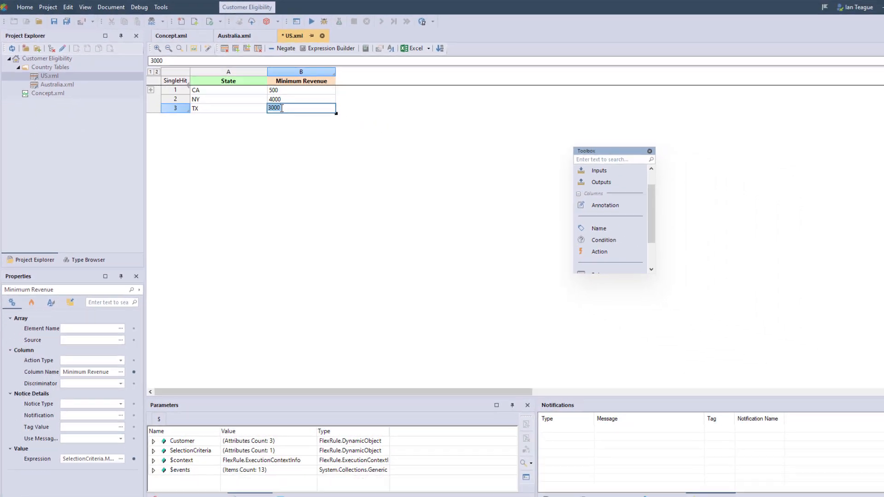
# Step: Save the US table and start debugging it with TX as the customer's State
pyautogui.click(307, 24)
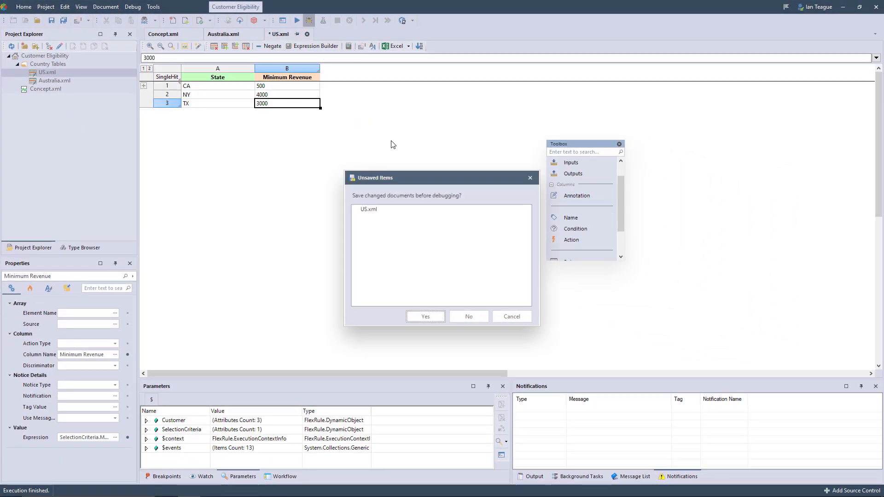
pyautogui.click(421, 317)
pyautogui.click(425, 202)
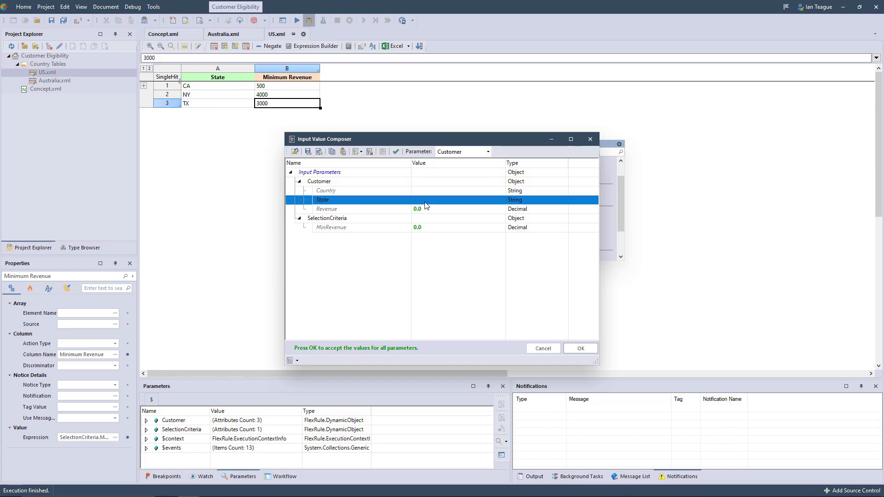
pyautogui.write('TX')
pyautogui.click(579, 348)
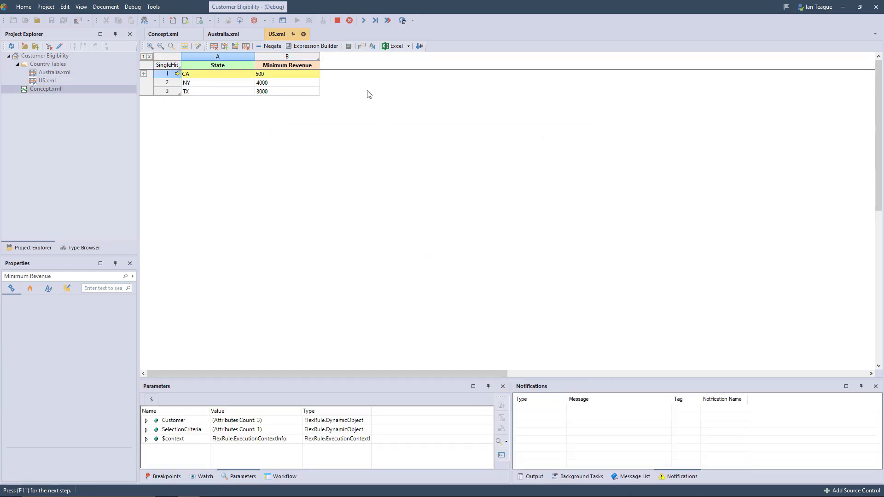
# Step: Step through the US table's rules to the end and expand the SelectionCriteria parameter to examine its MinRevenue
pyautogui.click(362, 26)
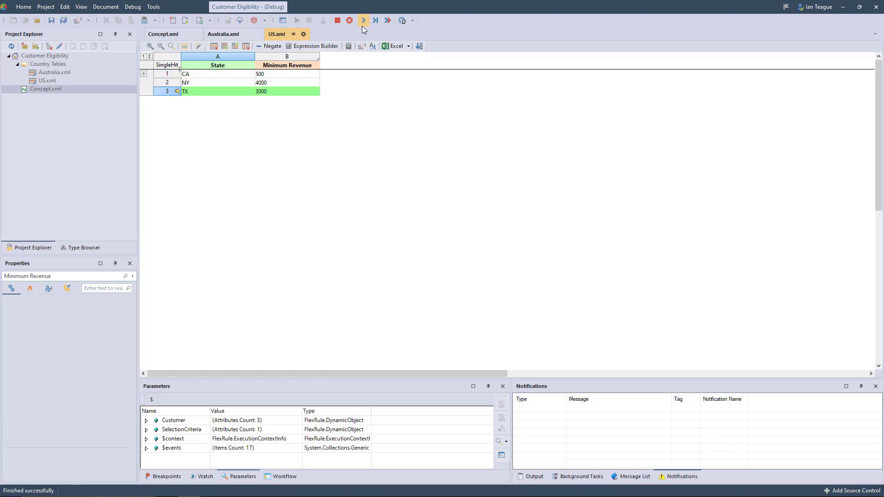
pyautogui.click(482, 273)
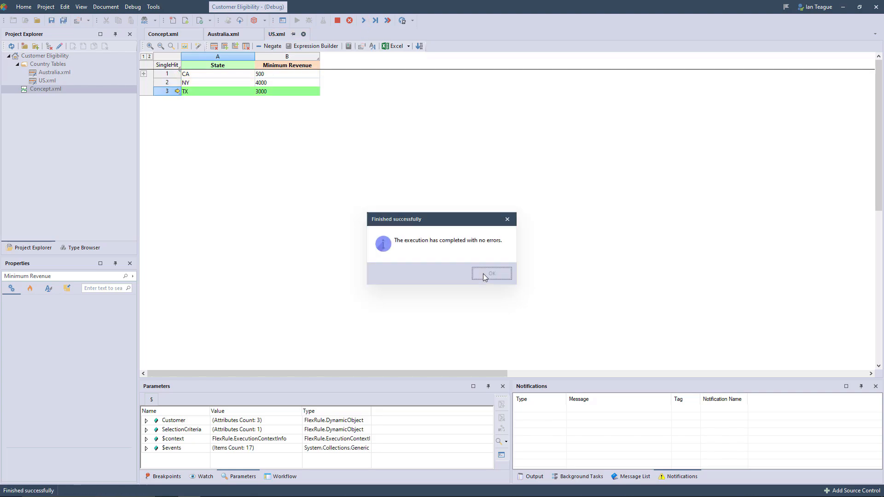
pyautogui.click(146, 429)
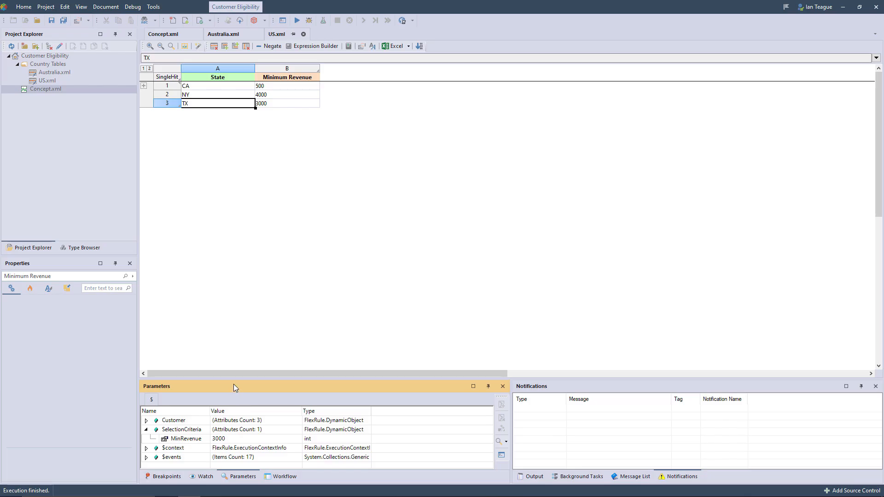
pyautogui.moveTo(230, 378); pyautogui.dragTo(230, 300)
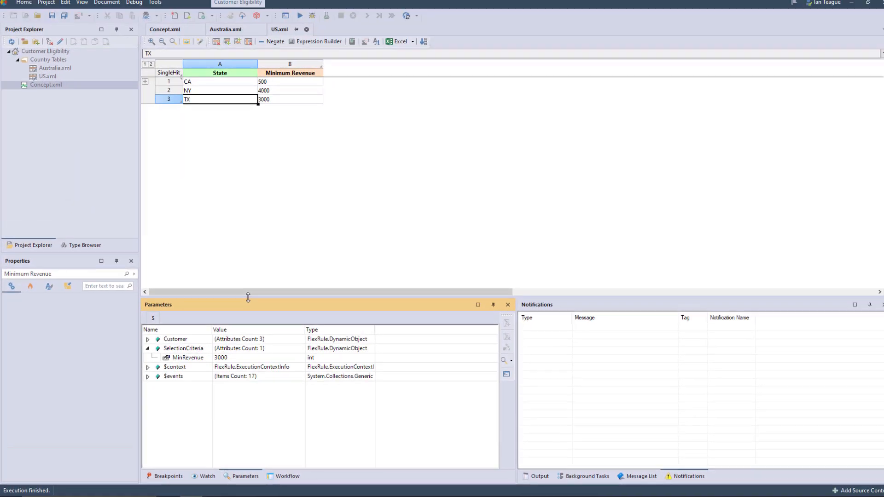
# Step: Create a Decision Table document named SelectCountry.xml in the Customer Eligibility project root
pyautogui.click(45, 56)
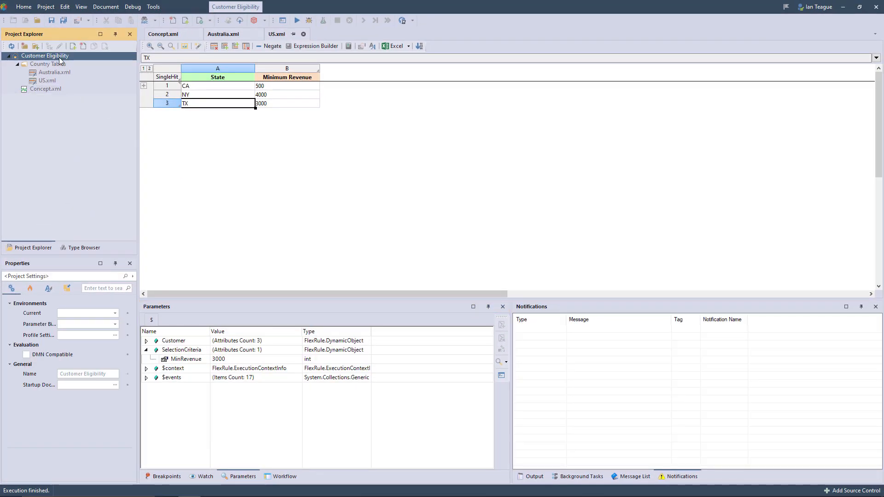
pyautogui.click(83, 47)
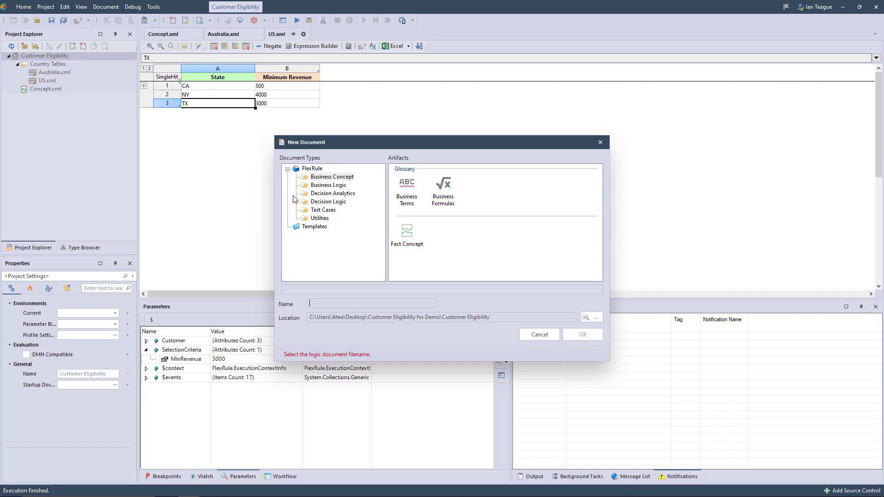
pyautogui.click(327, 202)
pyautogui.click(449, 190)
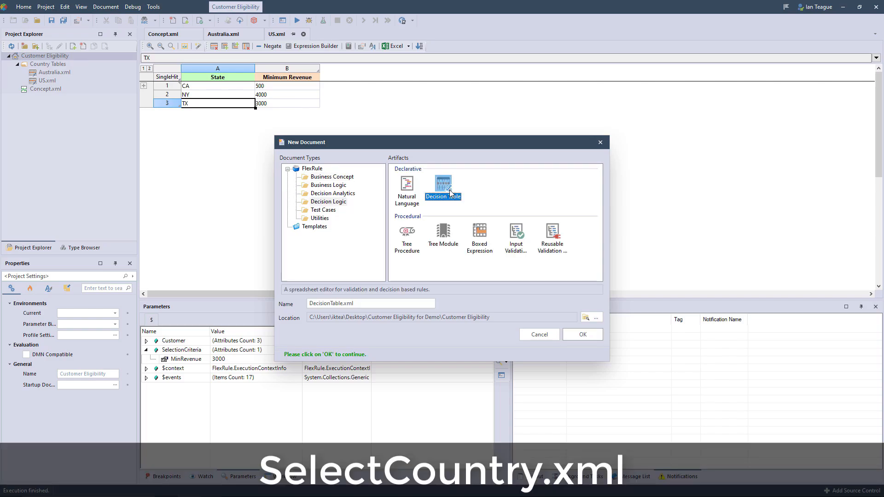
pyautogui.moveTo(342, 306); pyautogui.dragTo(266, 303)
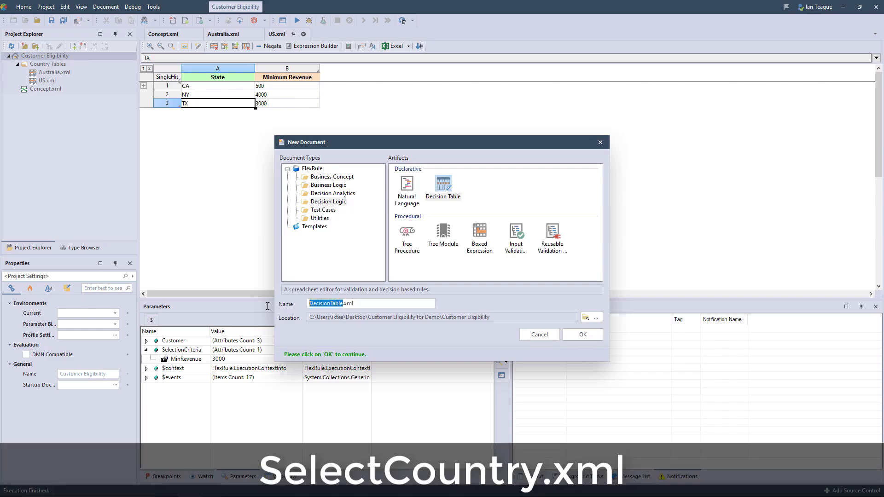
pyautogui.write('SelectCountry')
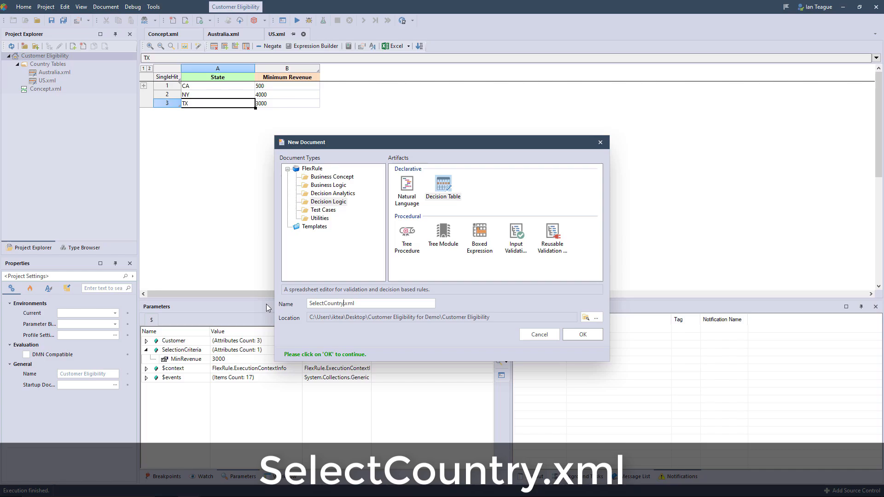
pyautogui.click(581, 334)
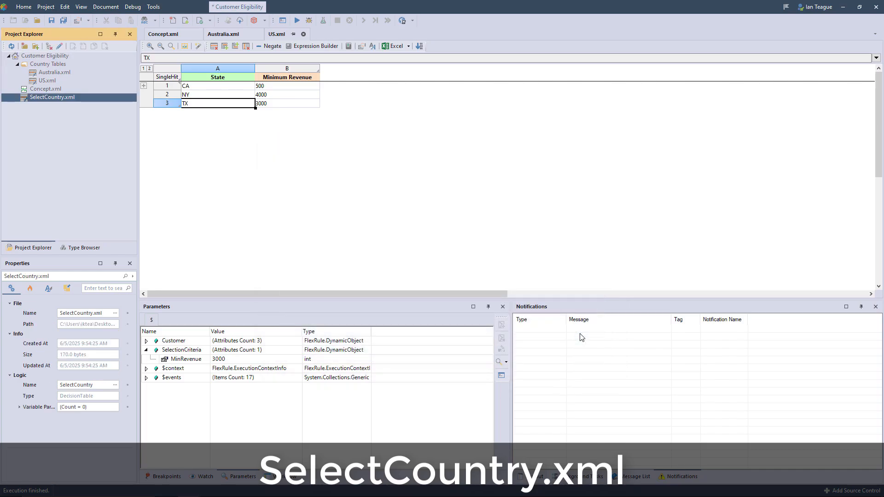
# Step: Open SelectCountry.xml and lay out a condition column, an action column and one rule row, widening both columns
pyautogui.doubleClick(84, 97)
pyautogui.moveTo(835, 210); pyautogui.dragTo(242, 68)
pyautogui.moveTo(267, 68); pyautogui.dragTo(295, 69)
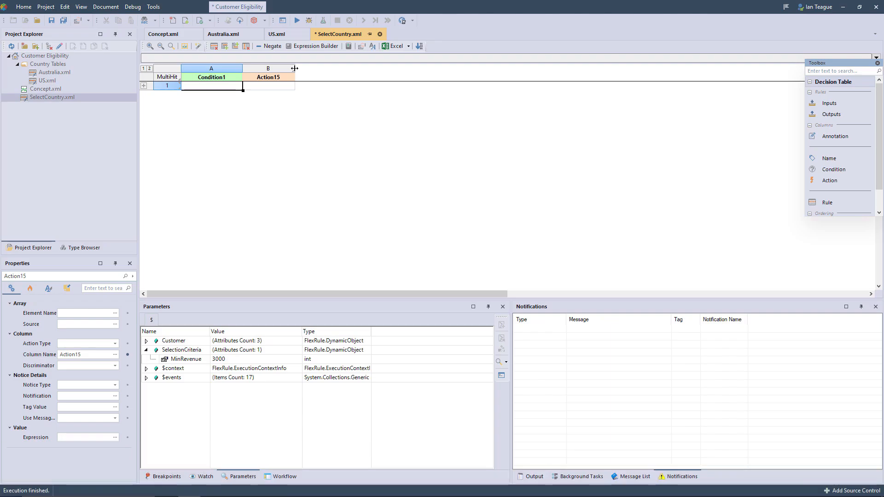
# Step: Name the SelectCountry table's condition column Country and its action column Selected table
pyautogui.click(235, 79)
pyautogui.click(98, 311)
pyautogui.write('Country')
pyautogui.press('Return')
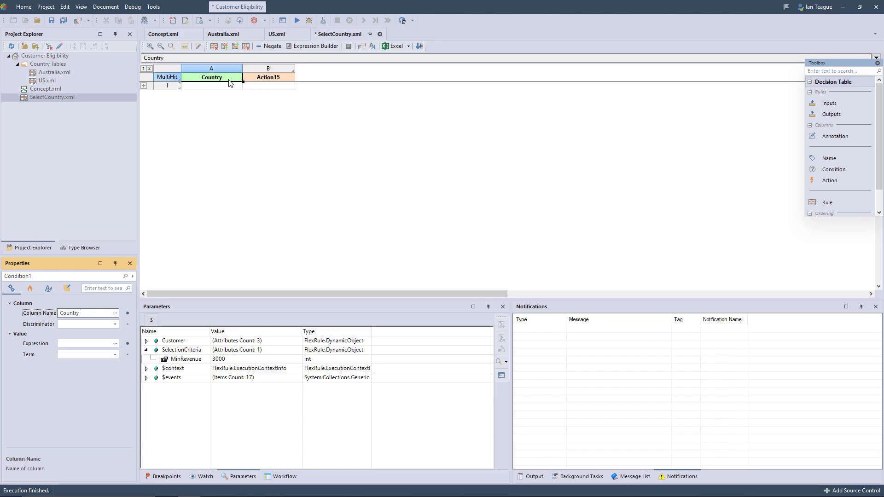
pyautogui.click(261, 79)
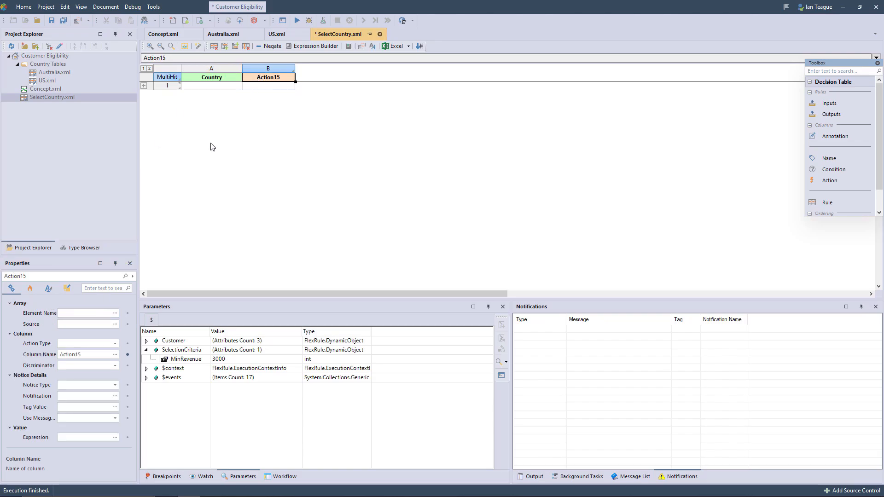
pyautogui.click(83, 355)
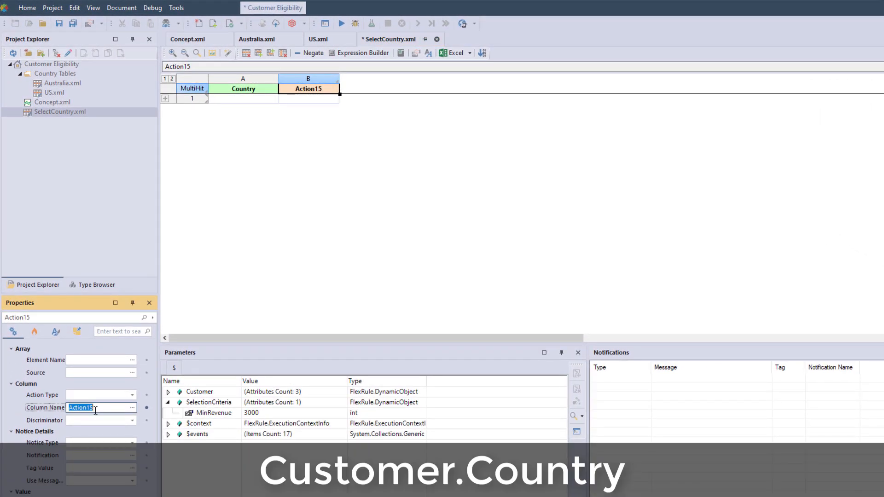
pyautogui.write('Selected table')
pyautogui.press('Return')
# Step: Expand the column headers and set the expressions to Customer.Country for the condition and countryTable for the action
pyautogui.click(165, 99)
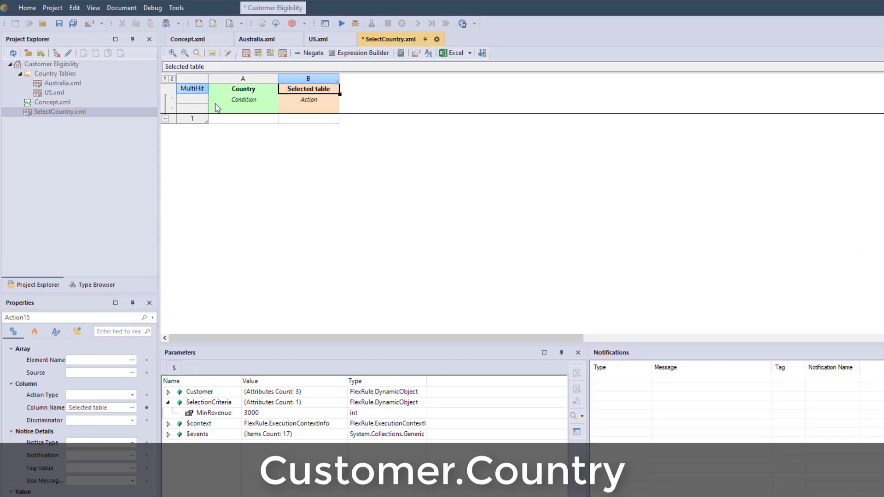
pyautogui.click(217, 108)
pyautogui.click(97, 394)
pyautogui.write('Customer.Country')
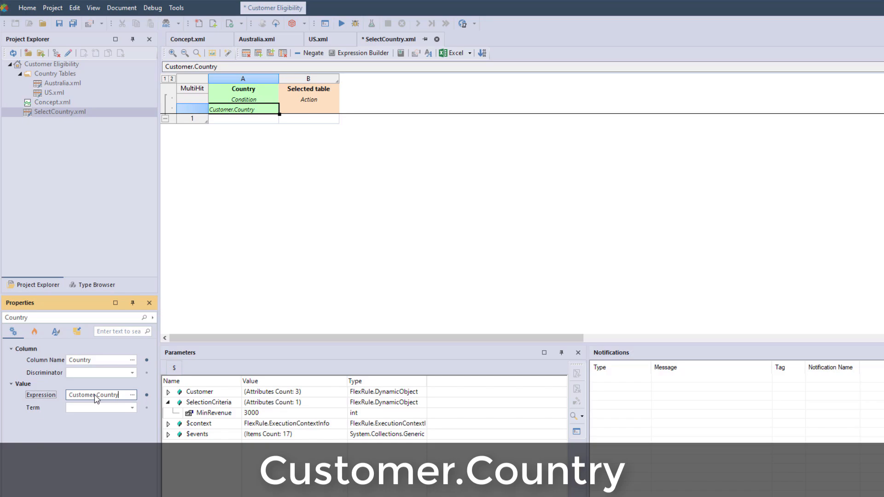
pyautogui.click(286, 110)
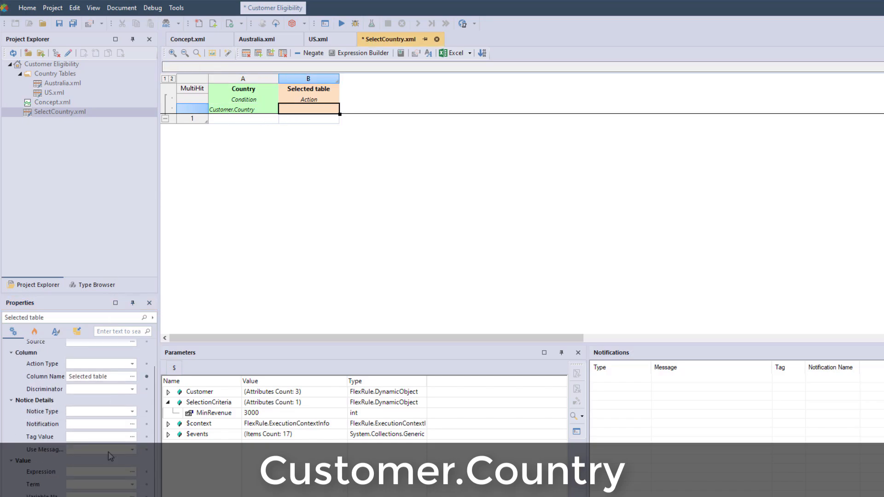
pyautogui.click(107, 472)
pyautogui.write('countryTable')
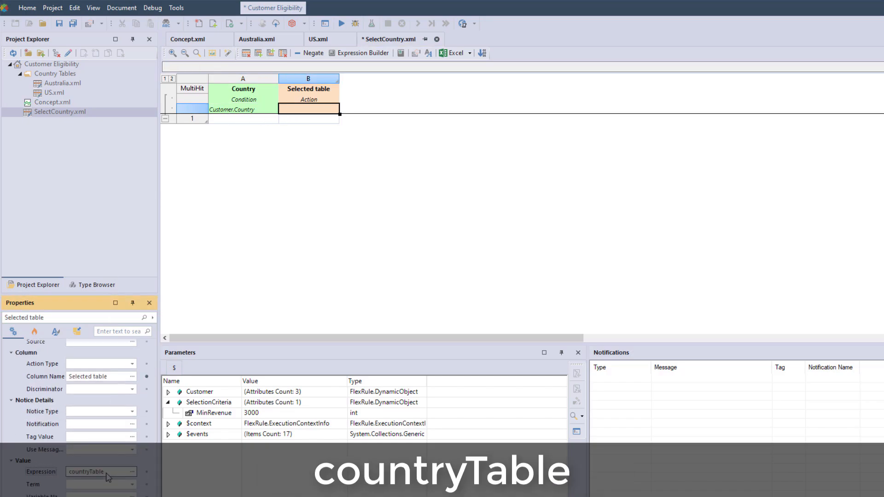
# Step: Fill the first rule with country Australia and selected table Australia.xml
pyautogui.click(235, 120)
pyautogui.write('Australia')
pyautogui.press('Tab')
pyautogui.write('Australia.xml')
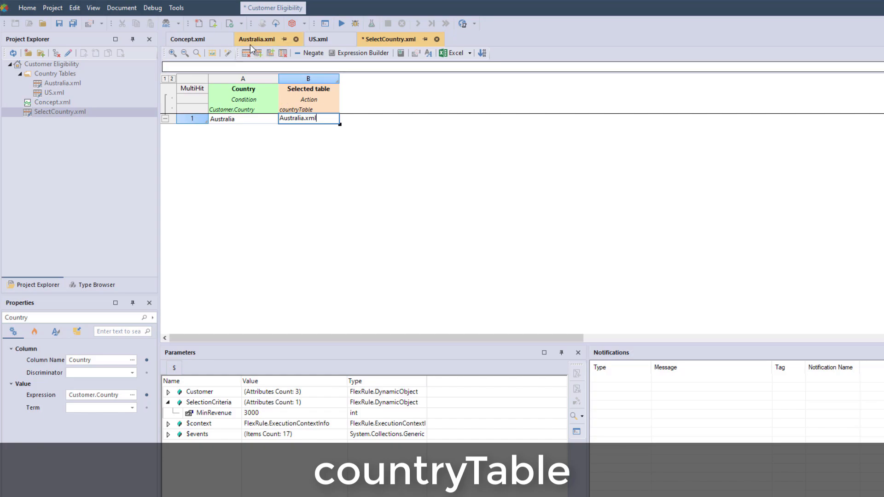
# Step: Add a second rule with country US and selected table US.xml, and save the table
pyautogui.click(258, 53)
pyautogui.click(235, 130)
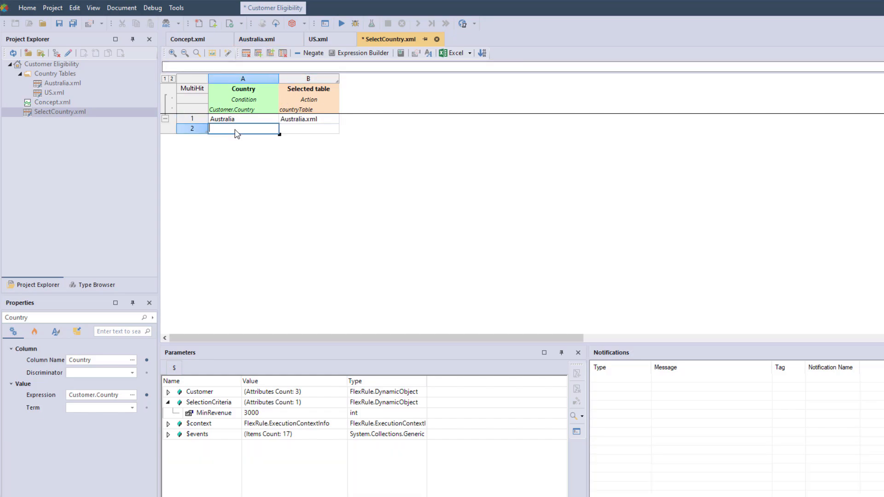
pyautogui.write('US')
pyautogui.press('Tab')
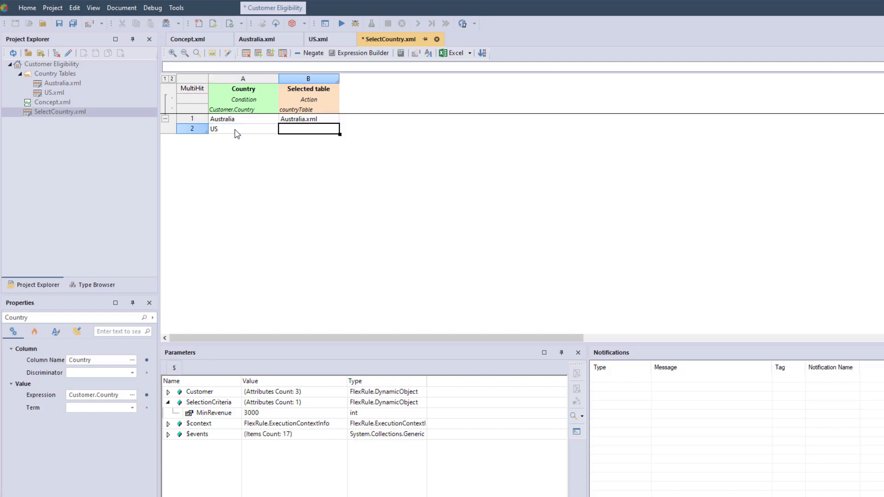
pyautogui.write('US.xml')
pyautogui.hotkey('shift', 'Tab')
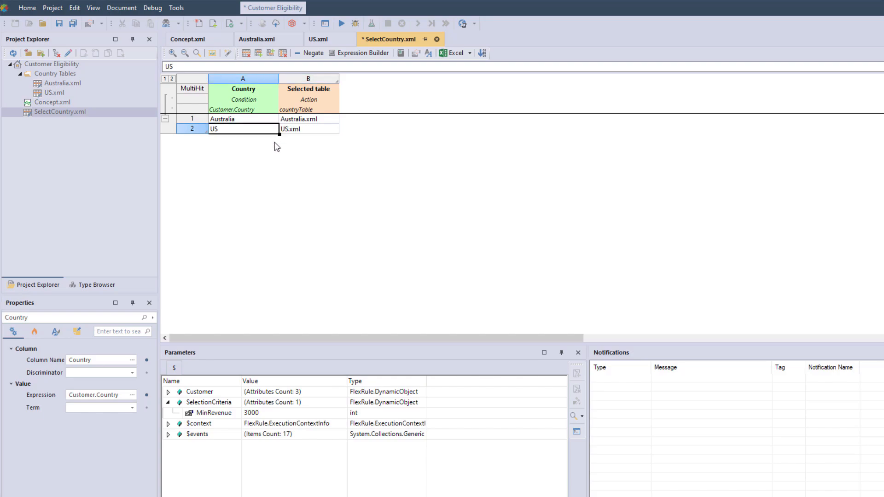
pyautogui.hotkey('ctrl', 's')
# Step: Create a Decision Graph document in the project root and rename it Customer Eligibility.xml
pyautogui.click(69, 64)
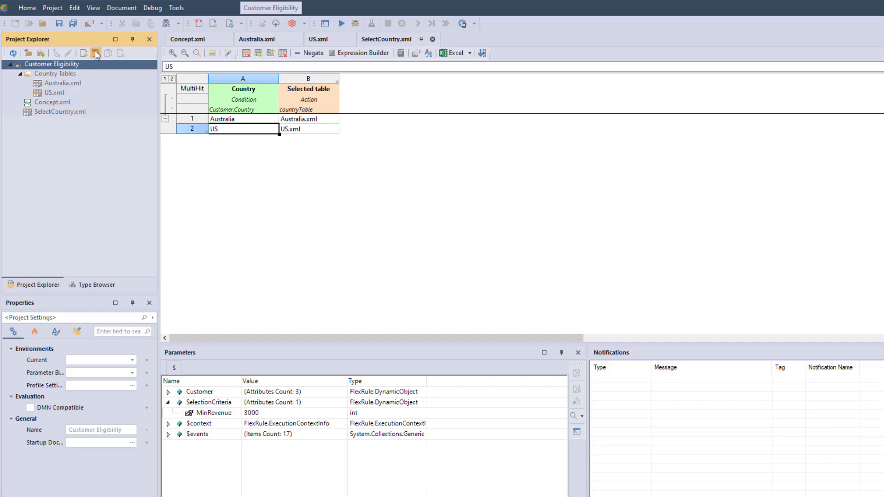
pyautogui.click(95, 53)
pyautogui.click(382, 215)
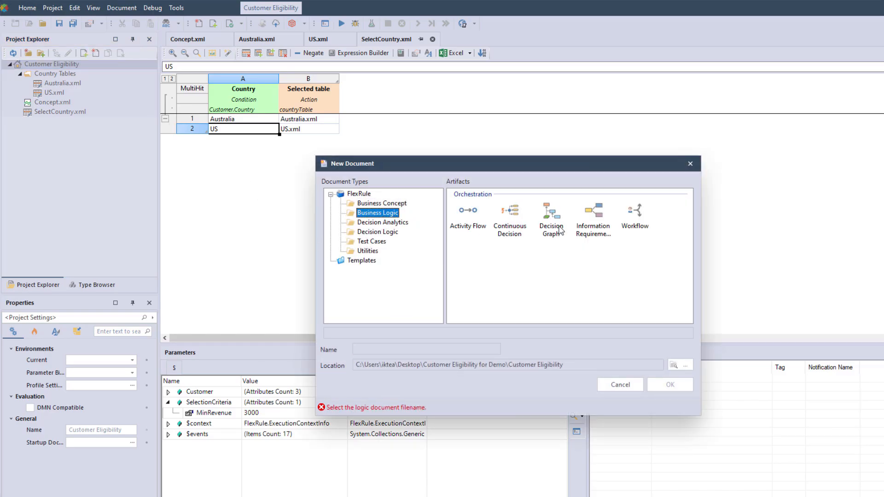
pyautogui.click(559, 229)
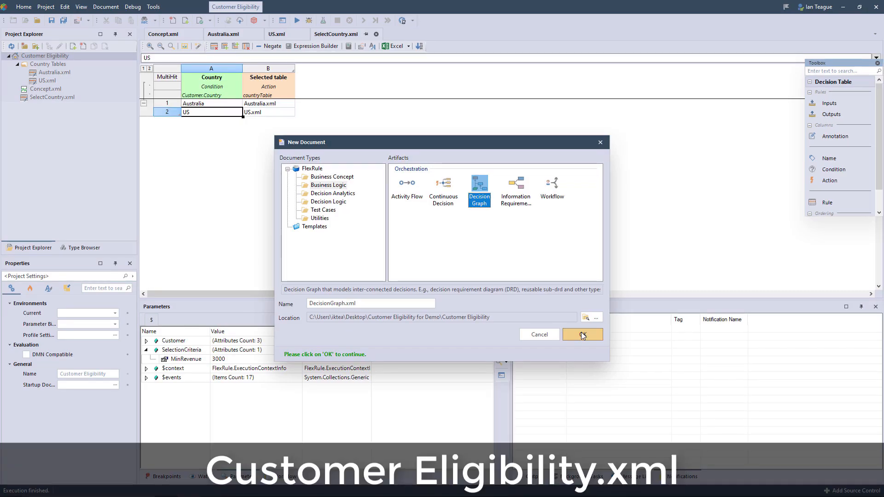
pyautogui.click(670, 385)
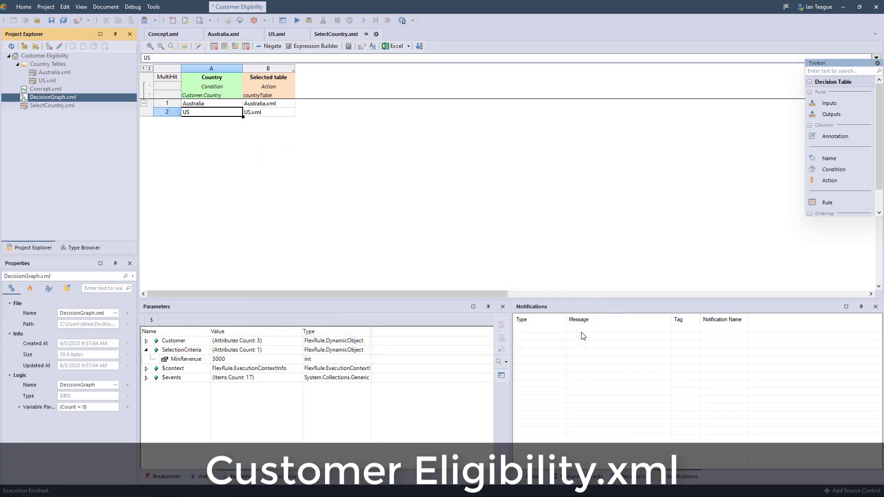
pyautogui.rightClick(73, 99)
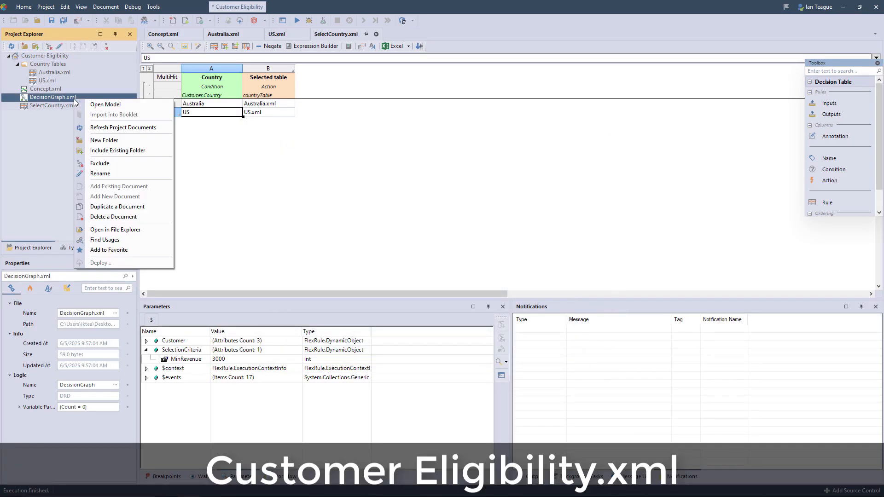
pyautogui.click(92, 172)
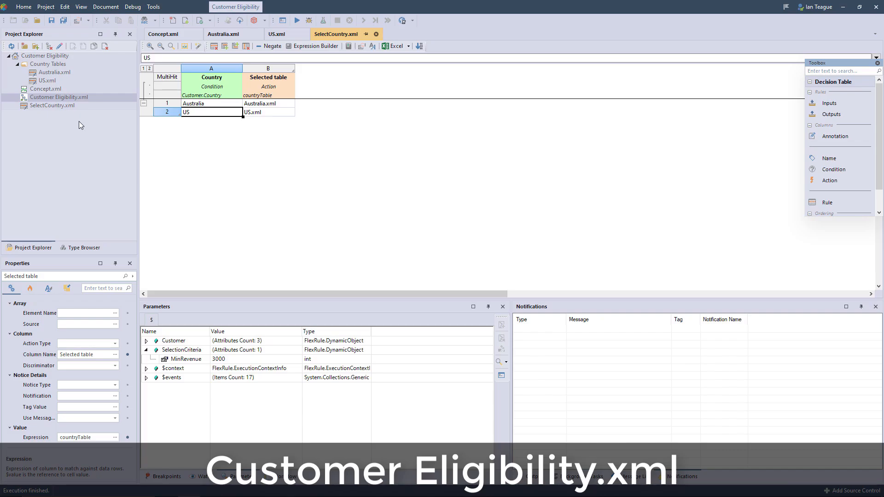
# Step: Open Customer Eligibility.xml and place an Input Data node named Input on the canvas
pyautogui.doubleClick(66, 98)
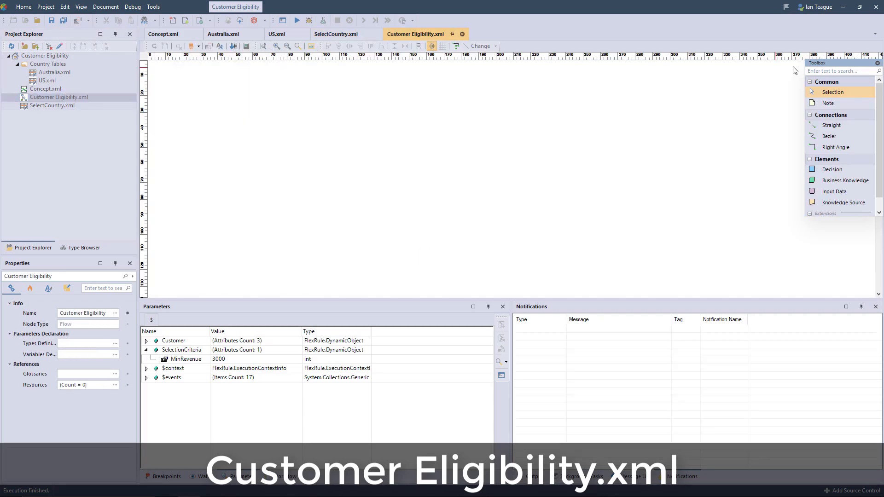
pyautogui.moveTo(849, 194); pyautogui.dragTo(225, 192)
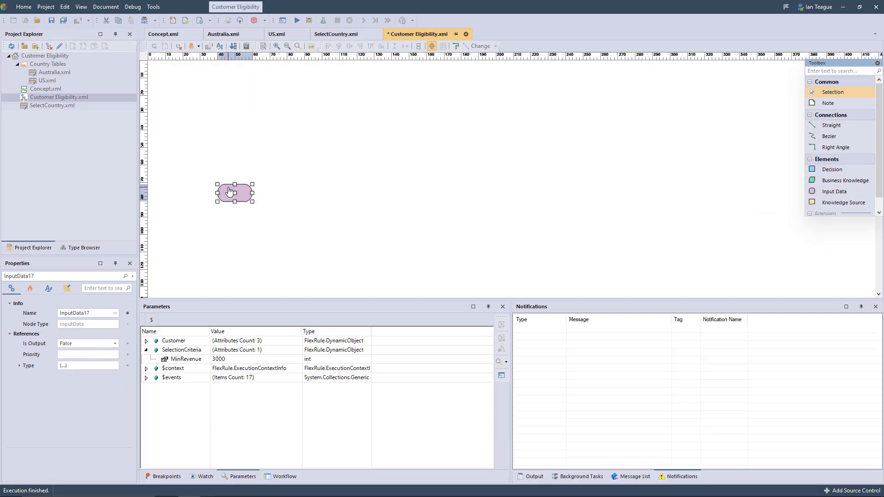
pyautogui.click(86, 315)
pyautogui.write('Input')
pyautogui.click(231, 195)
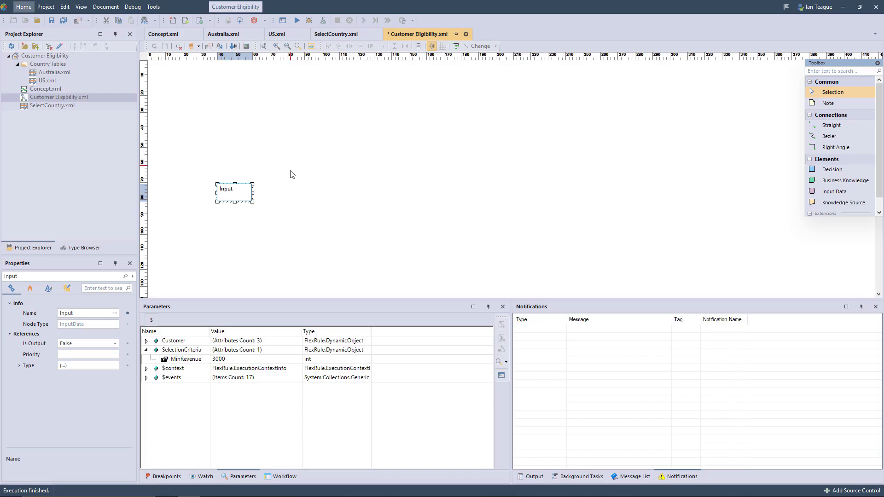
pyautogui.click(243, 239)
pyautogui.click(234, 198)
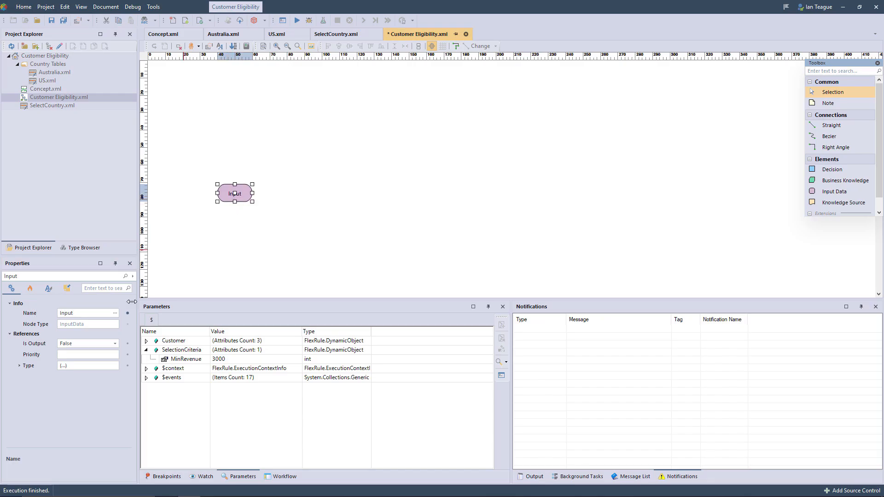
# Step: Set the Input node's type assembly to Concept.xml and its type to Customer
pyautogui.click(20, 367)
pyautogui.click(20, 367)
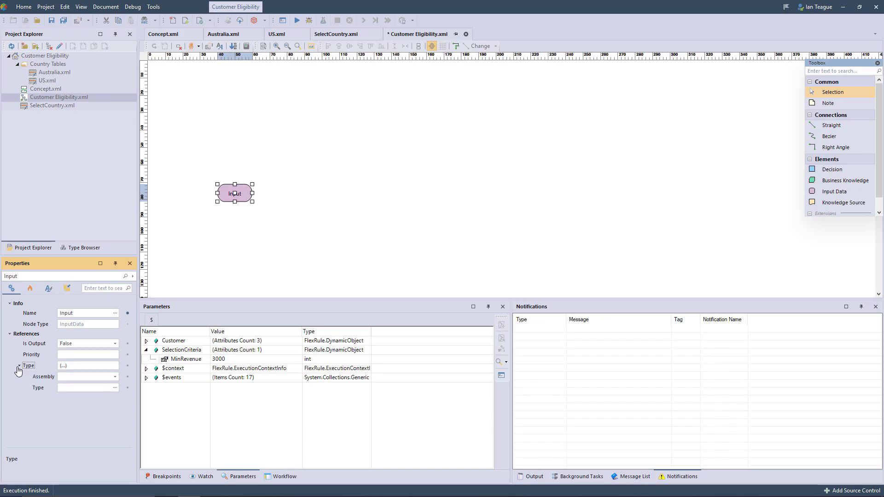
pyautogui.click(96, 389)
pyautogui.click(114, 376)
pyautogui.click(102, 387)
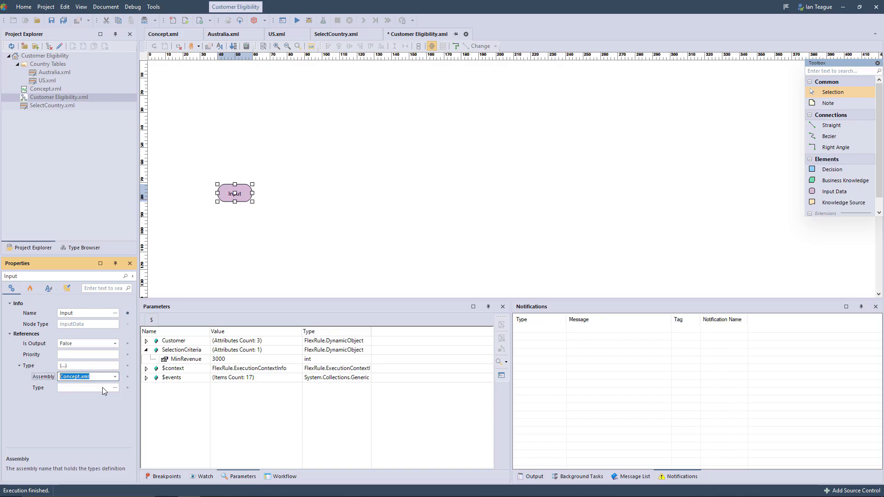
pyautogui.click(115, 387)
pyautogui.click(339, 202)
pyautogui.click(351, 211)
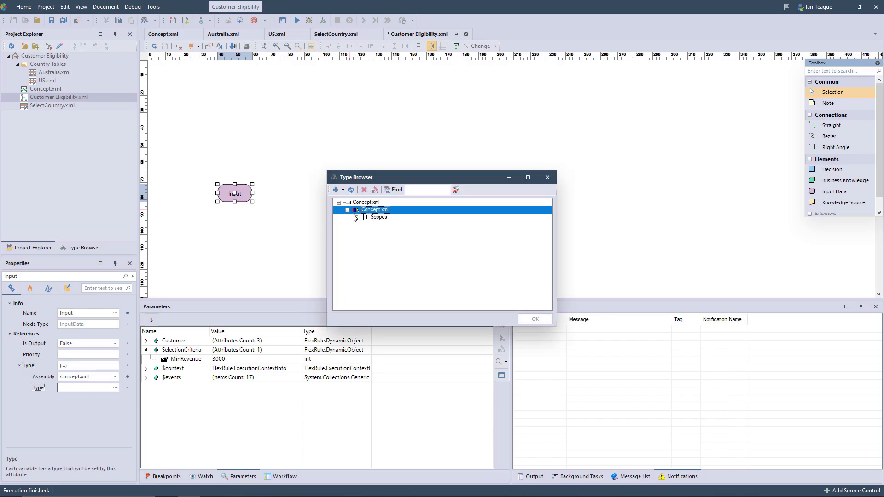
pyautogui.click(359, 218)
pyautogui.click(373, 225)
pyautogui.click(534, 318)
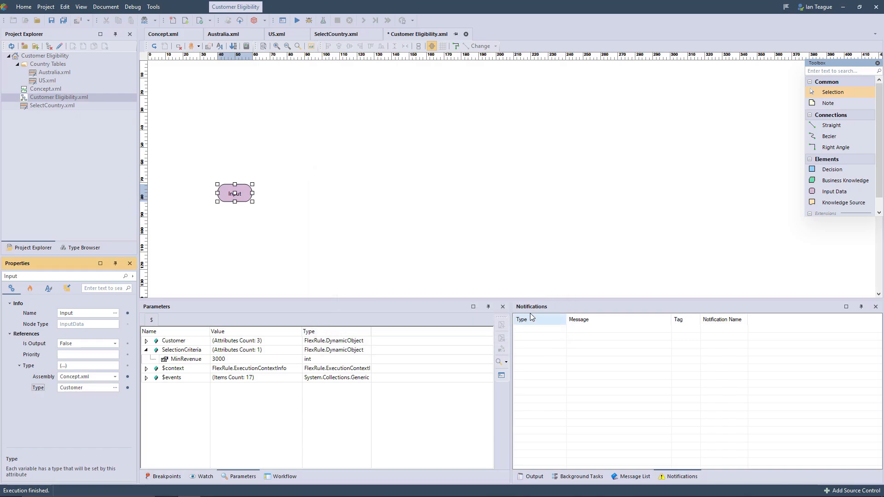
# Step: Place a Decision node above and beside the Input node and label it Select Country Table
pyautogui.moveTo(834, 176); pyautogui.dragTo(308, 132)
pyautogui.write('Sele')
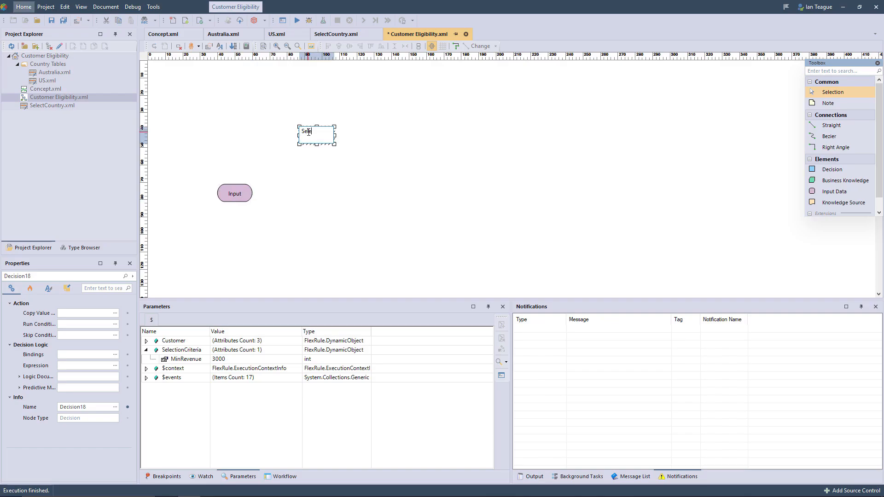
pyautogui.write('ct Country Table')
pyautogui.click(306, 192)
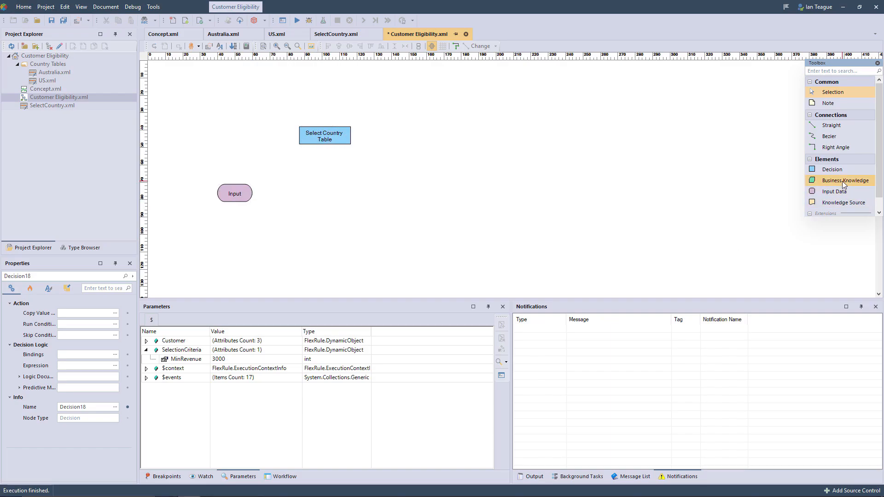
# Step: Place a Business Knowledge node below the decision and link it to the SelectCountry.xml logic document with document type Table
pyautogui.moveTo(841, 180); pyautogui.dragTo(345, 201)
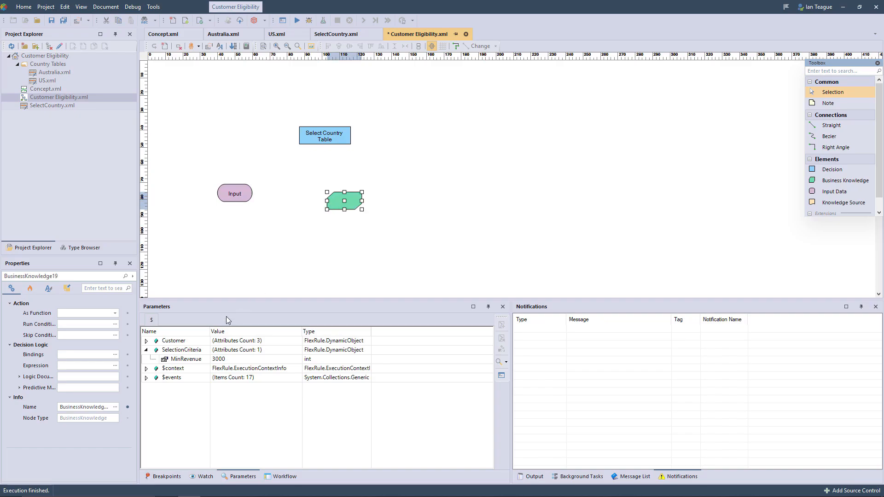
pyautogui.click(19, 377)
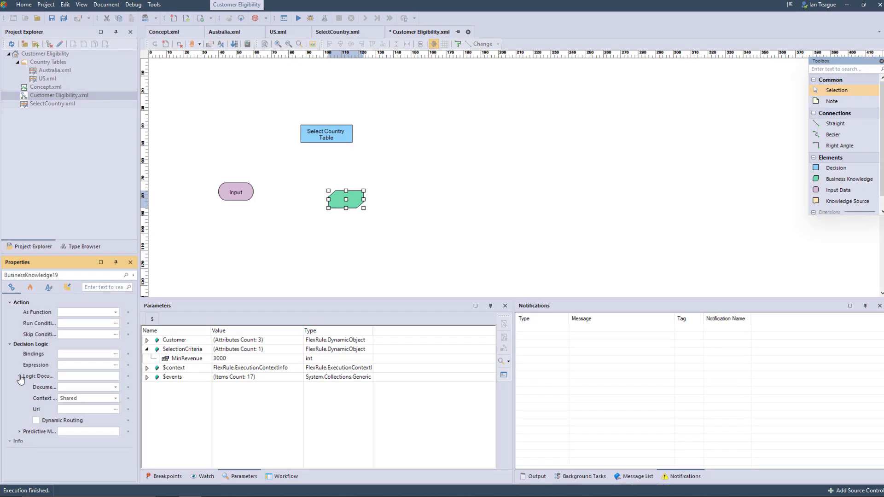
pyautogui.click(101, 333)
pyautogui.click(142, 364)
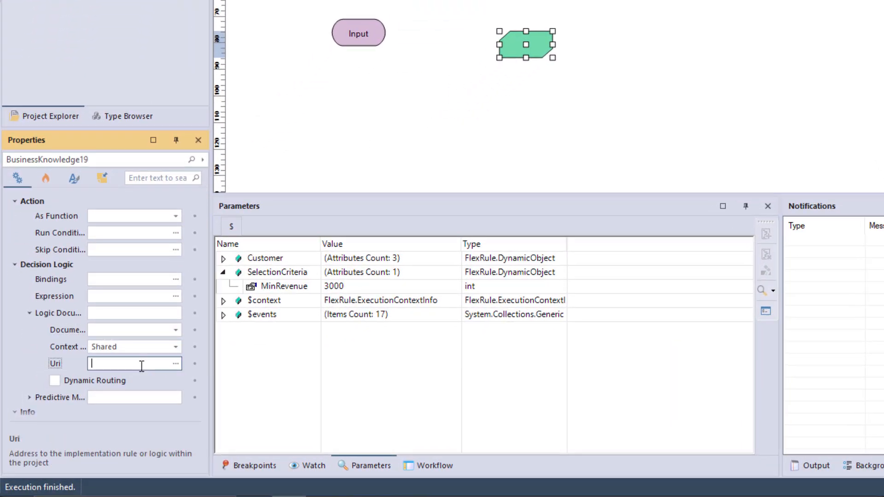
pyautogui.write('SelectCountry.xml')
pyautogui.click(333, 112)
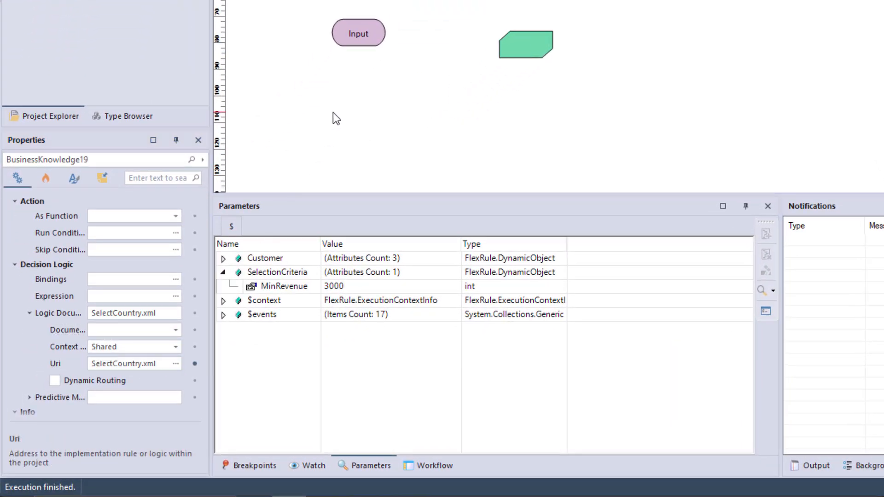
pyautogui.click(178, 328)
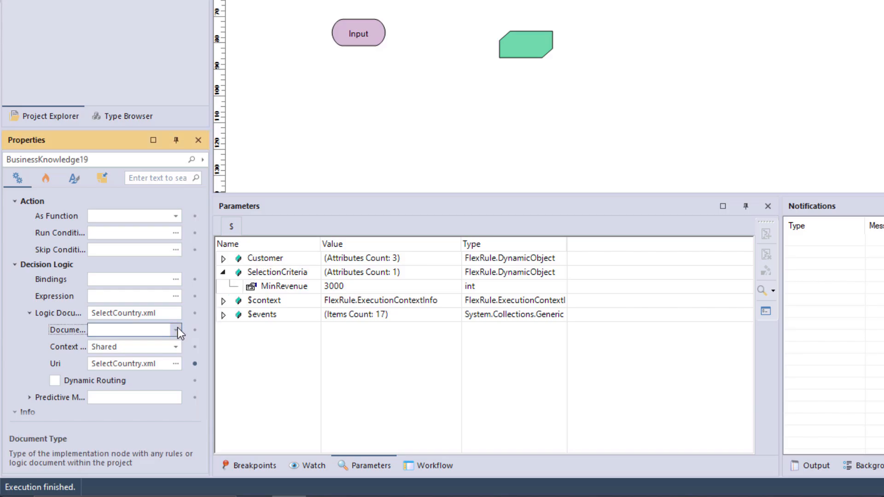
pyautogui.click(177, 328)
pyautogui.click(125, 363)
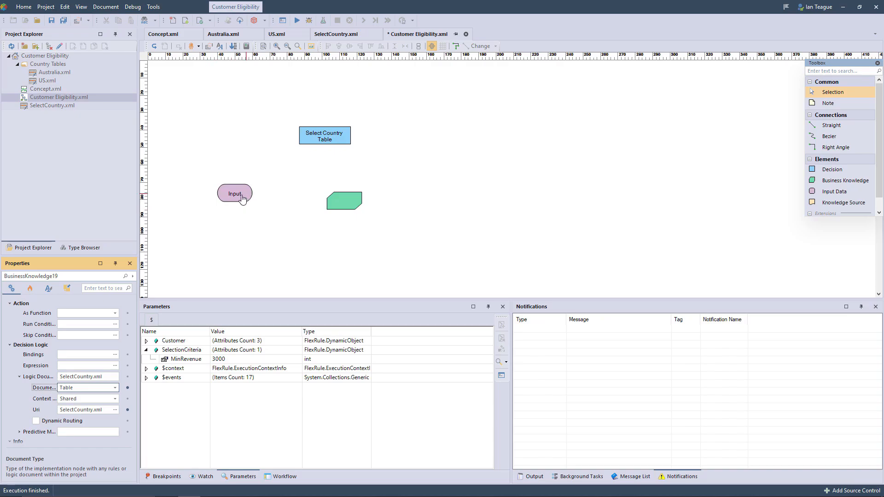
# Step: Align the Input node horizontally with the Select Country Table decision and connect Input to that decision
pyautogui.moveTo(240, 197); pyautogui.dragTo(237, 130)
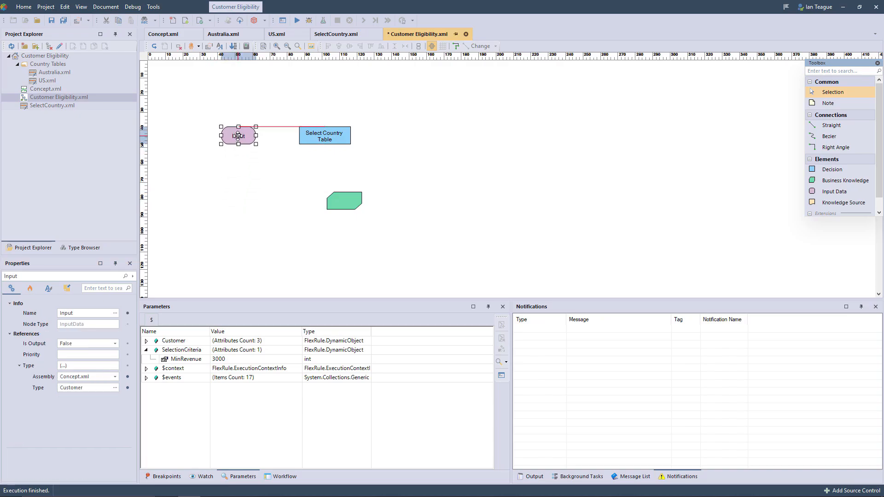
pyautogui.click(278, 135)
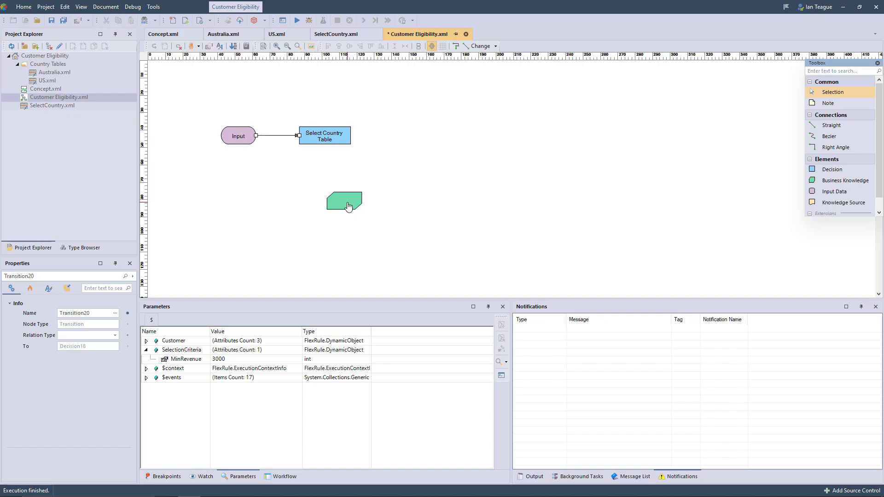
# Step: Connect the Business Knowledge node to the Select Country Table decision and define a Local variable named countryTable for the graph
pyautogui.moveTo(343, 203); pyautogui.dragTo(324, 141)
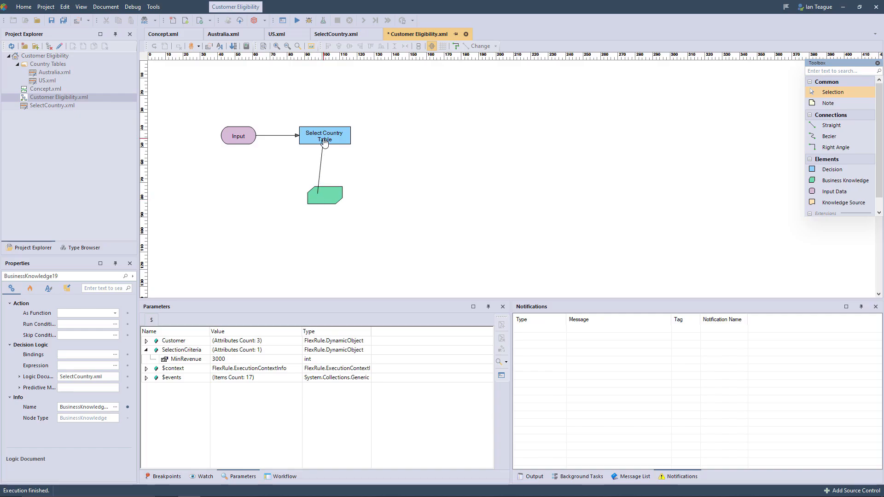
pyautogui.click(221, 47)
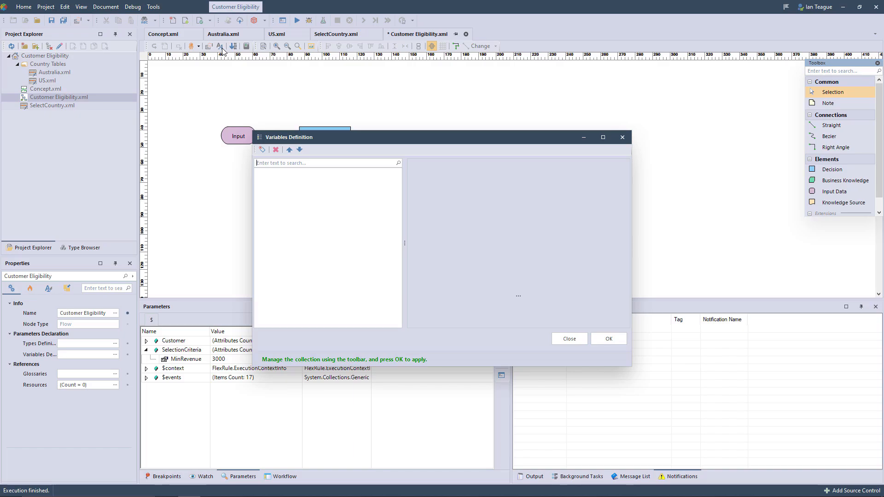
pyautogui.click(262, 150)
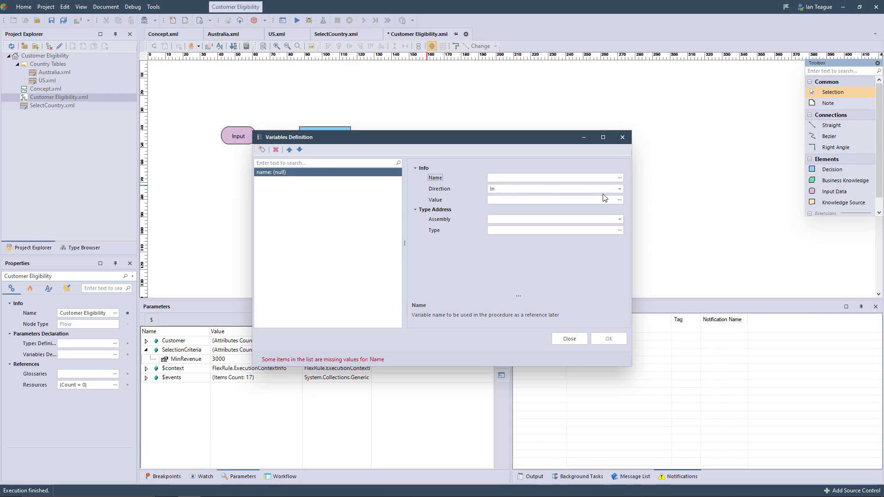
pyautogui.click(619, 190)
pyautogui.click(539, 217)
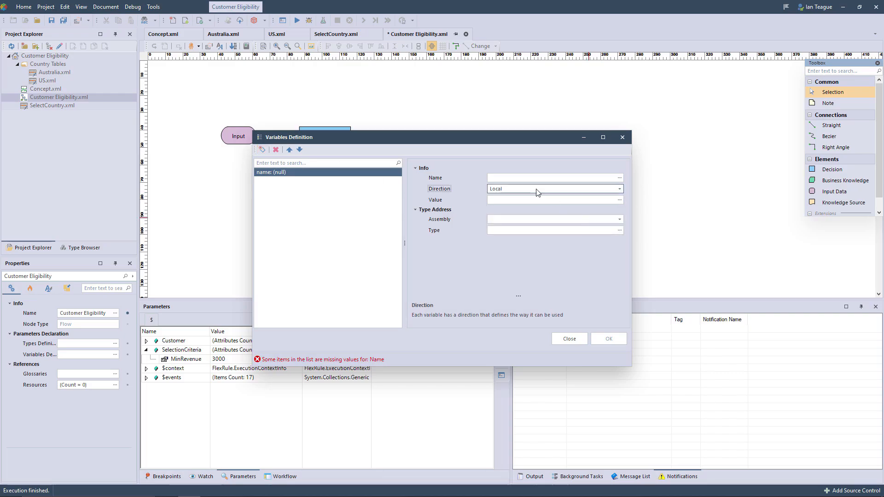
pyautogui.click(511, 178)
pyautogui.write('countryTable')
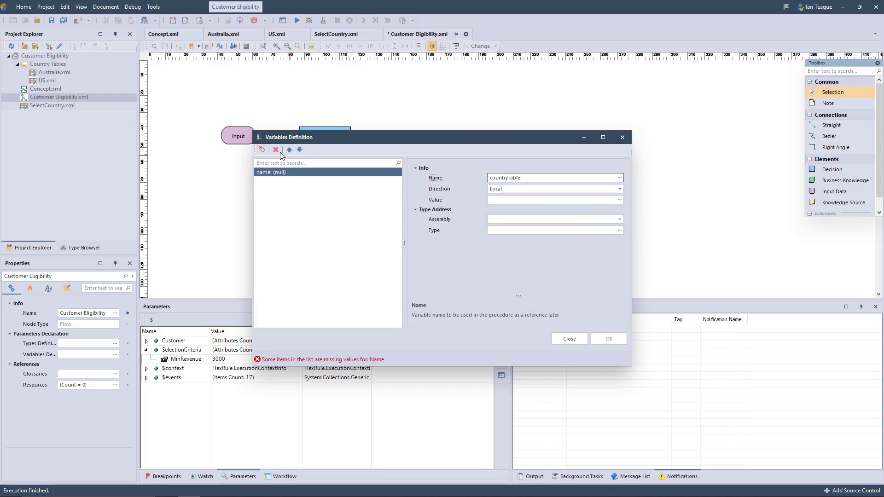
# Step: Add a second variable named SelectrionCriteria with the direction InOut
pyautogui.click(262, 150)
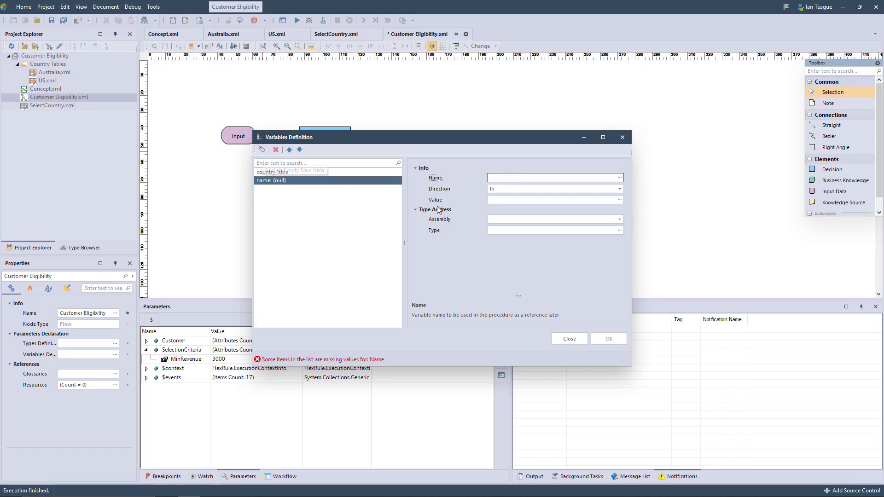
pyautogui.click(618, 188)
pyautogui.click(547, 227)
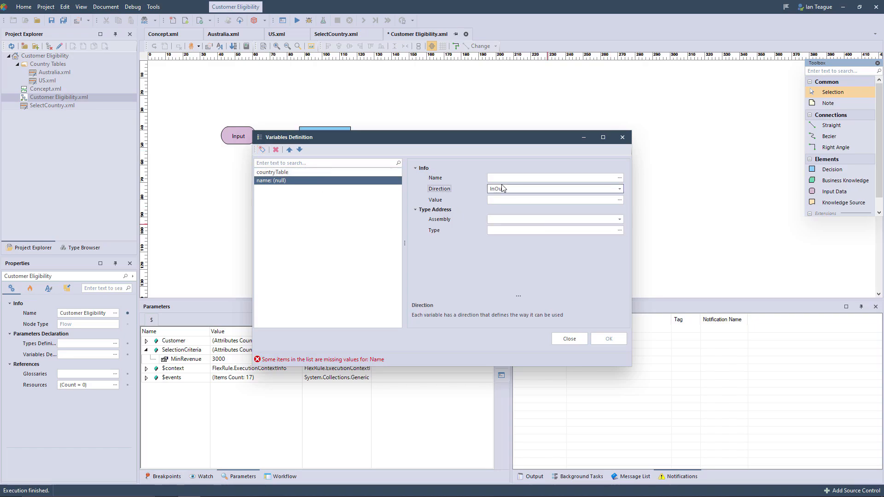
pyautogui.click(501, 179)
pyautogui.write('SelectrionCriteria')
pyautogui.press('Return')
# Step: Set the InOut variable's assembly to Concept.xml and its type to SelectionCriteria, and apply the variable definitions
pyautogui.click(620, 219)
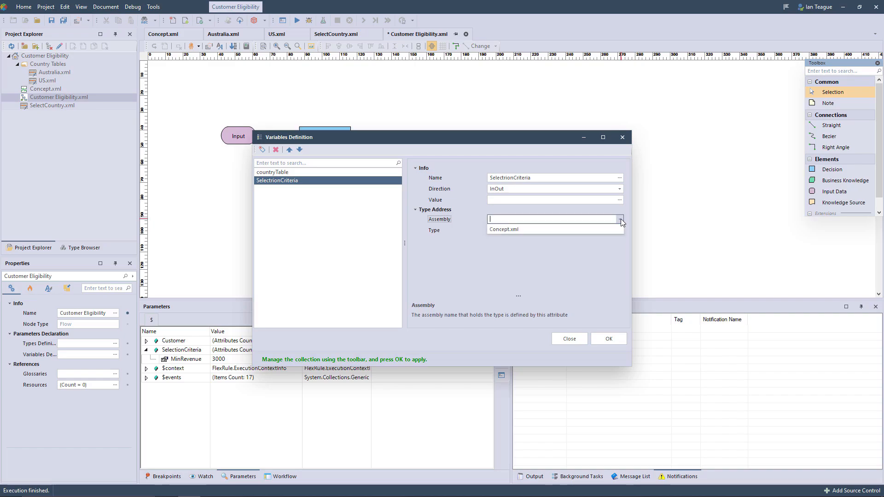
pyautogui.click(619, 228)
pyautogui.click(620, 230)
pyautogui.click(341, 202)
pyautogui.click(348, 210)
pyautogui.click(356, 217)
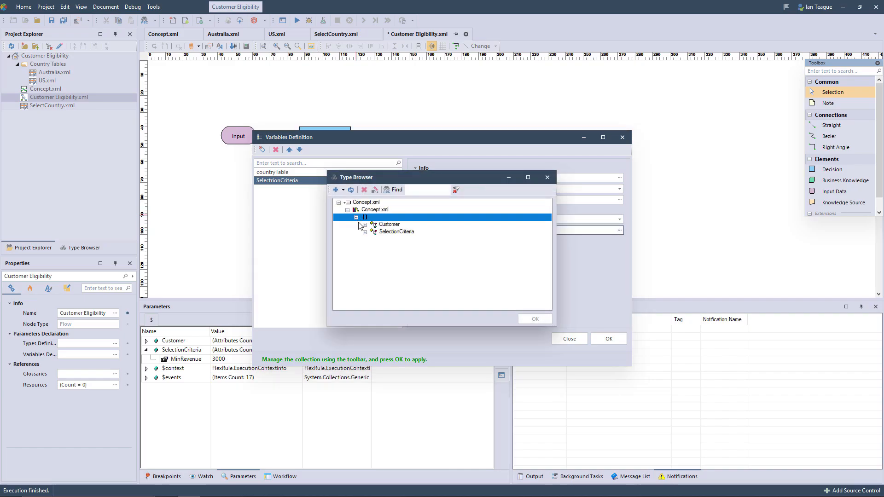
pyautogui.click(373, 232)
pyautogui.click(523, 316)
pyautogui.click(599, 339)
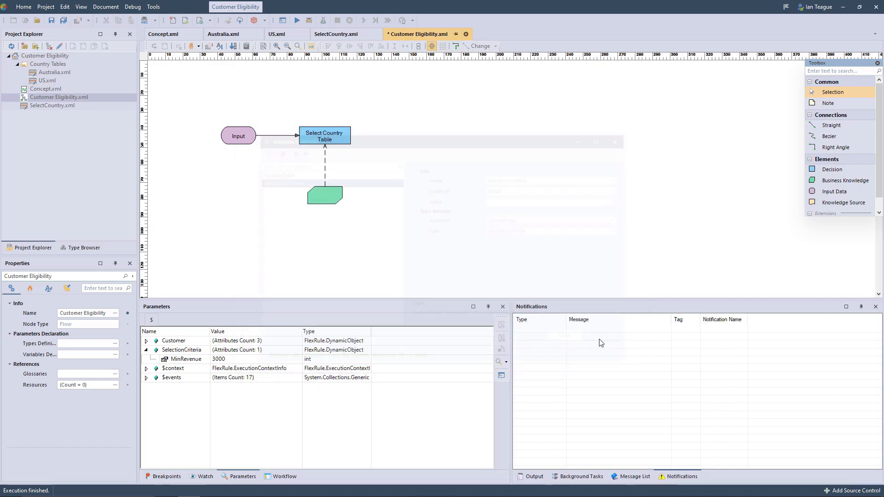
# Step: Enable Dynamic Routing for the Select Country Table decision's logic document and set its Uri to 'Country Tables\\{countryTable}'
pyautogui.click(313, 143)
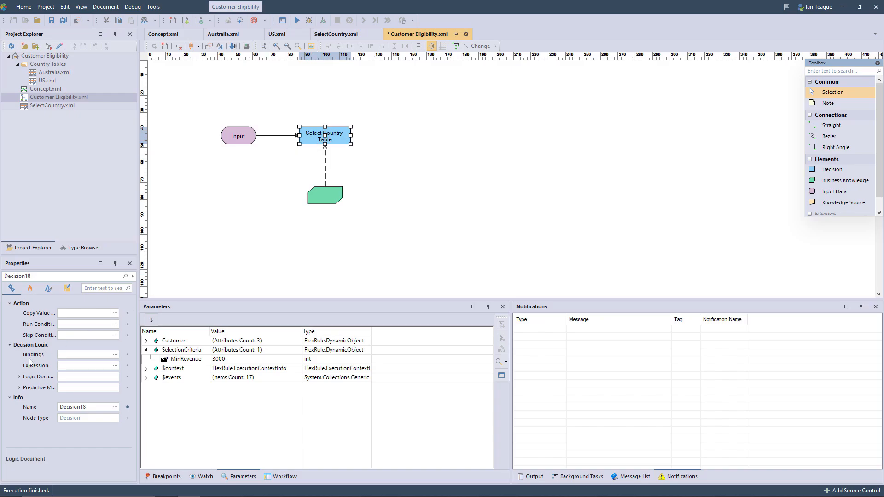
pyautogui.click(19, 377)
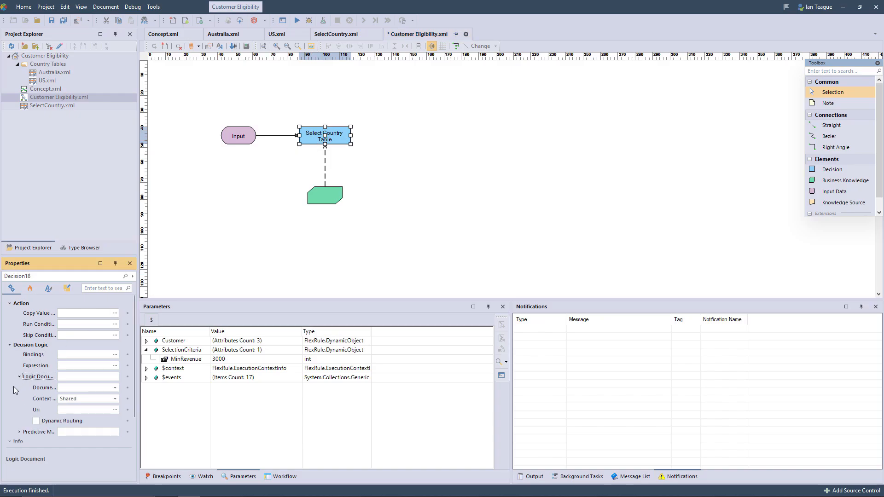
pyautogui.click(37, 424)
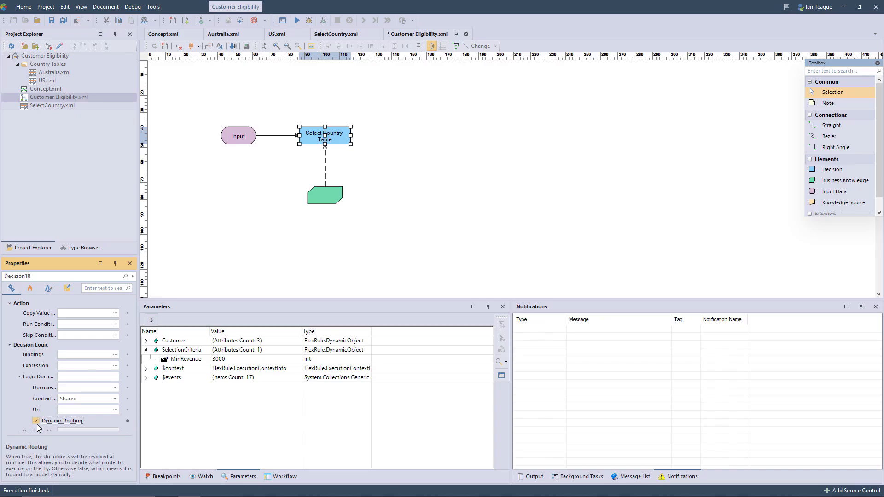
pyautogui.click(116, 411)
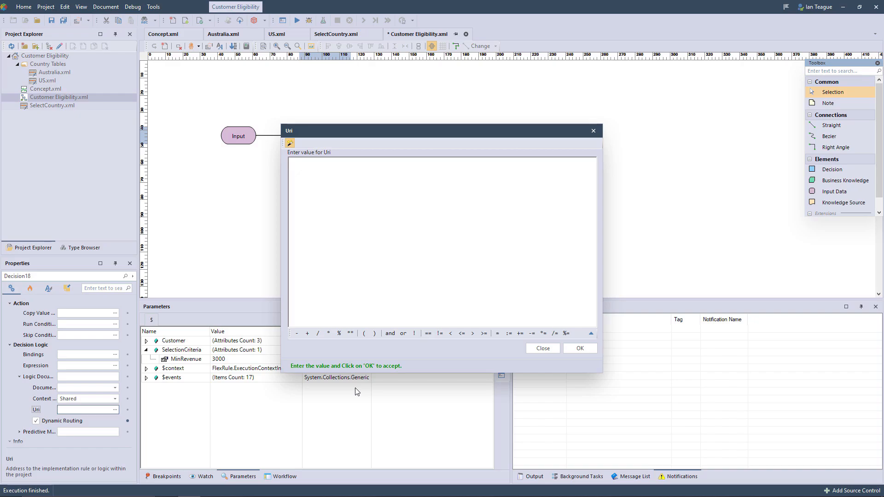
pyautogui.write("'Country Tables\\\\{countryTable}'")
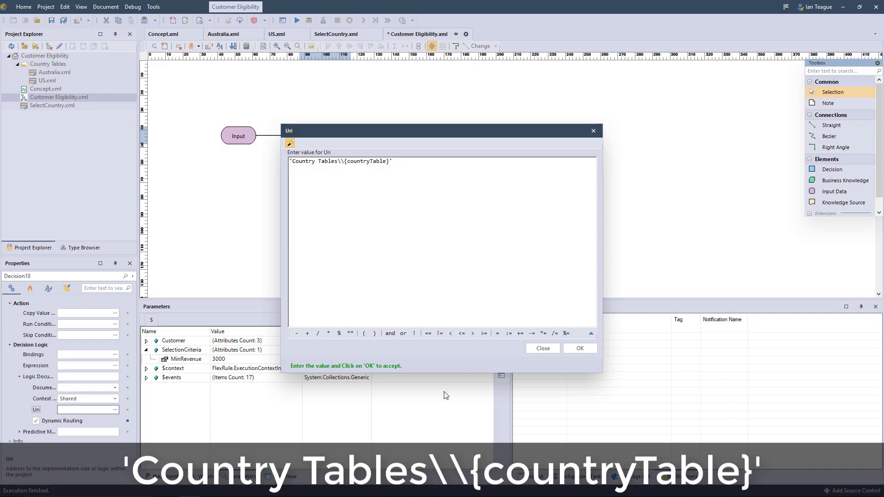
pyautogui.click(577, 348)
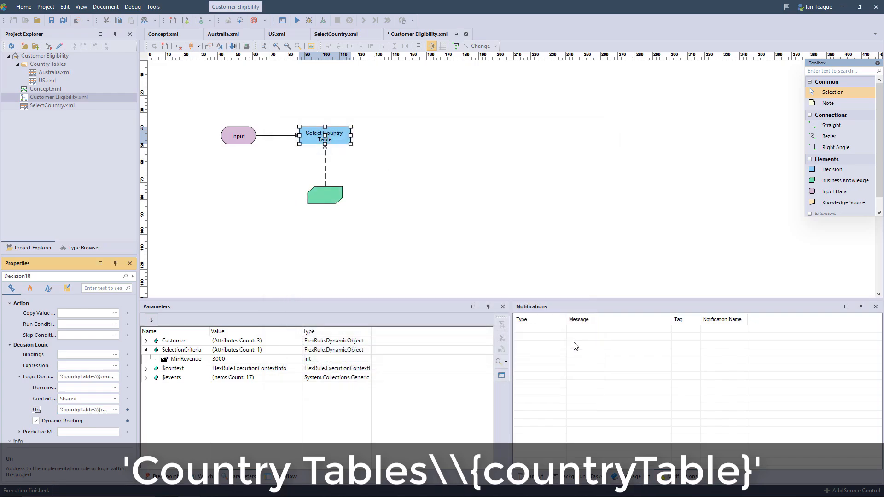
# Step: Label the Business Knowledge node Select Country
pyautogui.doubleClick(333, 198)
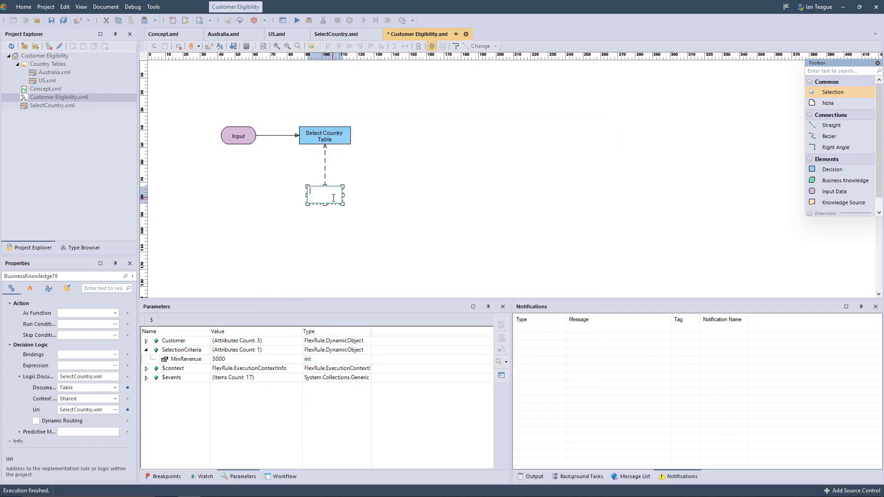
pyautogui.write('Select Country')
pyautogui.click(462, 195)
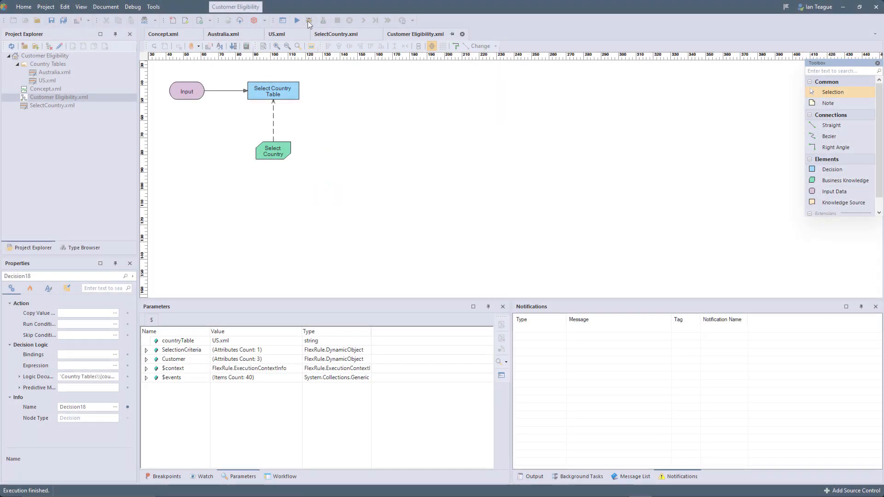
# Step: Start debugging the decision graph with the Customer's Country set to US and State set to NY
pyautogui.click(309, 20)
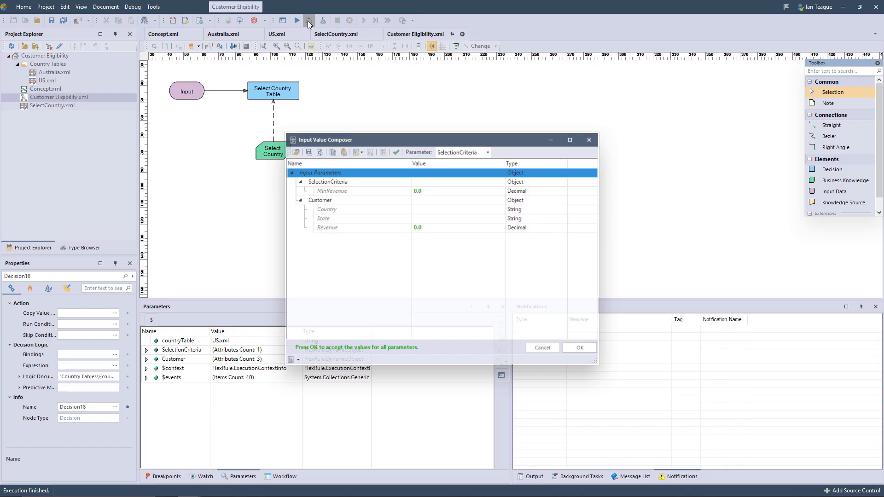
pyautogui.click(422, 211)
pyautogui.write('US')
pyautogui.click(428, 218)
pyautogui.write('NY')
pyautogui.click(489, 275)
pyautogui.click(583, 347)
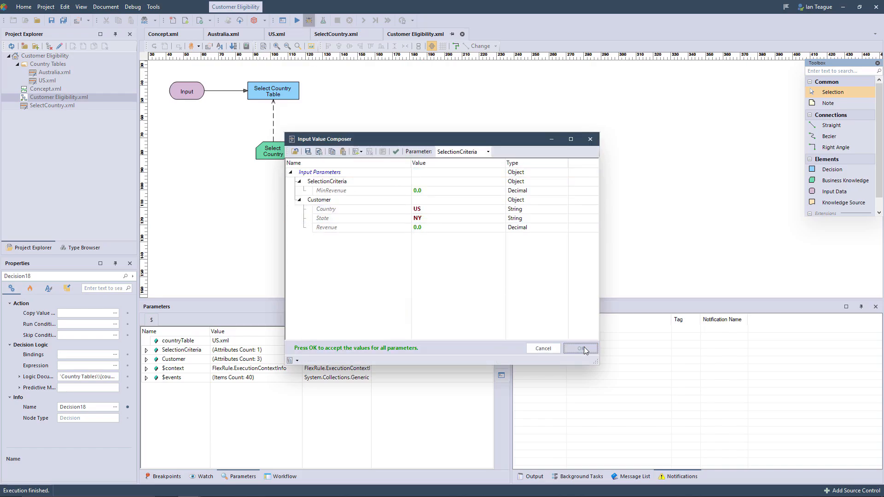
# Step: Step through the debug run to its end, opening the linked SelectCountry.xml and US.xml models along the way
pyautogui.click(364, 21)
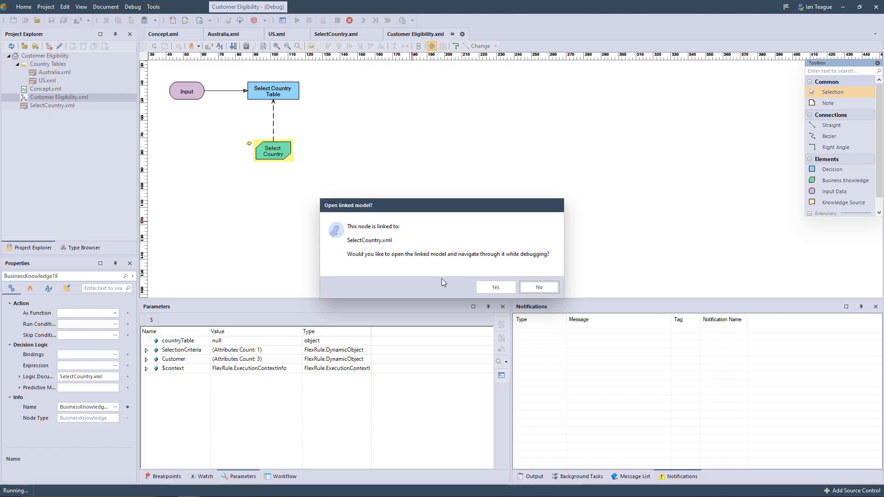
pyautogui.click(495, 287)
pyautogui.click(362, 21)
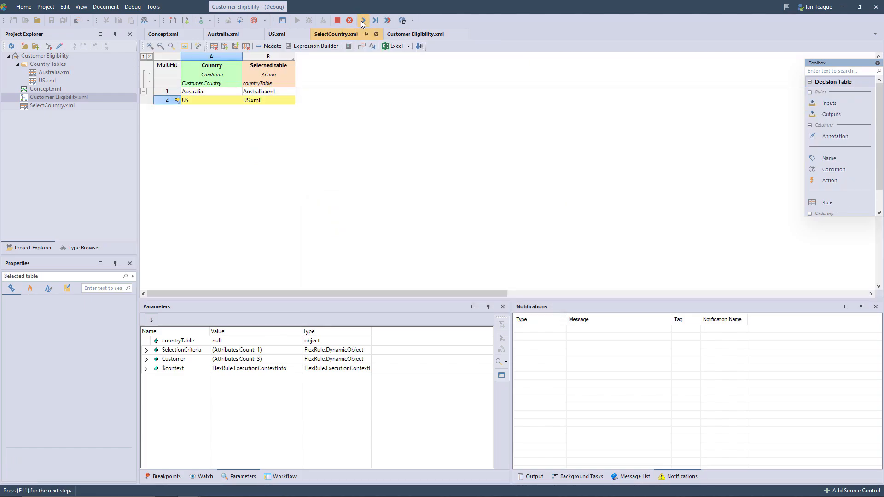
pyautogui.click(361, 21)
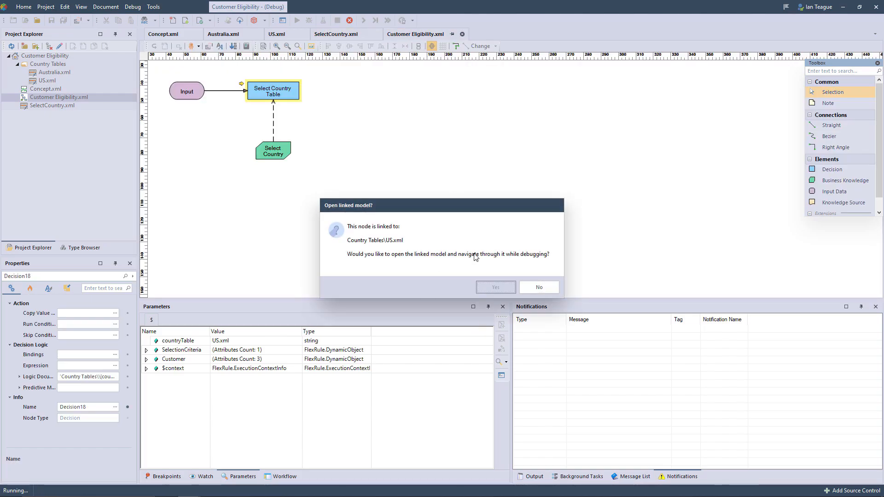
pyautogui.click(496, 287)
pyautogui.click(364, 21)
pyautogui.click(364, 21)
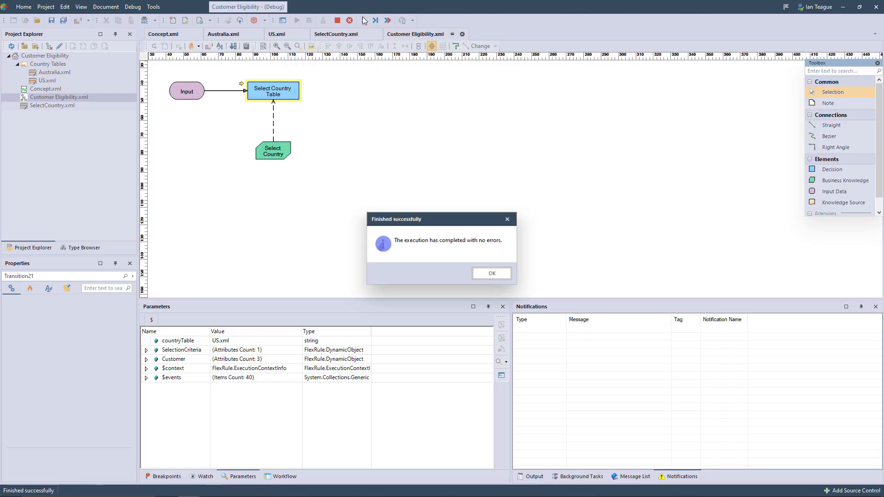
pyautogui.click(492, 273)
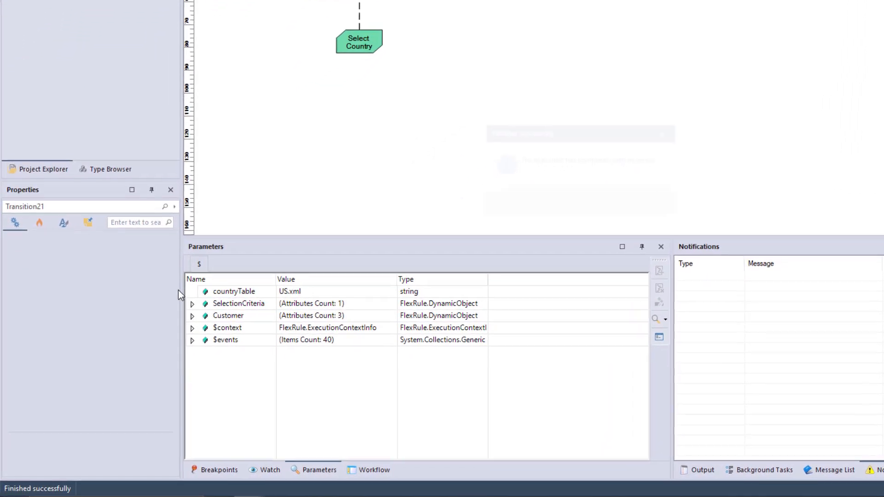
# Step: Expand the SelectionCriteria and Customer parameters and check the State and MinRevenue values from the run
pyautogui.click(213, 283)
pyautogui.click(214, 309)
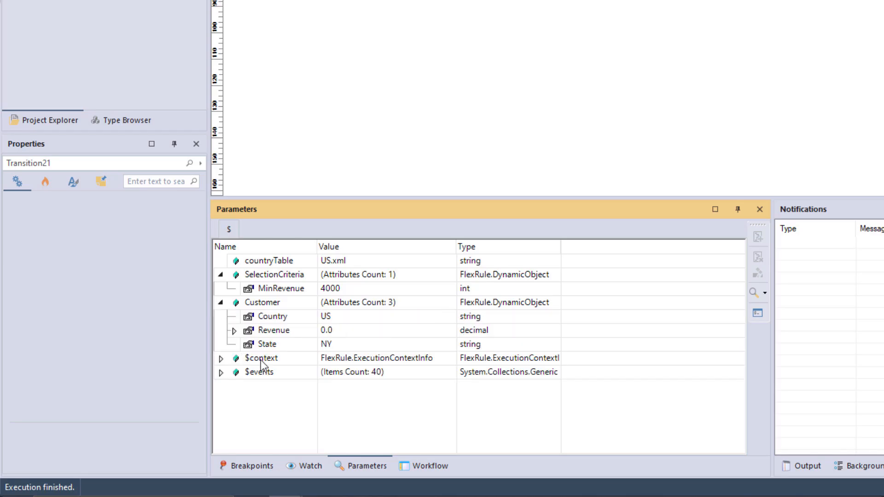
pyautogui.click(336, 343)
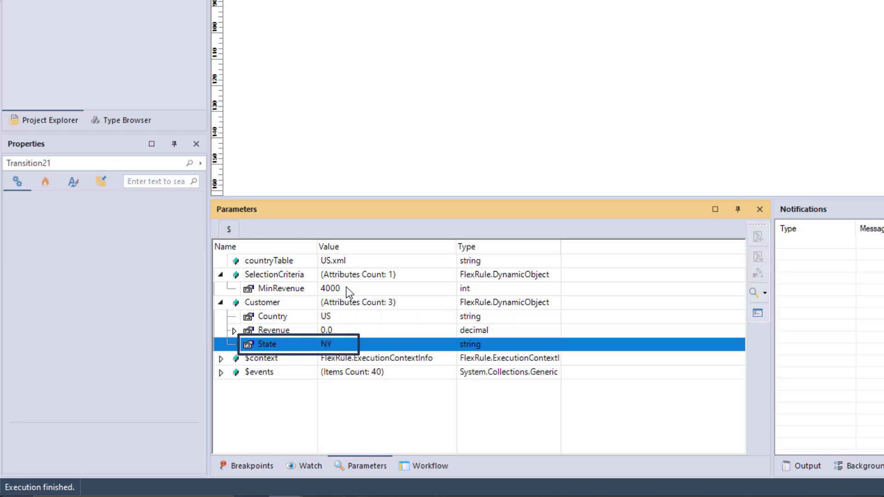
pyautogui.click(346, 288)
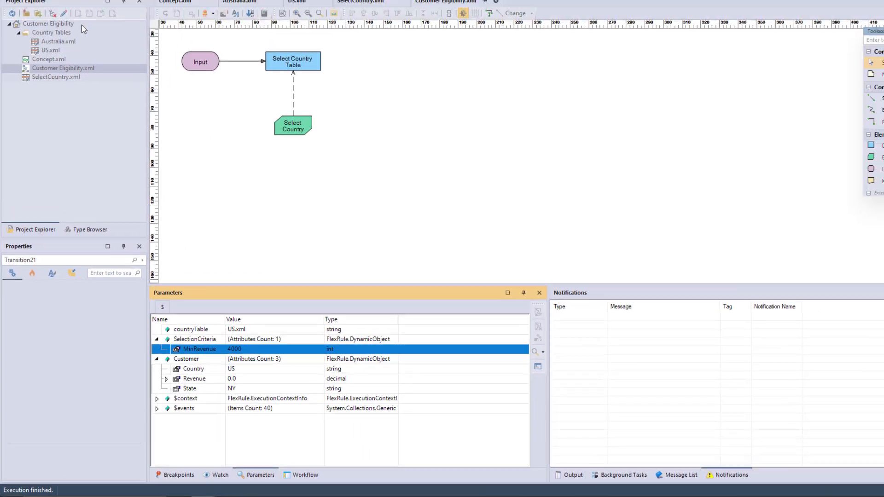
# Step: Create a Decision Table document named CheckEligibility.xml in the Customer Eligibility project and open it
pyautogui.click(65, 56)
pyautogui.click(79, 46)
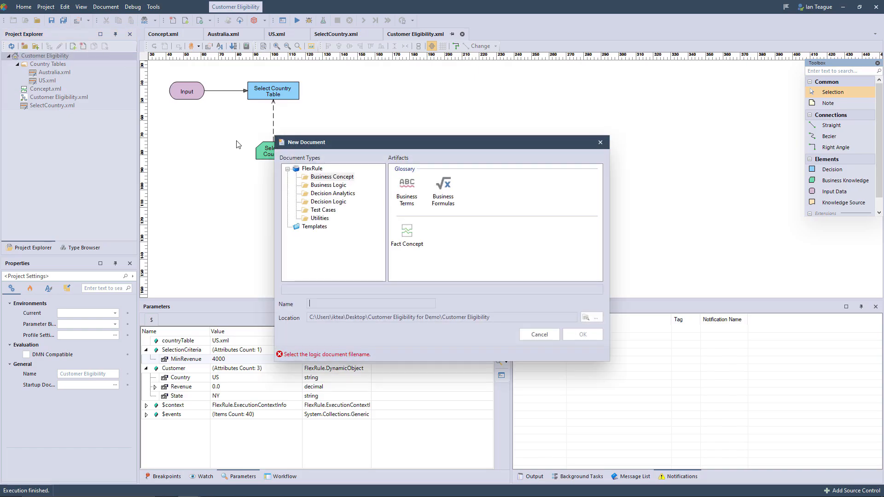
pyautogui.click(329, 203)
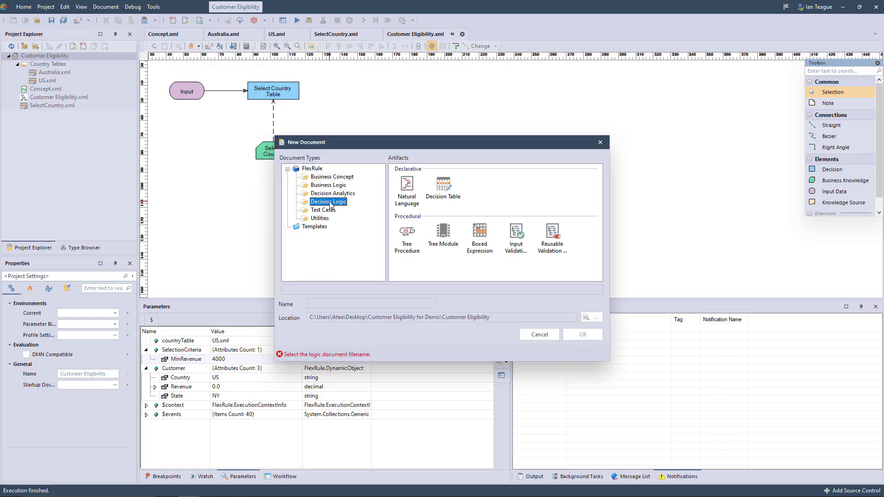
pyautogui.click(443, 186)
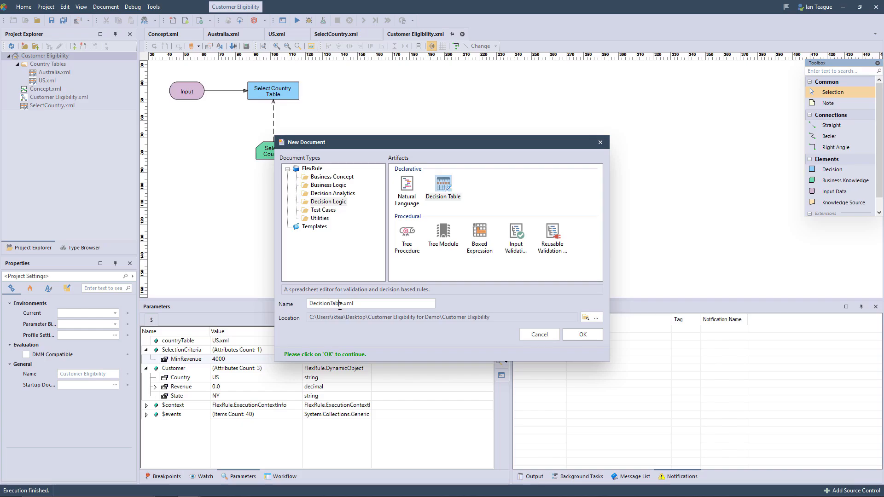
pyautogui.moveTo(344, 304); pyautogui.dragTo(274, 302)
pyautogui.write('CheckEligibility')
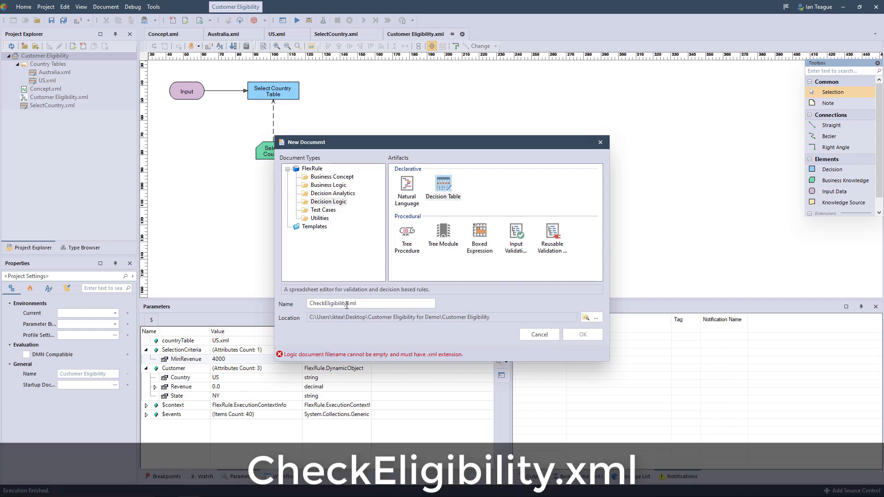
pyautogui.write('.')
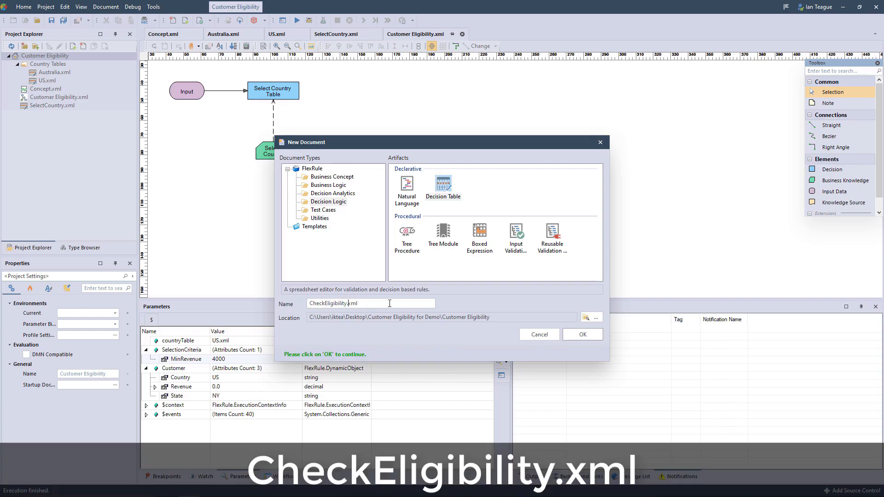
pyautogui.click(568, 333)
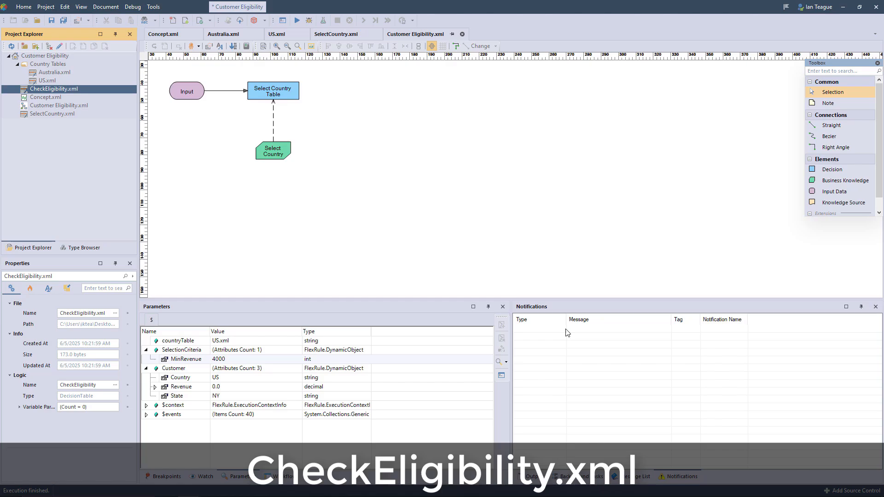
pyautogui.doubleClick(71, 88)
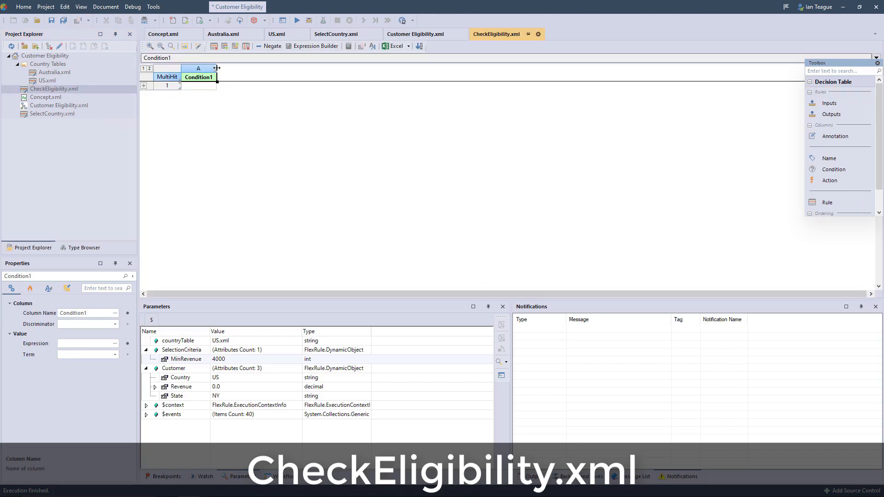
# Step: Widen the condition column of the CheckEligibility table and rename it "Check Minimum Revenue"
pyautogui.moveTo(216, 68); pyautogui.dragTo(273, 69)
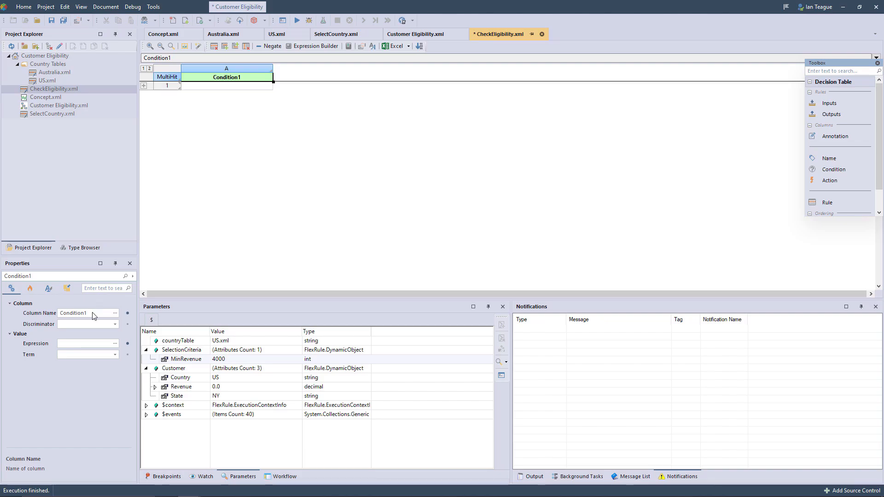
pyautogui.click(90, 314)
pyautogui.write('Check Minimum Revenue')
pyautogui.press('Return')
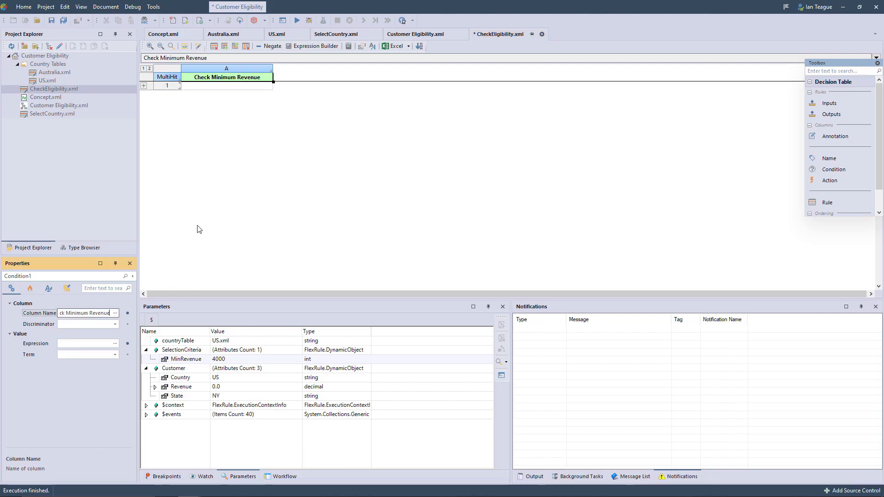
pyautogui.click(198, 224)
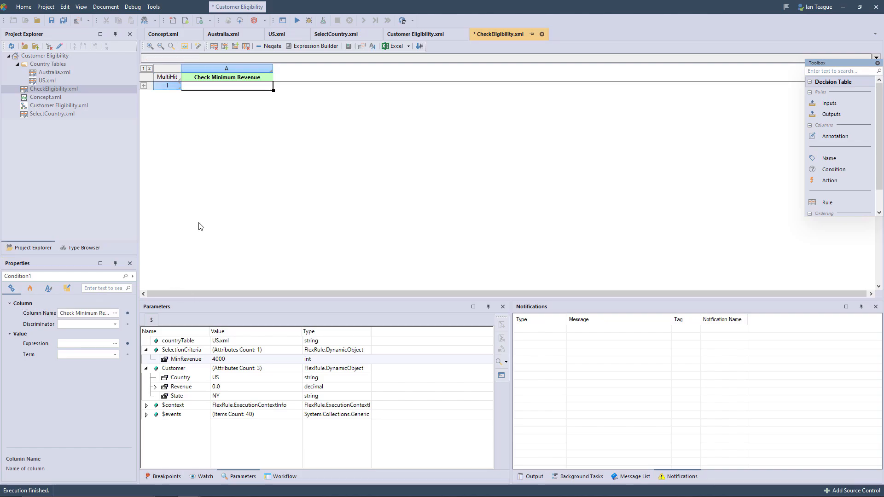
# Step: Add an Action column beside the Check Minimum Revenue condition and name it "Is customer eligible?"
pyautogui.middleClick(421, 209)
pyautogui.moveTo(458, 330); pyautogui.dragTo(363, 74)
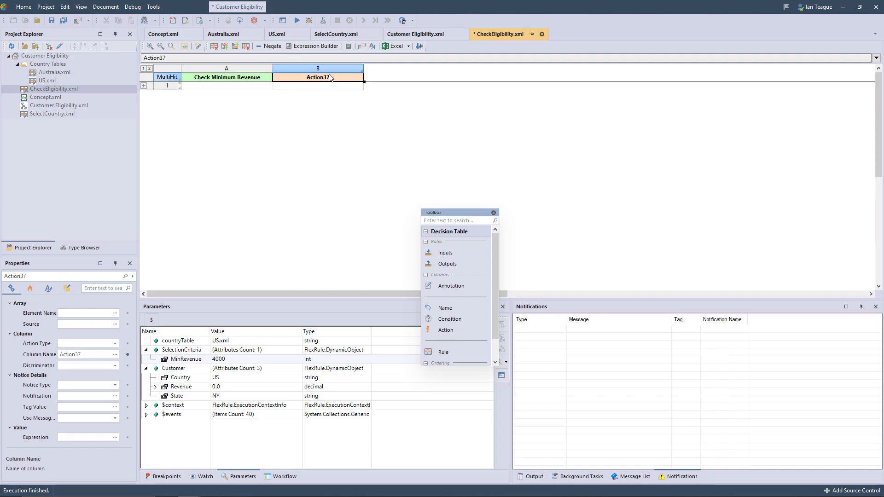
pyautogui.click(86, 354)
pyautogui.write('Is customer eligible?')
pyautogui.press('Return')
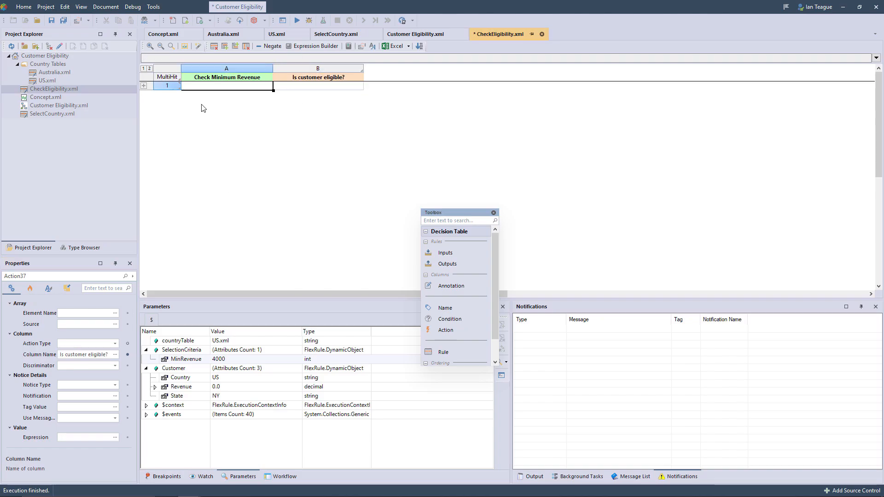
# Step: Define an input variable named Customer for the decision table, using the Customer type from Concept.xml
pyautogui.click(374, 47)
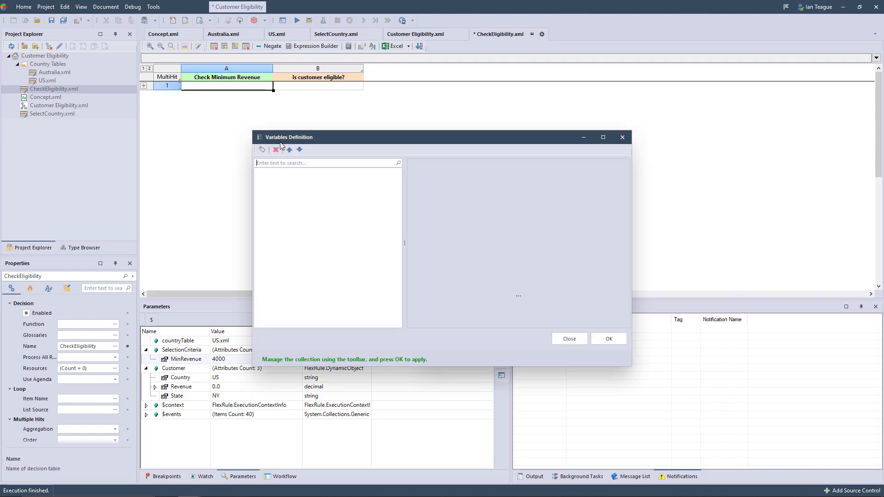
pyautogui.click(262, 150)
pyautogui.click(606, 179)
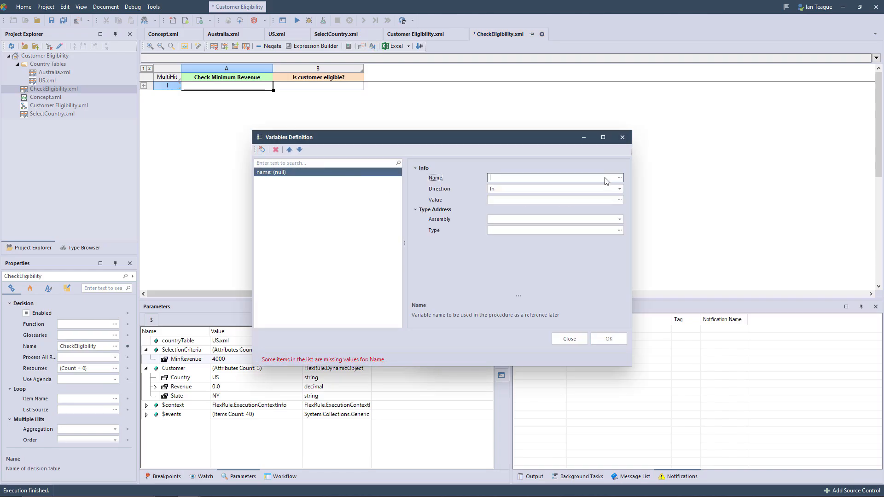
pyautogui.write('Customer')
pyautogui.click(619, 230)
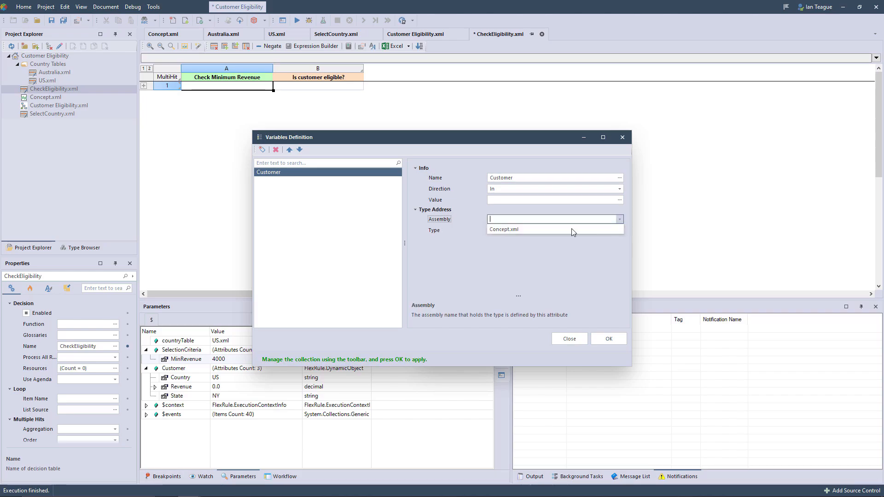
pyautogui.click(620, 230)
pyautogui.click(343, 203)
pyautogui.click(347, 210)
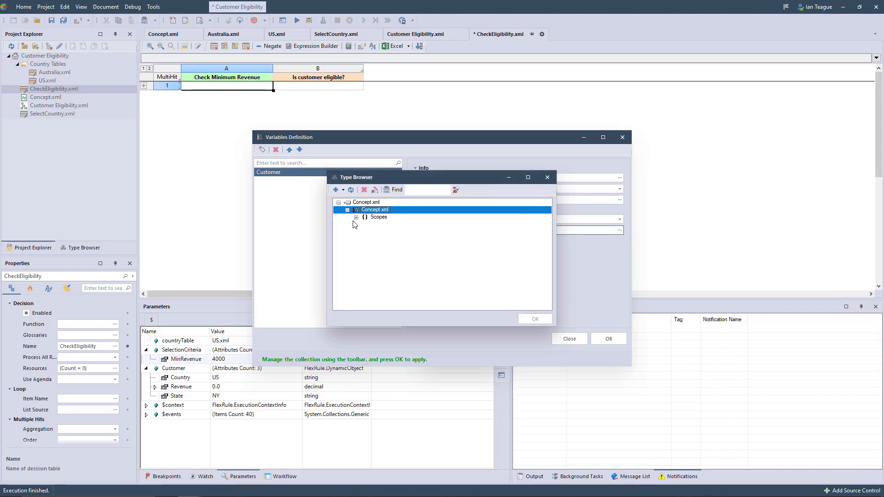
pyautogui.click(356, 217)
pyautogui.click(388, 224)
pyautogui.click(535, 319)
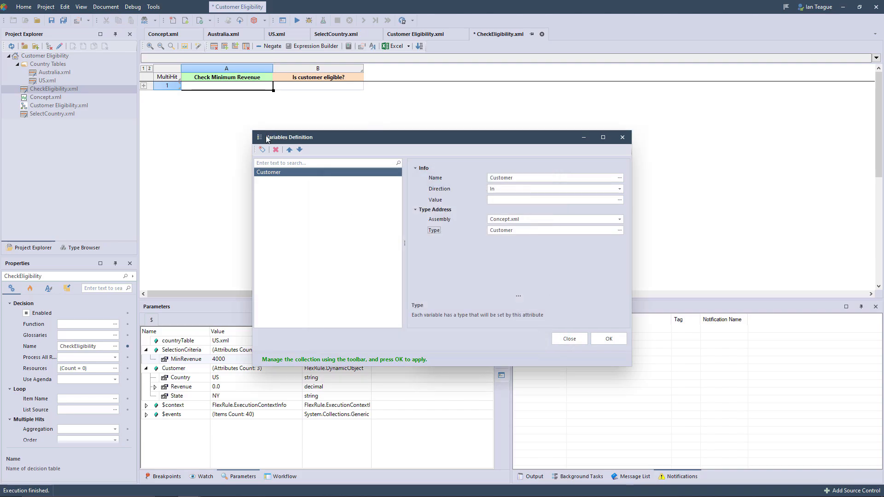
# Step: Define a second input variable named SelectionCriteria, using the SelectionCriteria type from Concept.xml
pyautogui.click(262, 150)
pyautogui.click(579, 180)
pyautogui.write('SelectionCriteria')
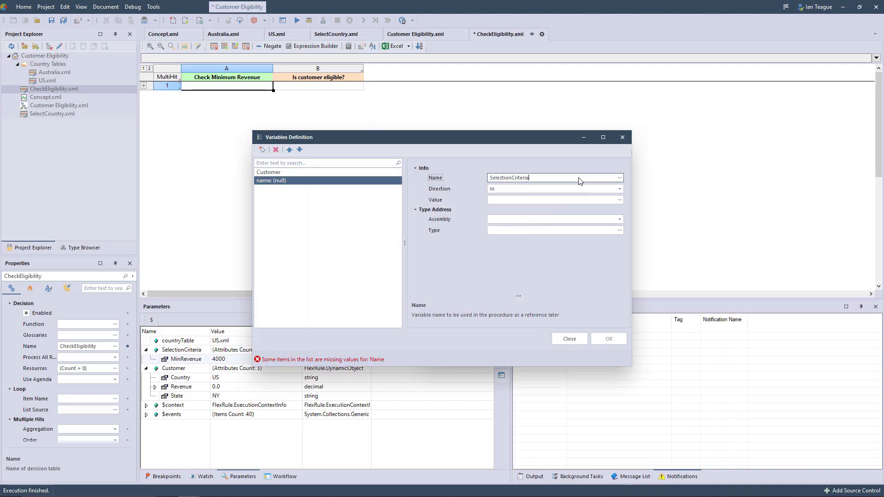
pyautogui.click(586, 230)
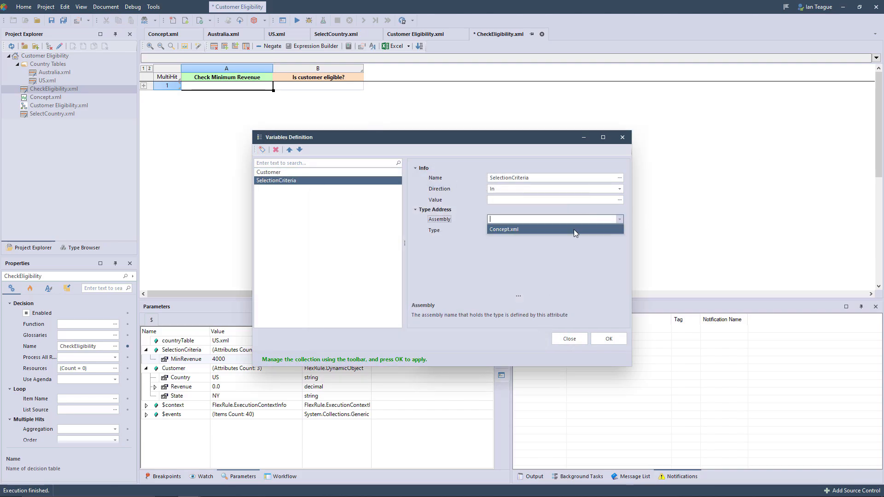
pyautogui.click(620, 230)
pyautogui.click(338, 202)
pyautogui.click(385, 234)
pyautogui.click(535, 319)
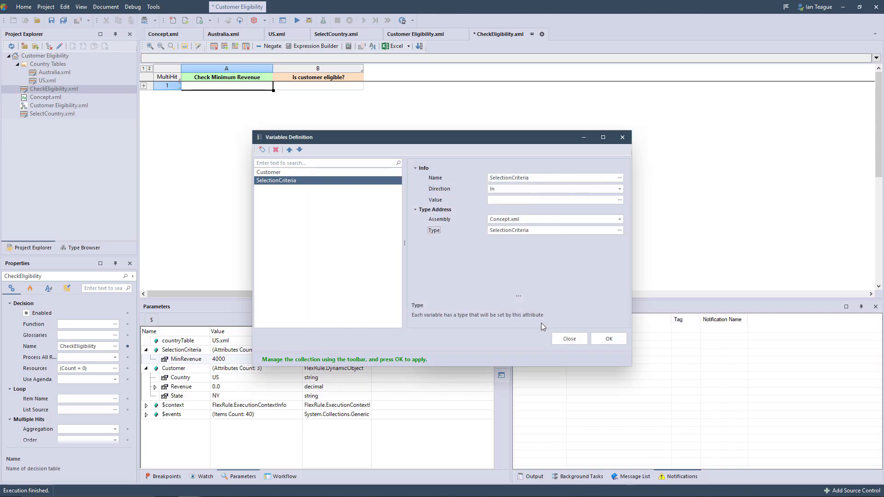
# Step: Add a Local variable named isCustomerEligible of Boolean type with the value false, and apply the variable definitions
pyautogui.click(262, 150)
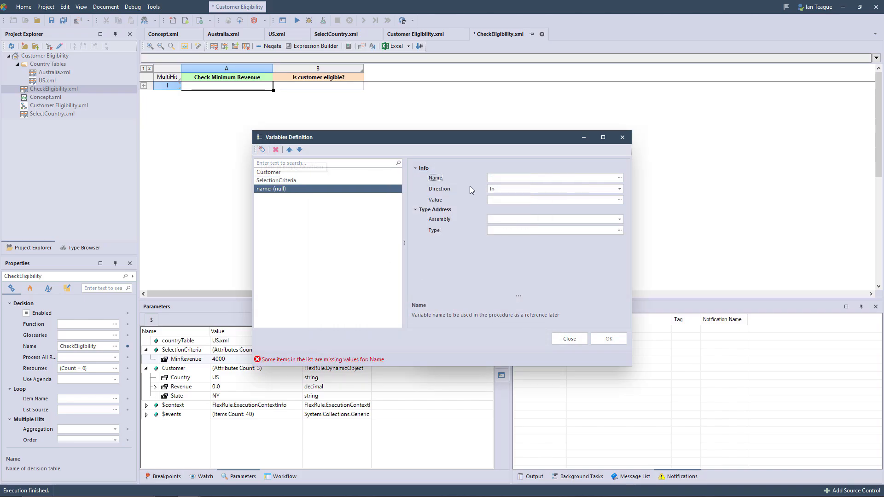
pyautogui.click(617, 189)
pyautogui.click(551, 215)
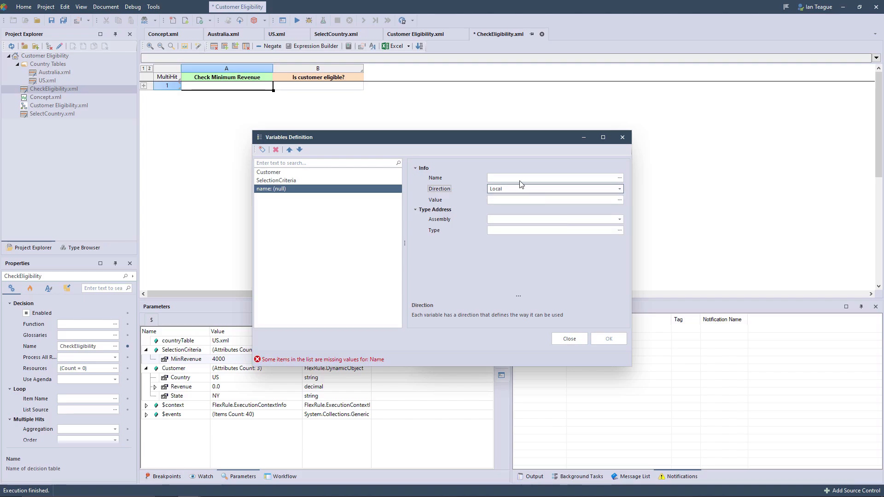
pyautogui.click(518, 181)
pyautogui.write('isCustomerEligible')
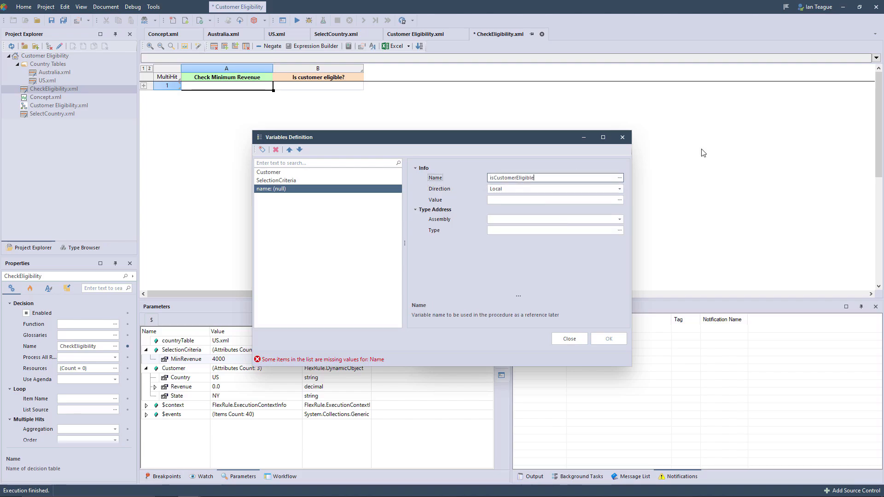
pyautogui.click(619, 230)
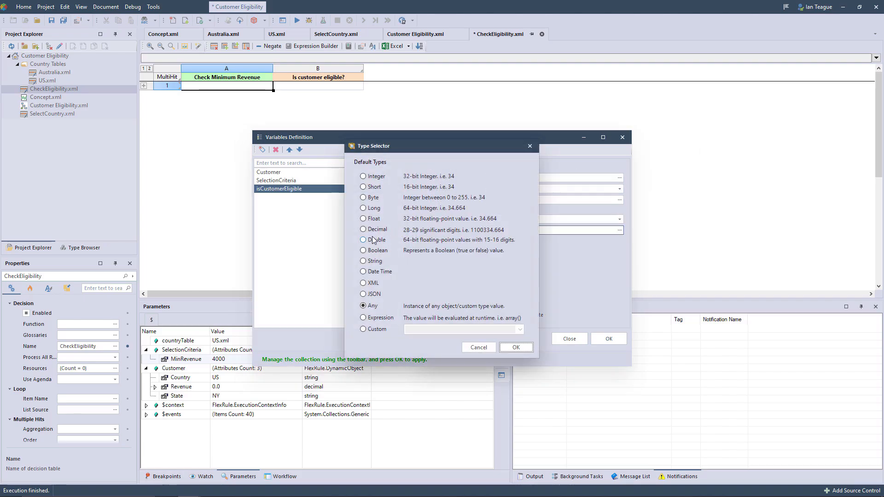
pyautogui.click(372, 250)
pyautogui.click(524, 349)
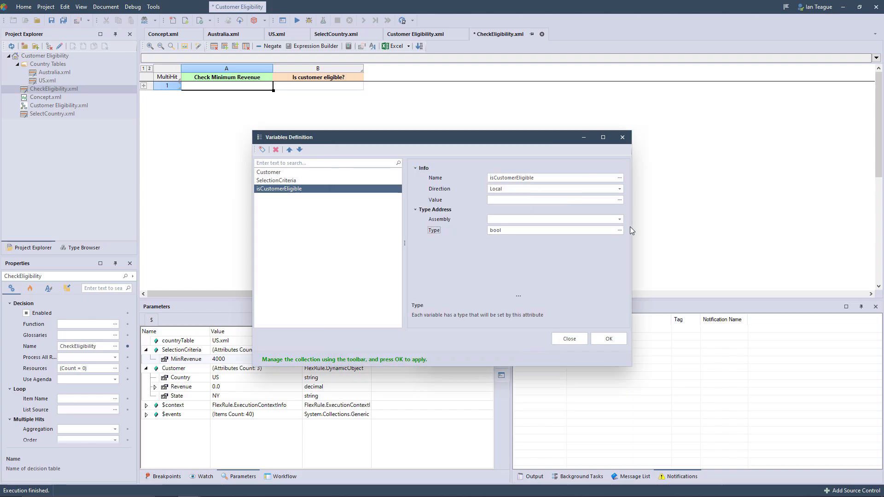
pyautogui.click(619, 200)
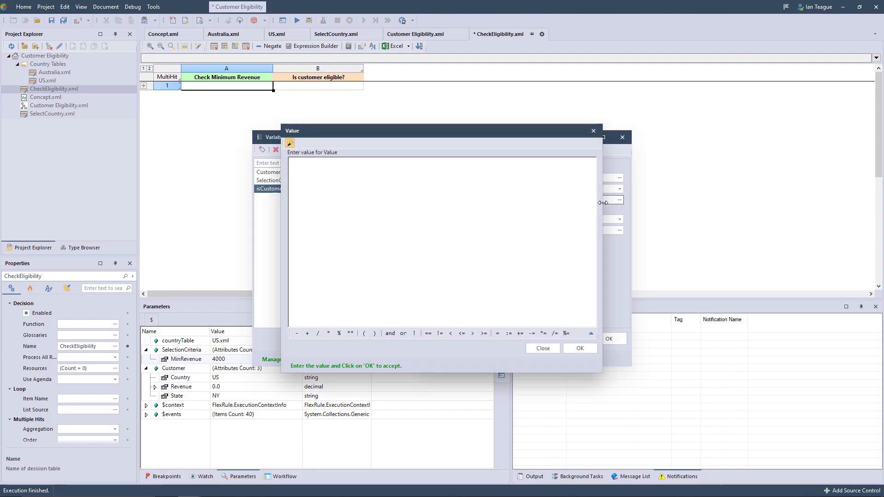
pyautogui.write('false')
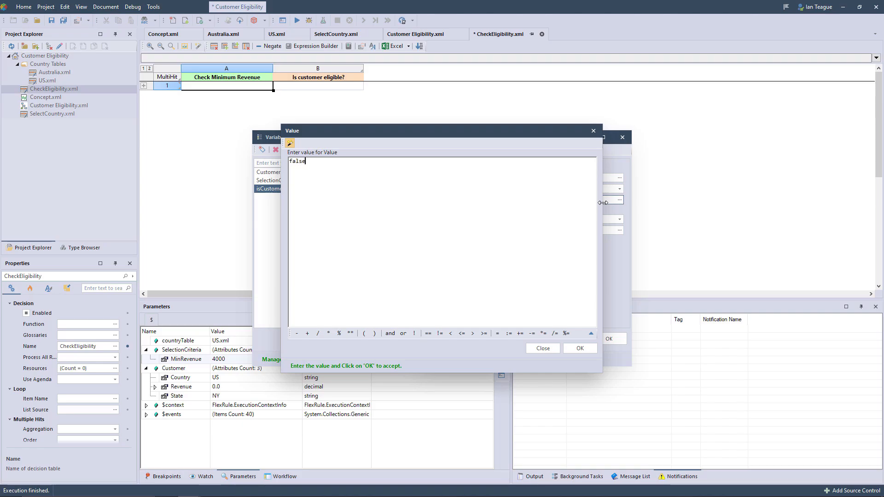
pyautogui.click(567, 346)
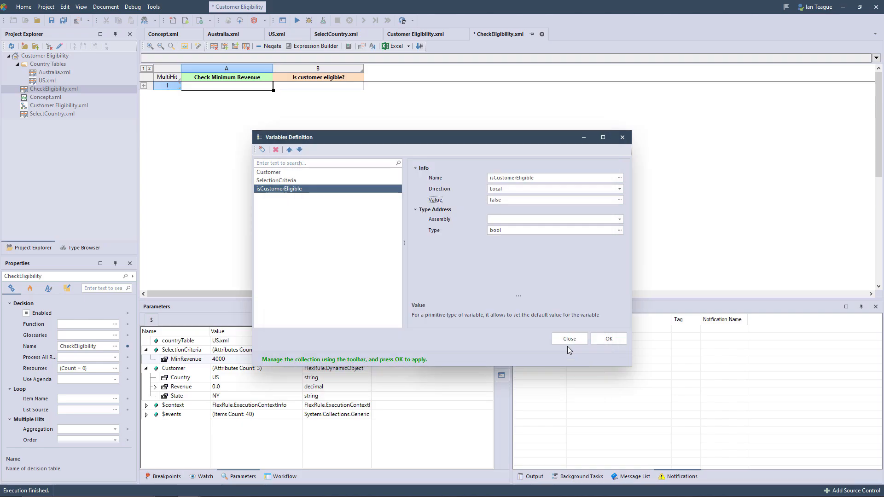
pyautogui.click(609, 339)
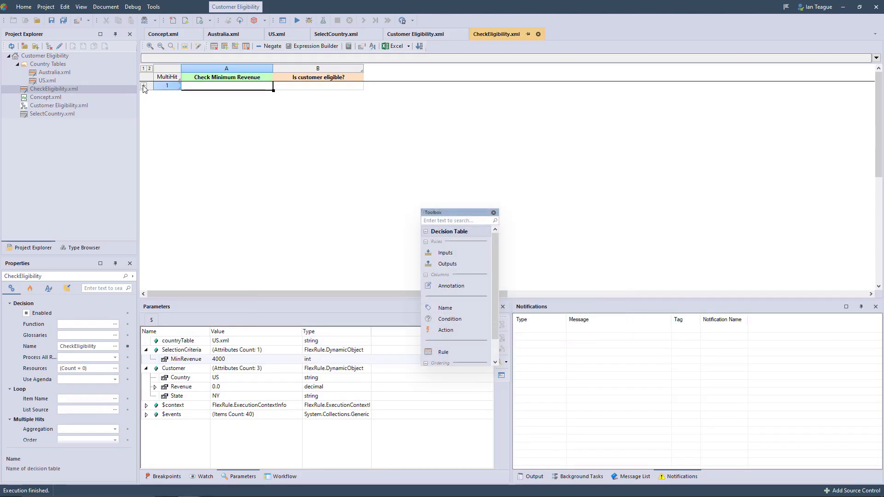
# Step: Set the Check Minimum Revenue expression to Customer.Revenue>=SelectionCriteria.MinRevenue and enter true as its condition value in rule 1
pyautogui.click(196, 94)
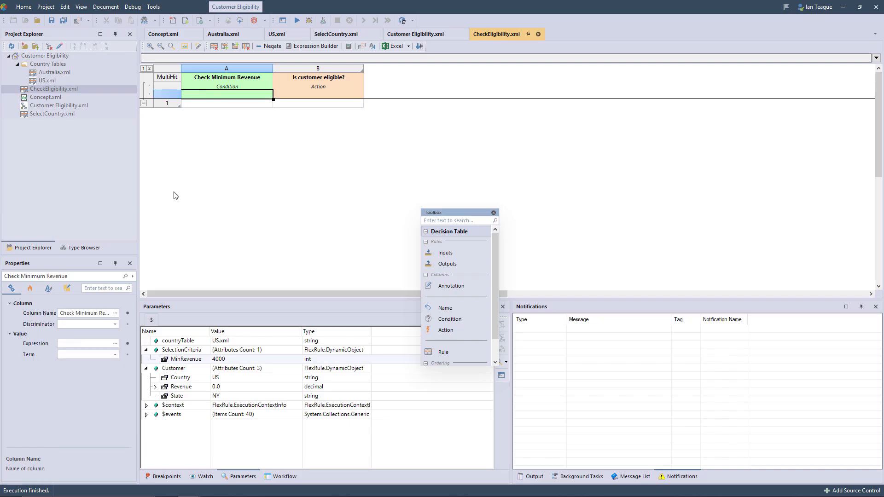
pyautogui.click(115, 344)
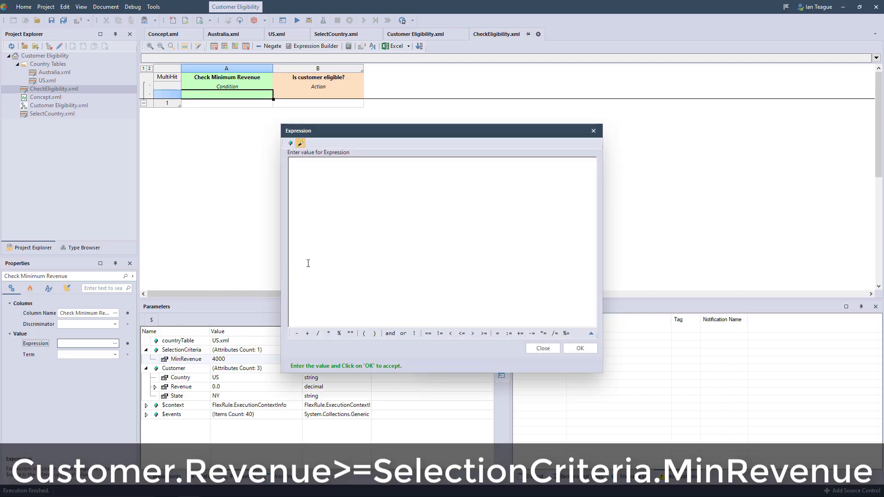
pyautogui.write('Customer.Revenue>=SelectionCriteria.MinRevenue')
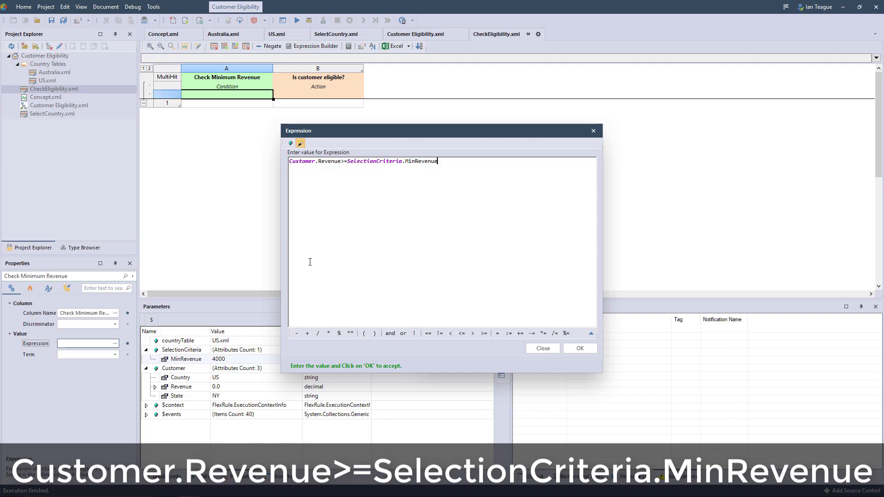
pyautogui.click(578, 350)
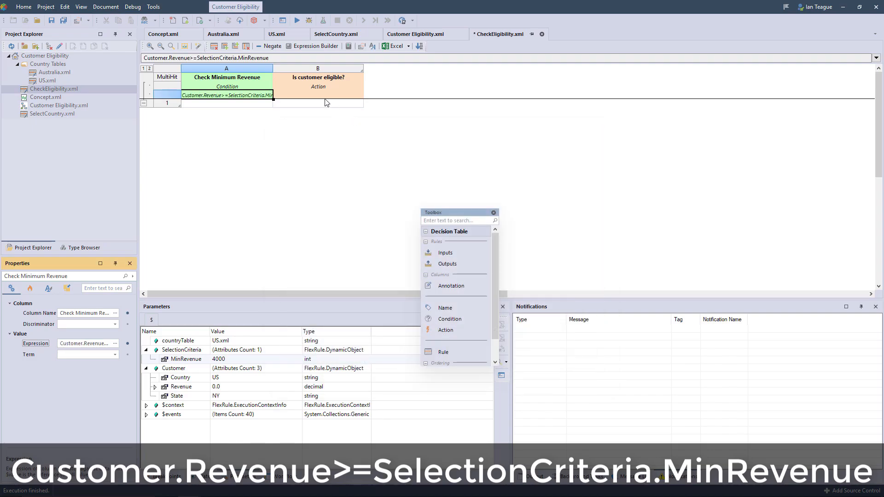
pyautogui.press('Down')
pyautogui.write('true')
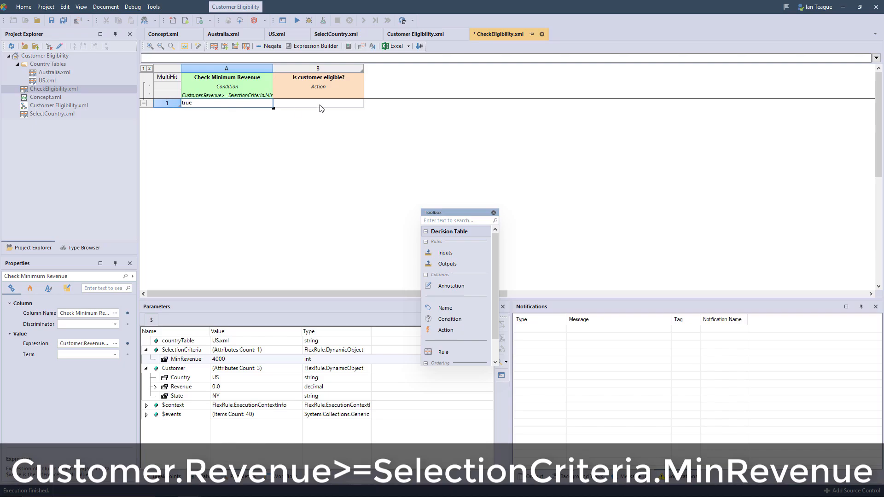
# Step: Set the "Is customer eligible?" action expression to isCustomerEligible and enter true as its value in rule 1
pyautogui.click(318, 94)
pyautogui.click(115, 437)
pyautogui.write('isCustomerEligible')
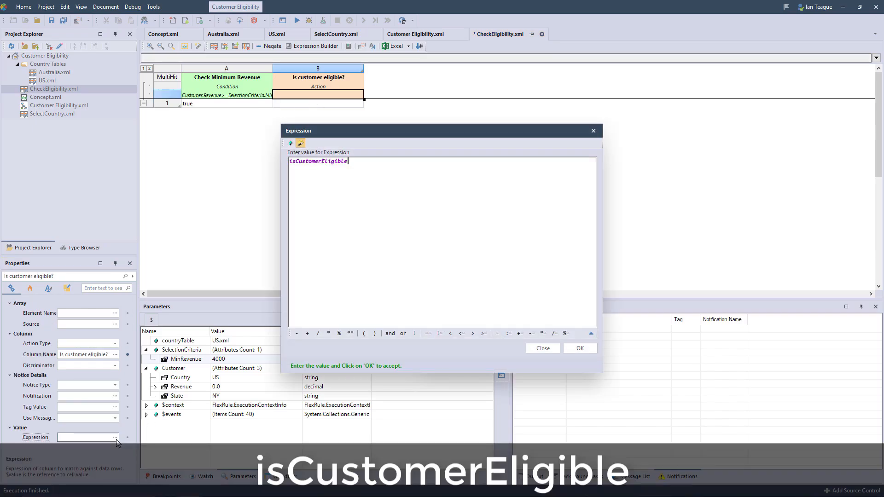
pyautogui.click(565, 348)
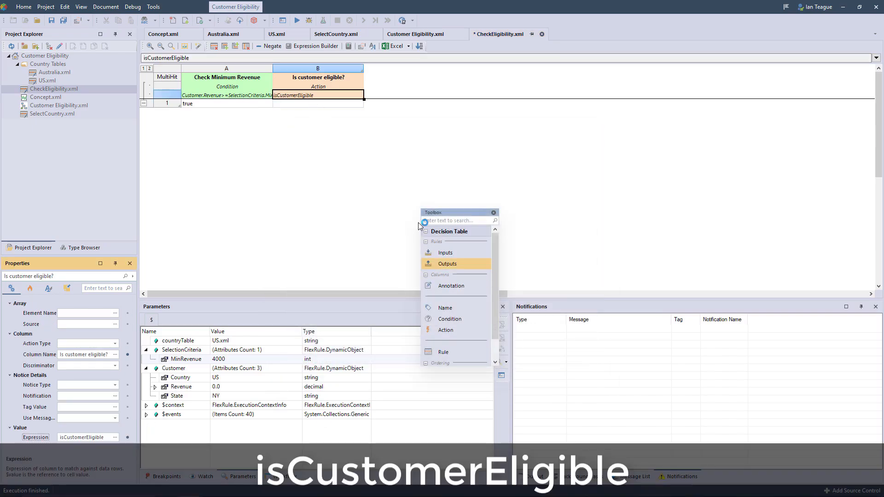
pyautogui.click(314, 106)
pyautogui.write('true')
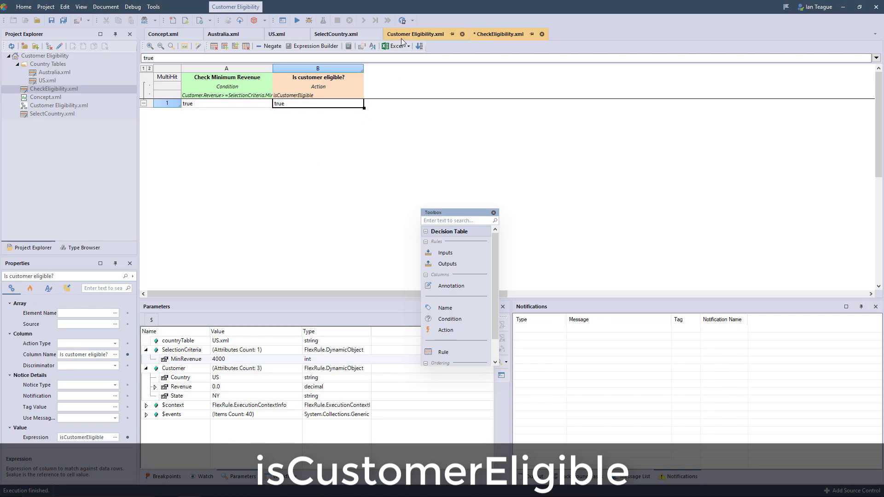
# Step: Reopen the definition of the isCustomerEligible variable and save the CheckEligibility decision table
pyautogui.click(373, 46)
pyautogui.click(303, 188)
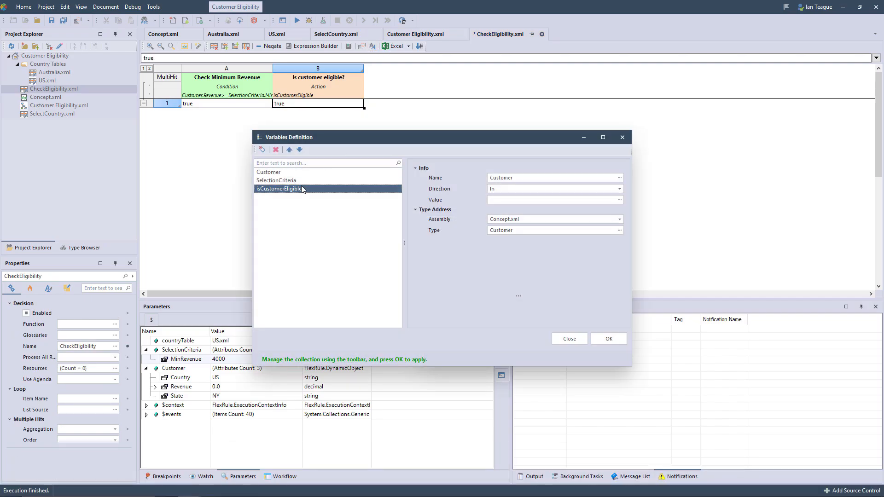
pyautogui.click(542, 201)
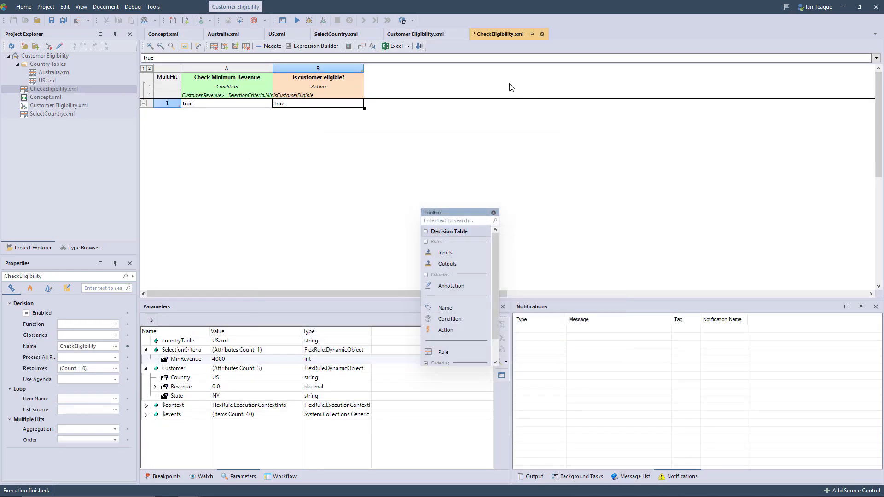
pyautogui.hotkey('ctrl', 's')
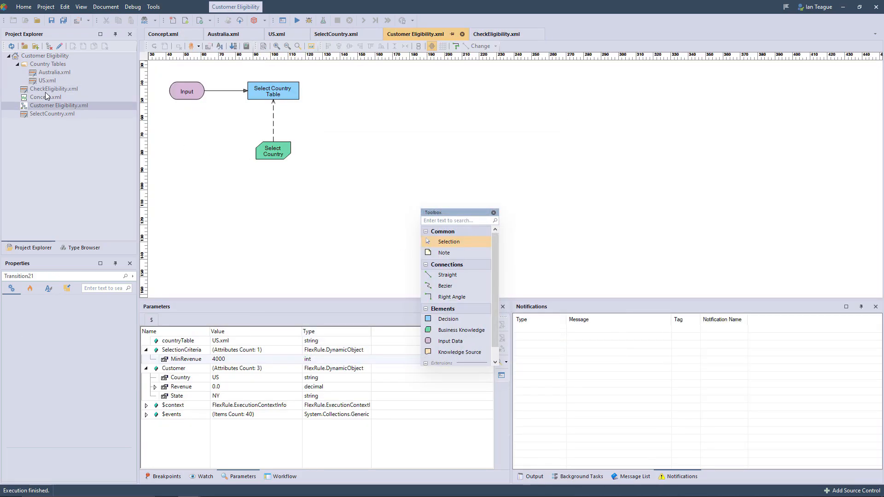
# Step: Add CheckEligibility.xml as a decision in the Customer Eligibility graph, connect Select Country Table to it, and save
pyautogui.click(46, 90)
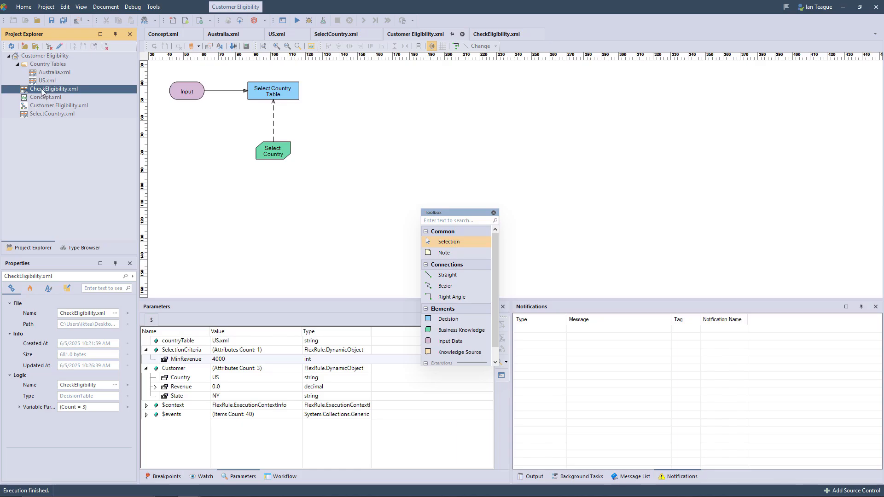
pyautogui.moveTo(41, 91)
pyautogui.mouseDown()
pyautogui.moveTo(300, 119)
pyautogui.moveTo(374, 94)
pyautogui.moveTo(411, 104)
pyautogui.moveTo(420, 98)
pyautogui.moveTo(361, 95)
pyautogui.mouseUp()
pyautogui.moveTo(296, 98); pyautogui.dragTo(355, 92)
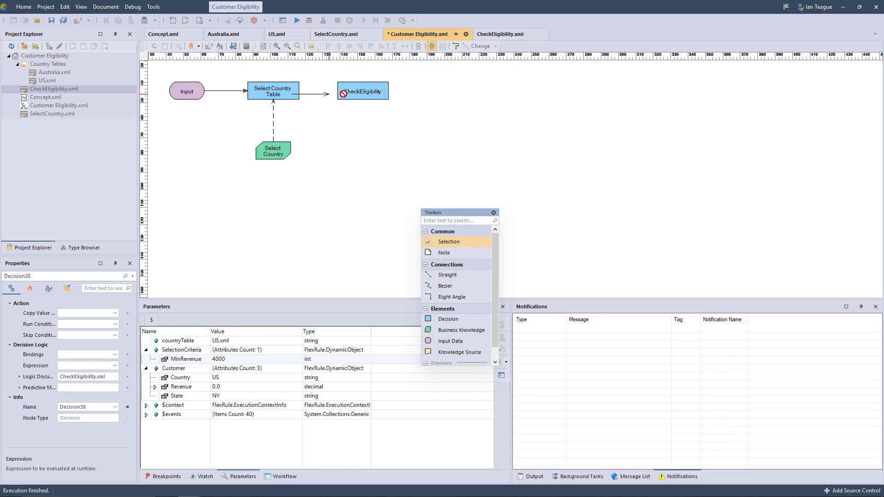
pyautogui.hotkey('ctrl', 's')
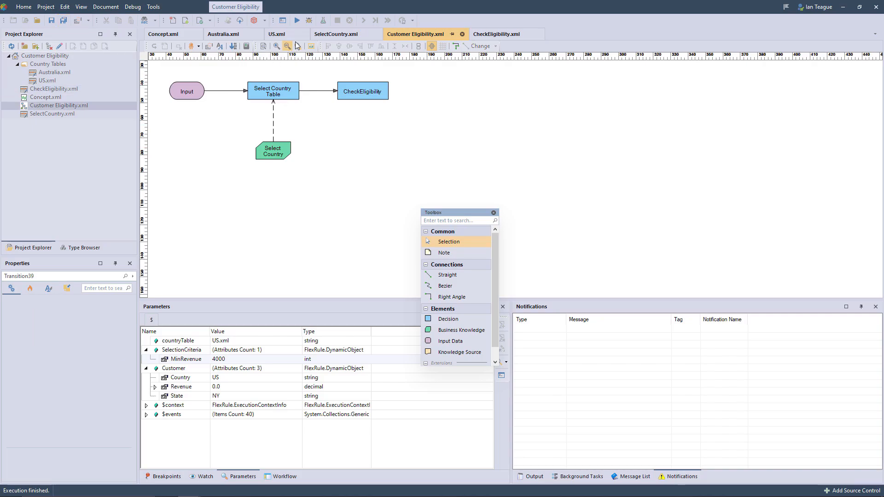
# Step: Start a debug run of the Customer Eligibility graph with Customer Country US, State TX and Revenue 500000
pyautogui.click(309, 22)
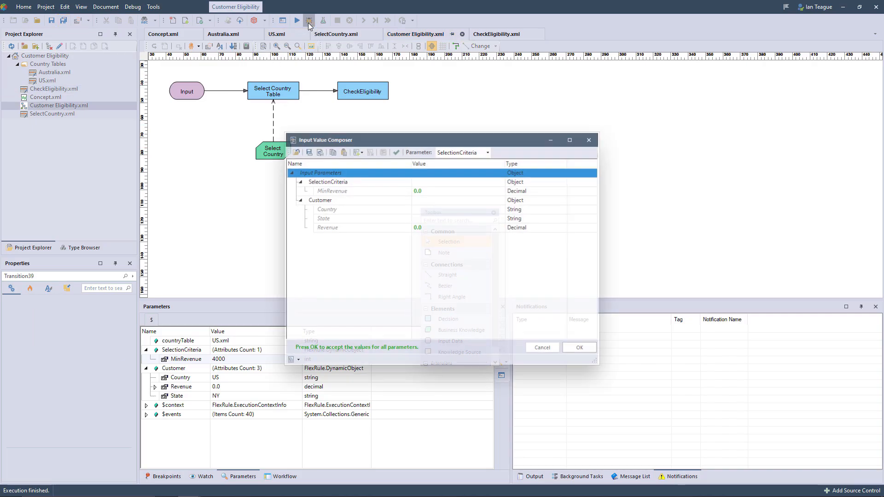
pyautogui.click(431, 212)
pyautogui.click(431, 211)
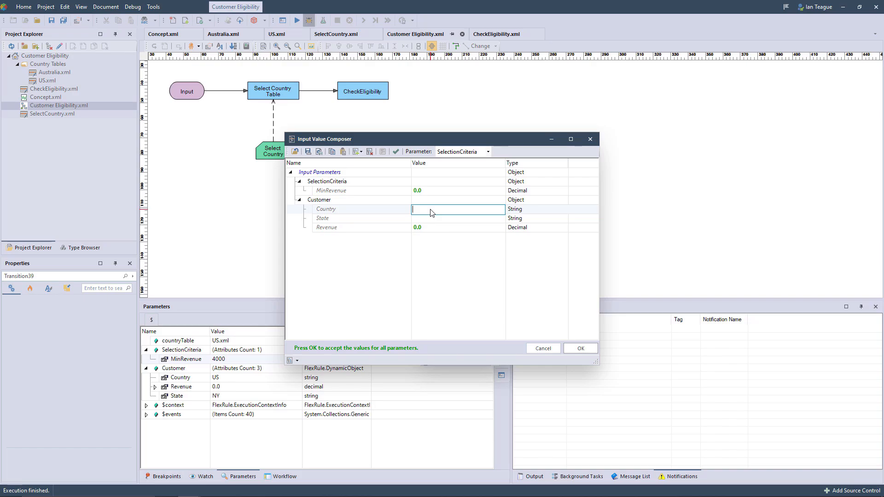
pyautogui.write('US')
pyautogui.click(421, 218)
pyautogui.click(420, 218)
pyautogui.write('TX')
pyautogui.click(423, 229)
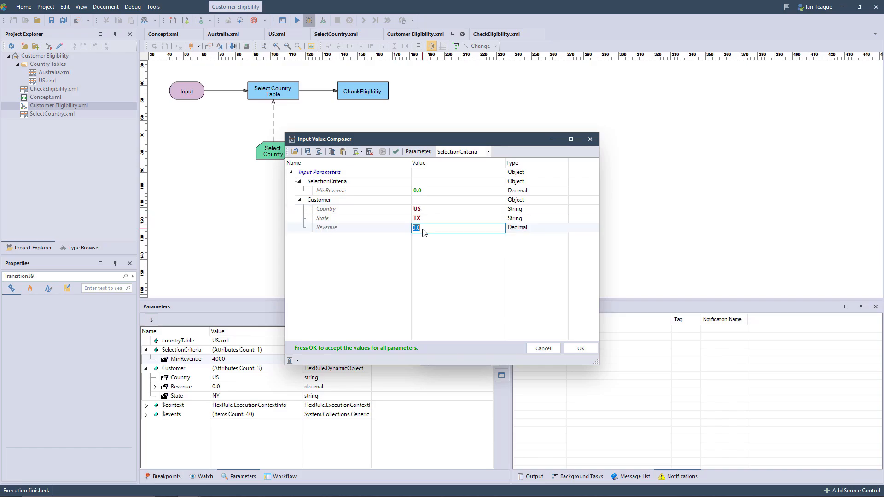
pyautogui.write('500000')
pyautogui.click(514, 322)
pyautogui.click(581, 348)
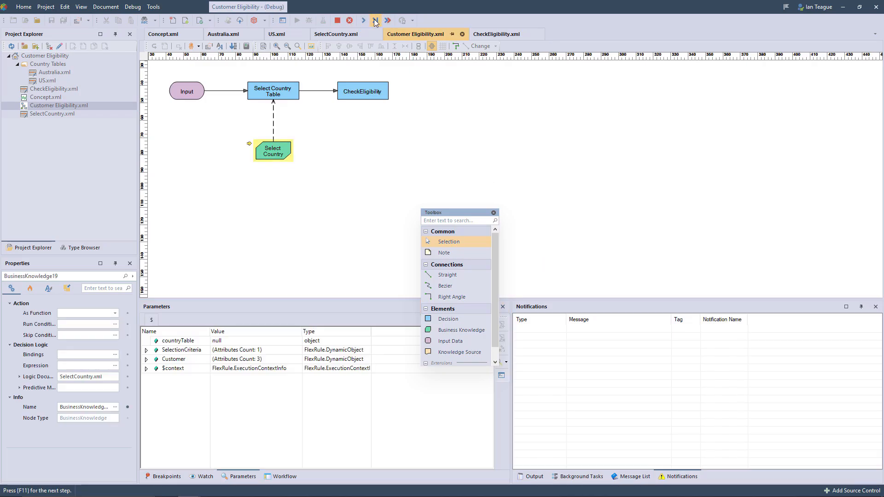
# Step: Step through the US customer's run to completion, opening each linked model, and move the toolbox clear of the parameter results
pyautogui.click(490, 287)
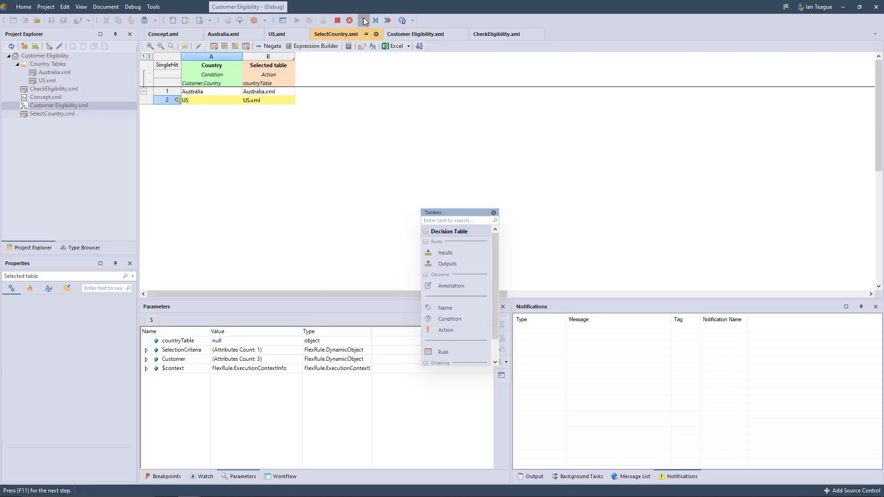
pyautogui.click(363, 18)
pyautogui.click(487, 285)
pyautogui.click(363, 20)
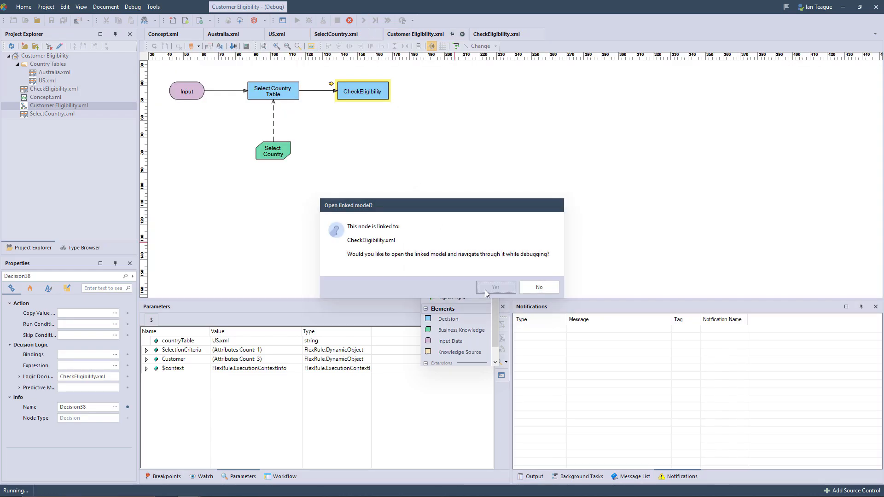
pyautogui.click(484, 289)
pyautogui.click(365, 21)
pyautogui.click(502, 273)
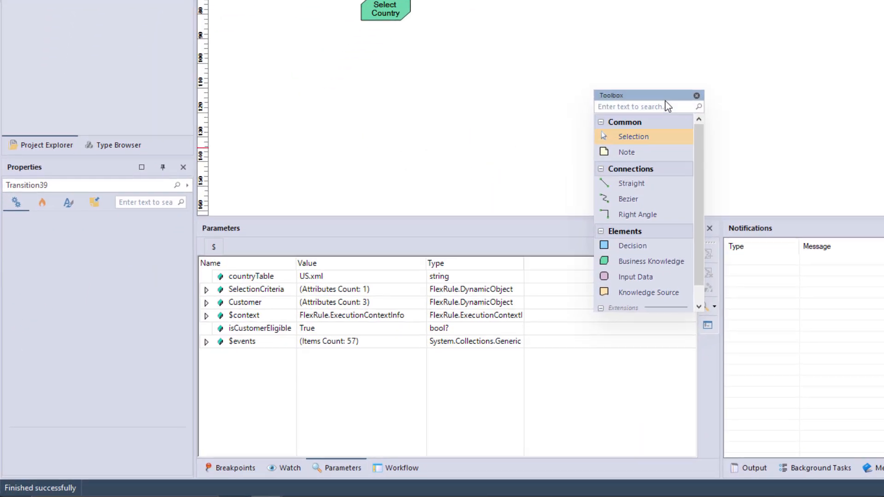
pyautogui.moveTo(473, 213); pyautogui.dragTo(681, 204)
pyautogui.moveTo(529, 203); pyautogui.dragTo(526, 47)
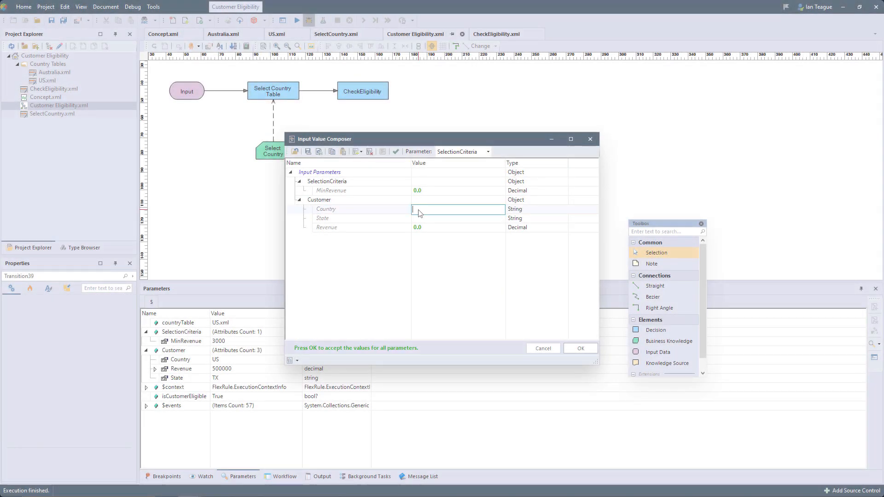
# Step: Start another debug run with Customer Country Australia and State VIC, leaving Revenue at its default
pyautogui.click(454, 228)
pyautogui.click(455, 218)
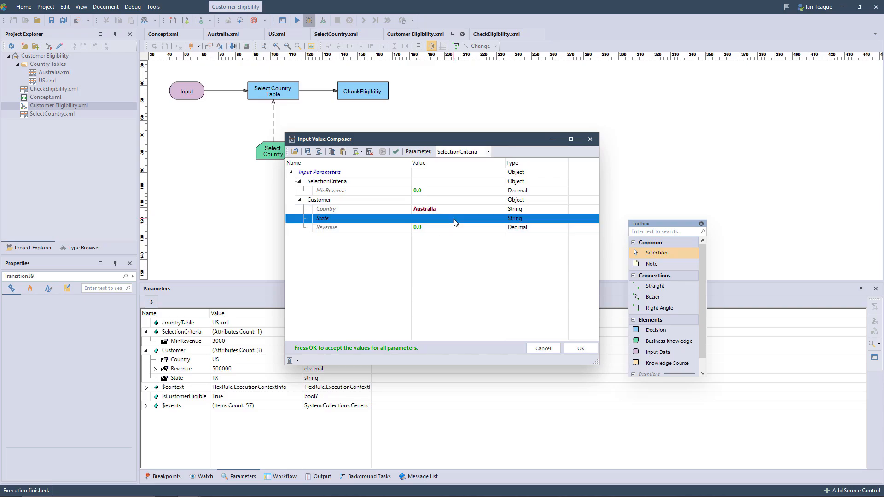
pyautogui.write('VIC')
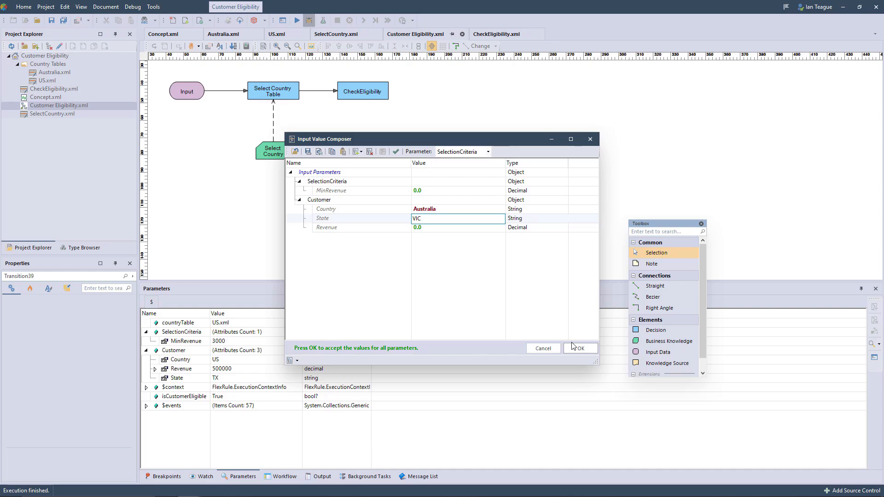
pyautogui.click(579, 348)
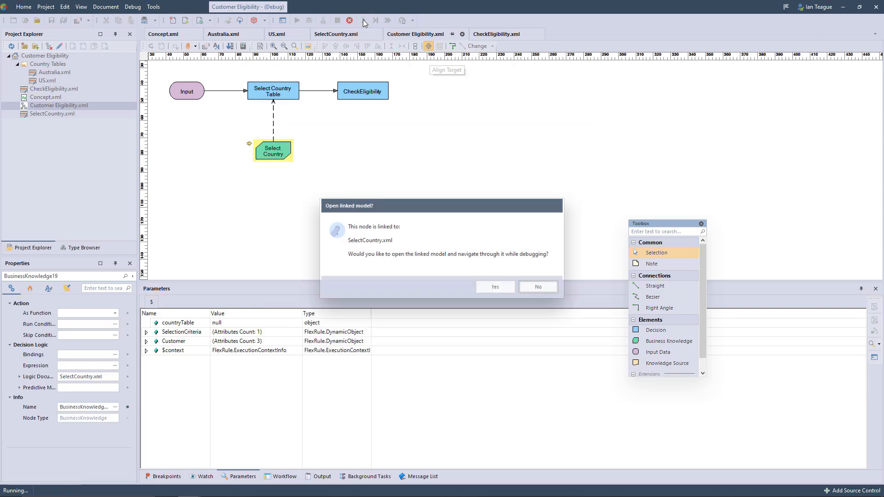
# Step: Step through the Australian customer's run and its linked models to completion, and expand SelectionCriteria to inspect MinRevenue
pyautogui.click(491, 289)
pyautogui.click(363, 20)
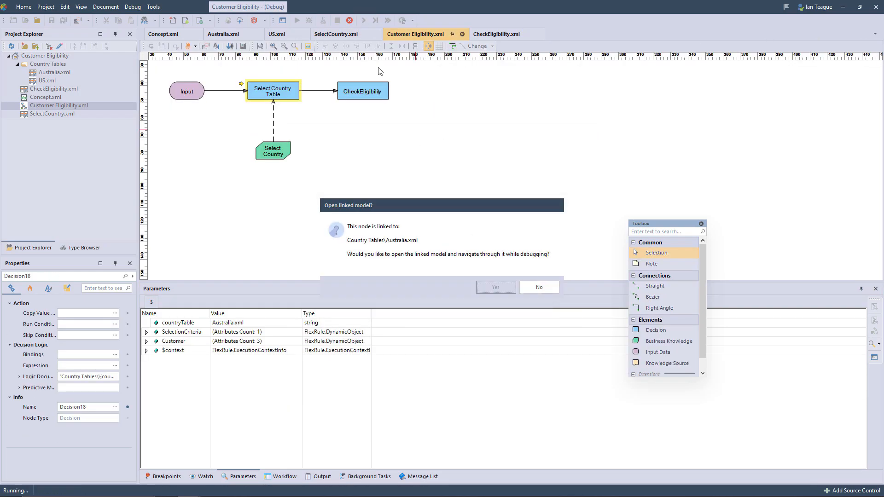
pyautogui.click(363, 20)
pyautogui.click(492, 288)
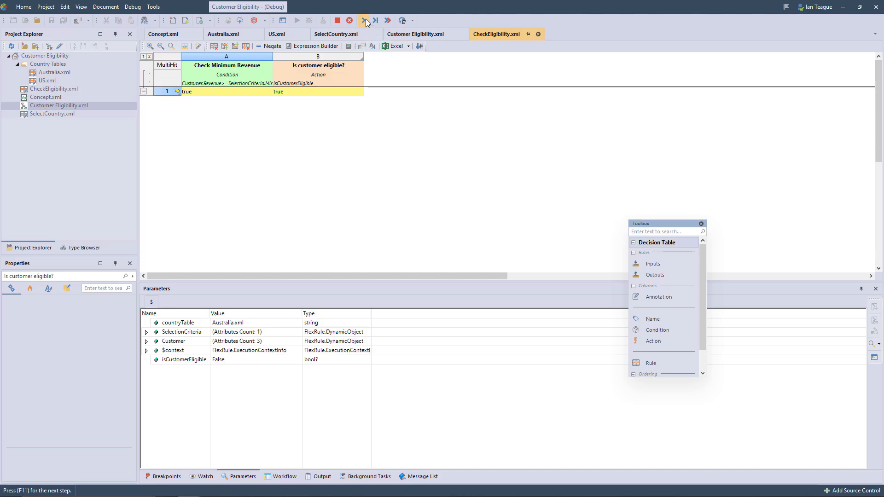
pyautogui.click(365, 20)
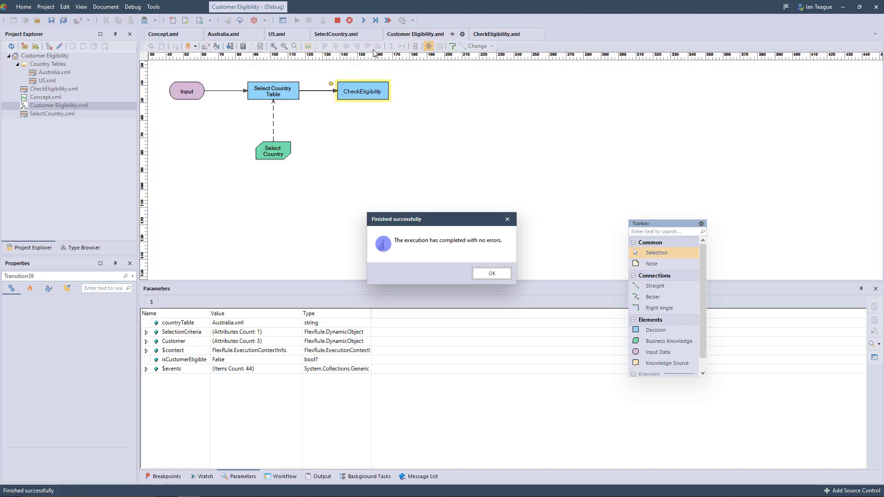
pyautogui.click(491, 273)
pyautogui.click(146, 332)
pyautogui.click(210, 343)
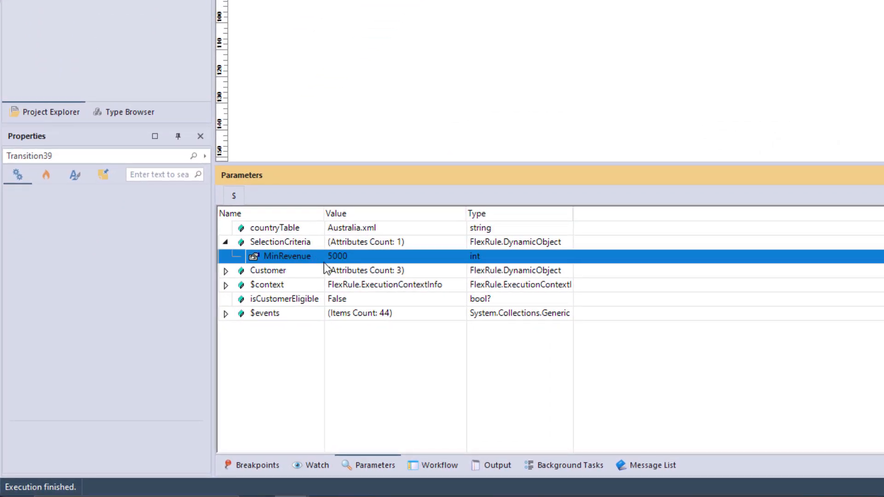